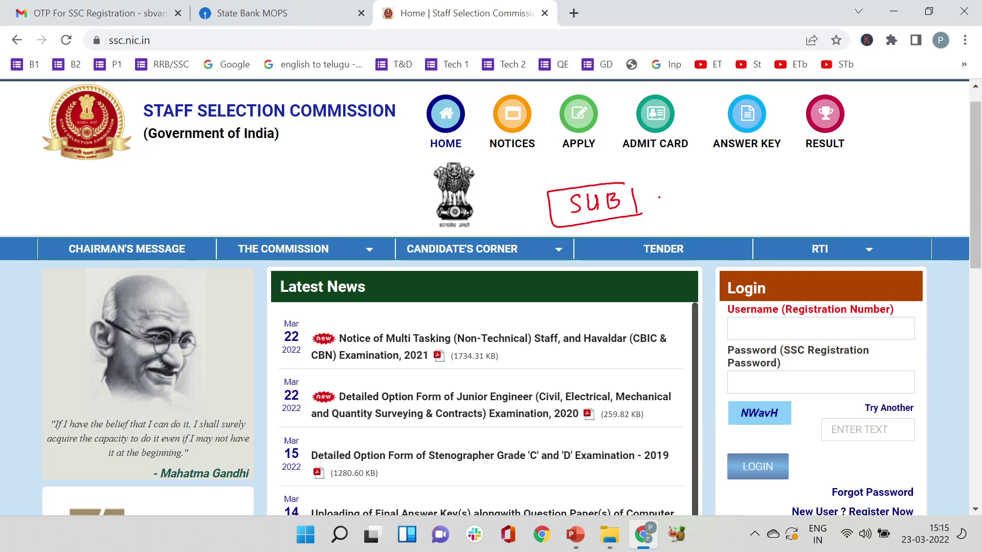
- Sketch a triangle and a boxed "All" note beside the boxed "SUB" note in red ink, and erase all the ink
mouse_move(667, 210)
left_mouse_down()
mouse_move(661, 215)
mouse_move(698, 175)
left_mouse_up()
left_click_drag(704, 168, 713, 181)
mouse_move(715, 163)
left_mouse_down()
mouse_move(682, 187)
mouse_move(723, 182)
left_mouse_up()
left_click_drag(720, 164, 726, 190)
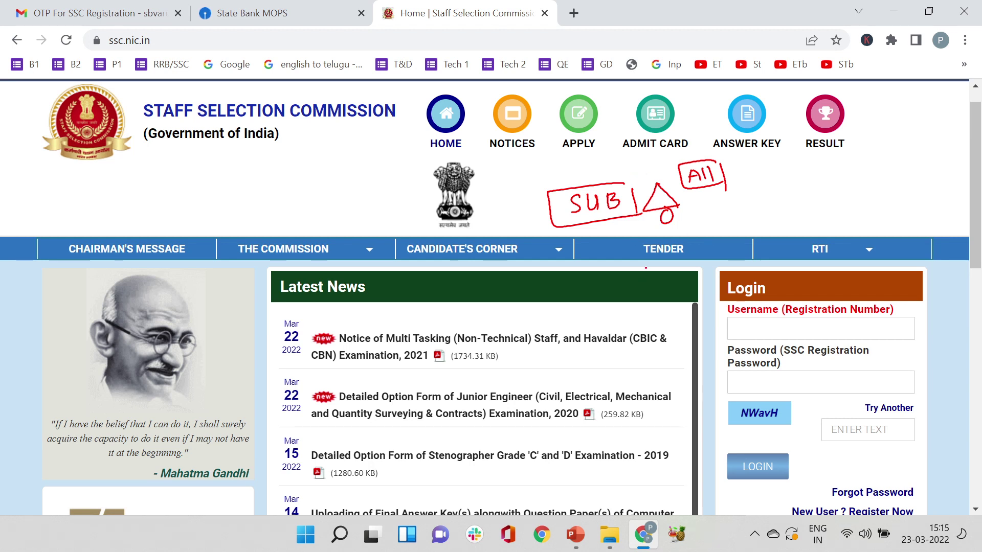
key("e")
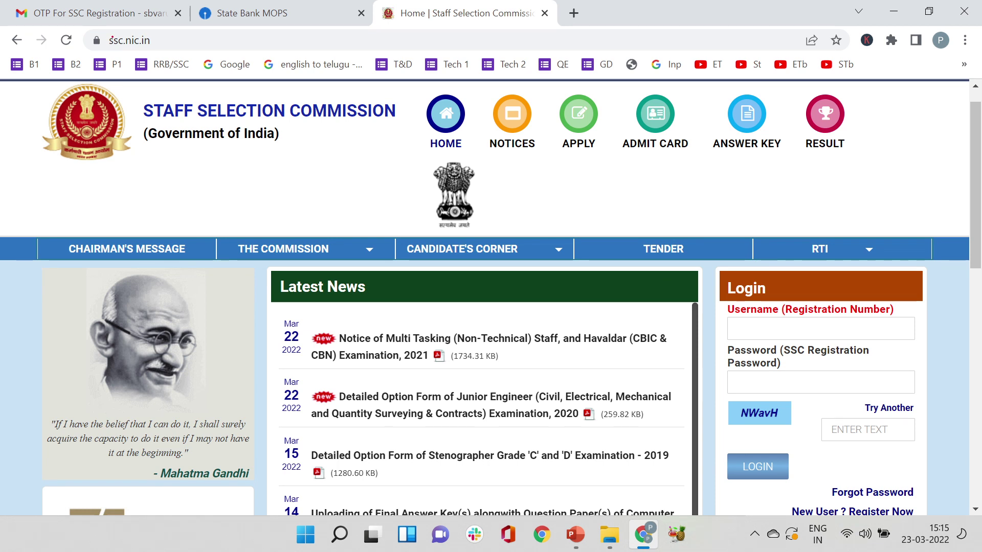
- Circle the ssc.nic.in address and the login form's Username and Password fields in red ink
mouse_move(148, 28)
left_mouse_down()
mouse_move(115, 52)
mouse_move(160, 29)
left_mouse_up()
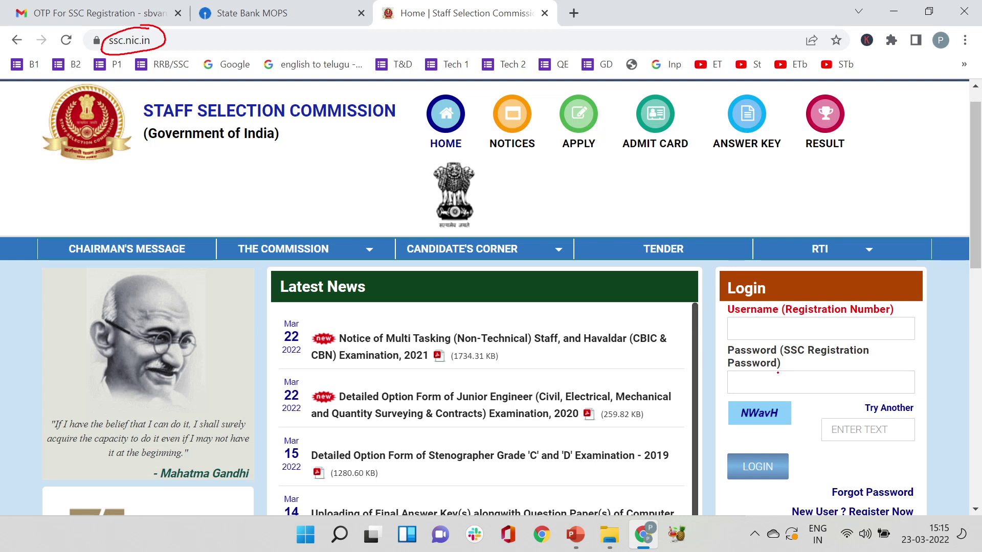
mouse_move(805, 311)
left_mouse_down()
mouse_move(733, 347)
mouse_move(894, 306)
left_mouse_up()
mouse_move(802, 361)
left_mouse_down()
mouse_move(742, 357)
mouse_move(861, 395)
mouse_move(772, 365)
left_mouse_up()
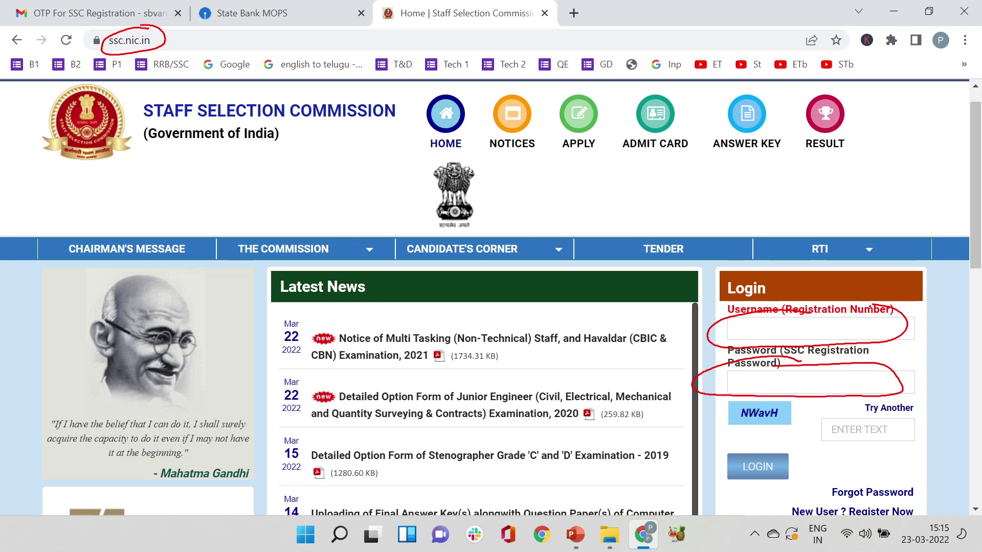
- Draw short placeholder strokes inside the Username and Password fields and circle the captcha image
left_click_drag(770, 322, 772, 334)
mouse_move(784, 320)
left_mouse_down()
mouse_move(787, 332)
mouse_move(809, 331)
left_mouse_up()
left_click_drag(817, 320, 821, 331)
left_click_drag(762, 373, 767, 385)
left_click_drag(776, 372, 799, 385)
mouse_move(808, 374)
left_mouse_down()
mouse_move(814, 386)
mouse_move(833, 385)
mouse_move(792, 408)
left_mouse_up()
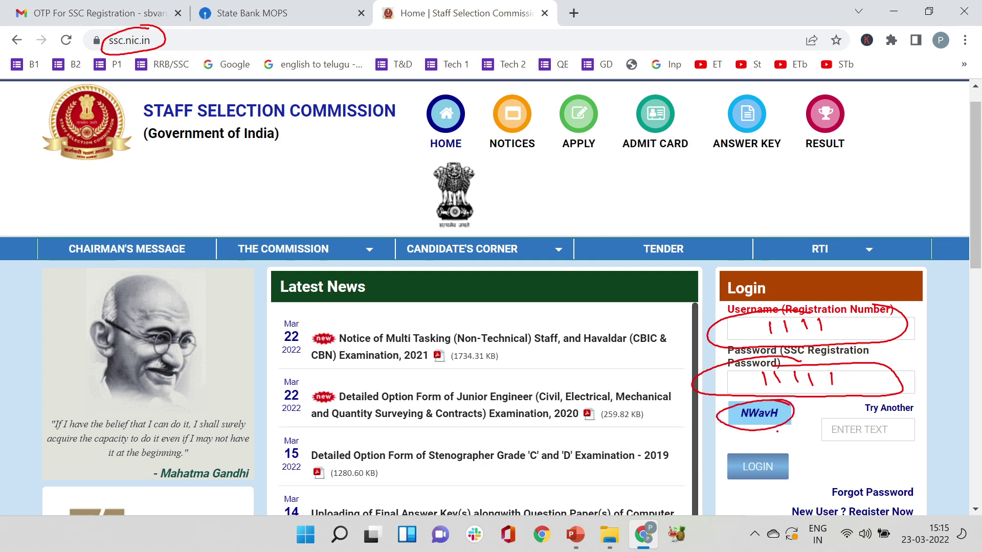
- Underline the captcha text field, draw a tick beside LOGIN and mark the New User registration link
mouse_move(847, 431)
left_mouse_down()
mouse_move(875, 430)
mouse_move(834, 433)
left_mouse_up()
left_click_drag(795, 463, 848, 447)
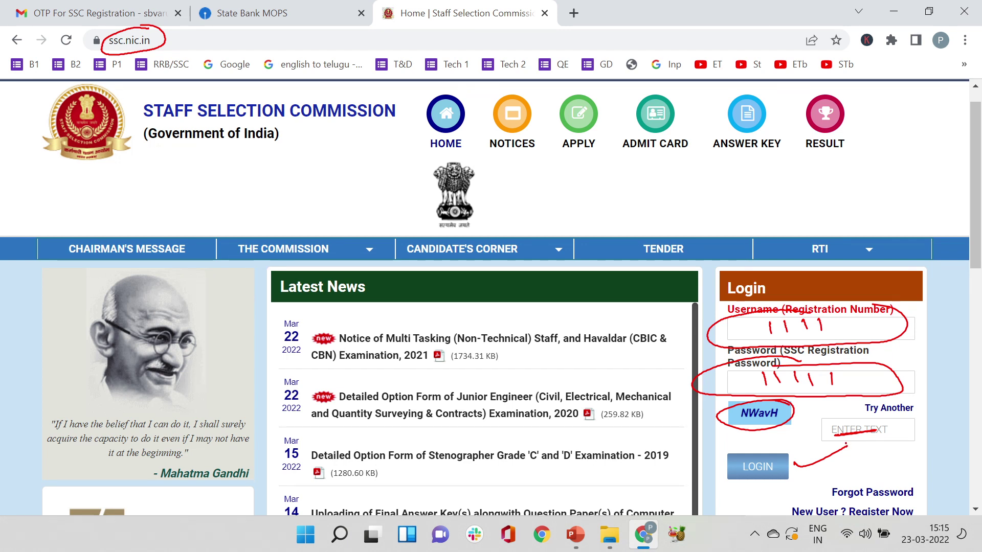
mouse_move(839, 504)
left_mouse_down()
mouse_move(803, 503)
mouse_move(798, 516)
mouse_move(921, 512)
mouse_move(850, 504)
left_mouse_up()
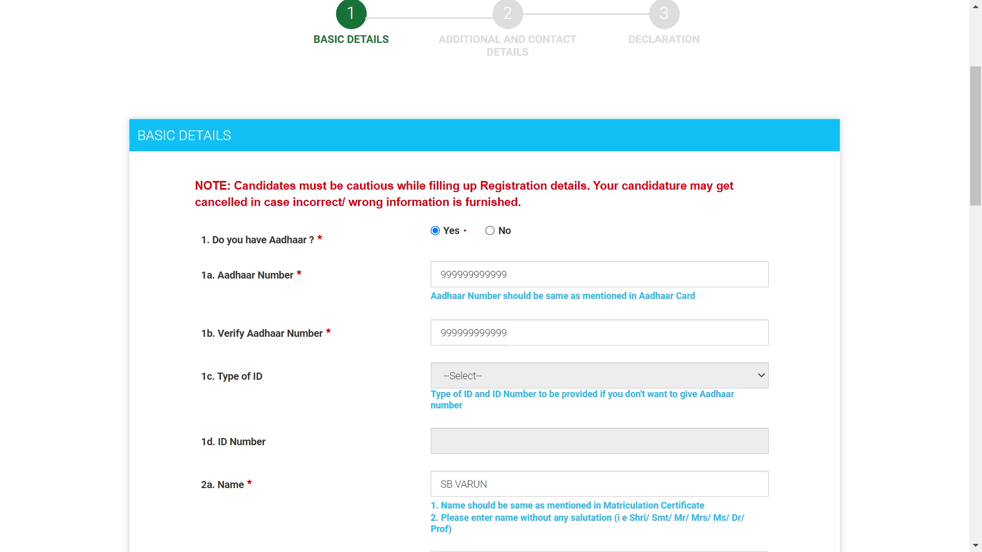
- Circle the Aadhaar Yes and No options, circle and tick both Aadhaar number entries, and erase the ink
mouse_move(448, 224)
left_mouse_down()
mouse_move(466, 230)
mouse_move(453, 219)
left_mouse_up()
left_click_drag(495, 216, 481, 220)
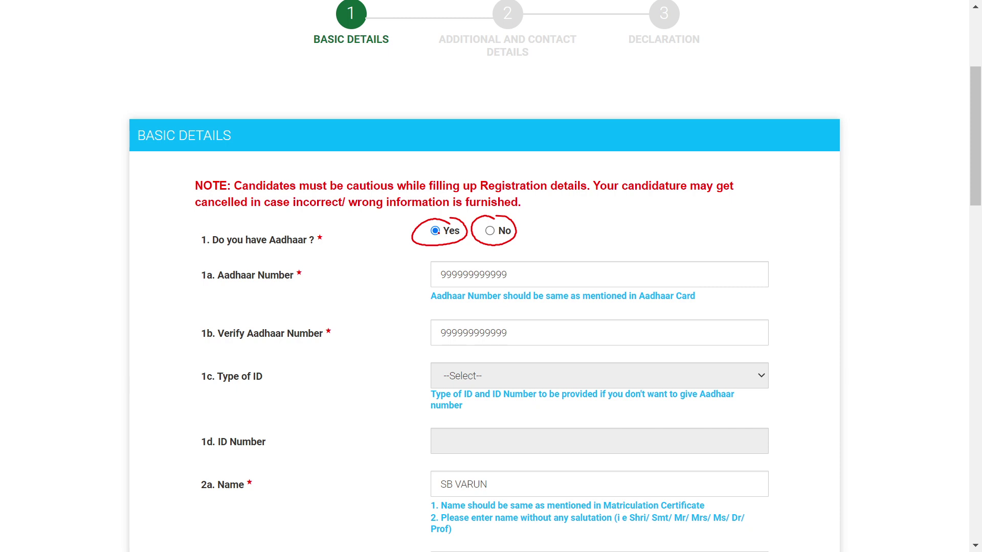
left_click_drag(522, 275, 569, 248)
mouse_move(527, 324)
left_mouse_down()
mouse_move(533, 333)
mouse_move(571, 306)
left_mouse_up()
left_click_drag(511, 277, 479, 252)
mouse_move(496, 326)
left_mouse_down()
mouse_move(438, 322)
mouse_move(518, 345)
mouse_move(492, 317)
left_mouse_up()
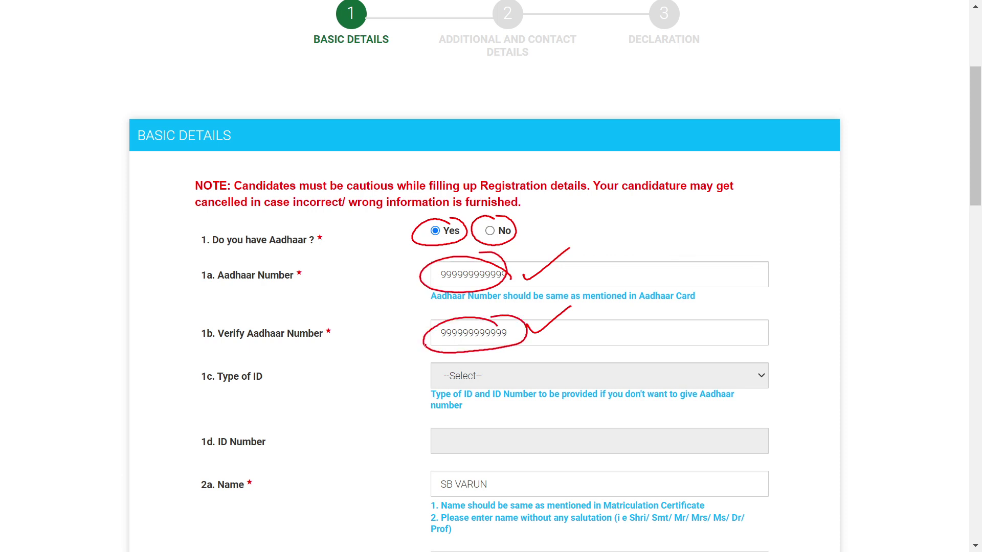
left_click_drag(300, 261, 306, 263)
key("e")
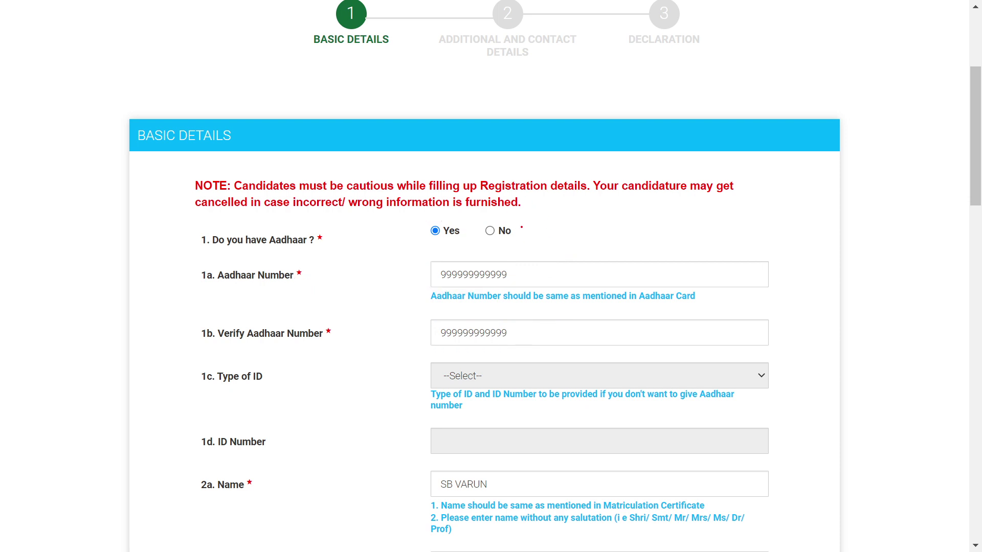
- Sketch a red ink mark beside the Aadhaar question's options and erase it
mouse_move(704, 211)
left_mouse_down()
mouse_move(706, 228)
mouse_move(710, 221)
left_mouse_up()
mouse_move(718, 227)
left_mouse_down()
mouse_move(721, 212)
mouse_move(728, 224)
mouse_move(746, 224)
left_mouse_up()
key("e")
- Draw ticks beside the Type of ID and Name fields and underline part of the note below Name
left_click_drag(793, 373, 840, 354)
mouse_move(797, 374)
left_mouse_down()
mouse_move(814, 379)
mouse_move(841, 354)
left_mouse_up()
left_click_drag(507, 485, 557, 458)
left_click_drag(457, 518, 502, 515)
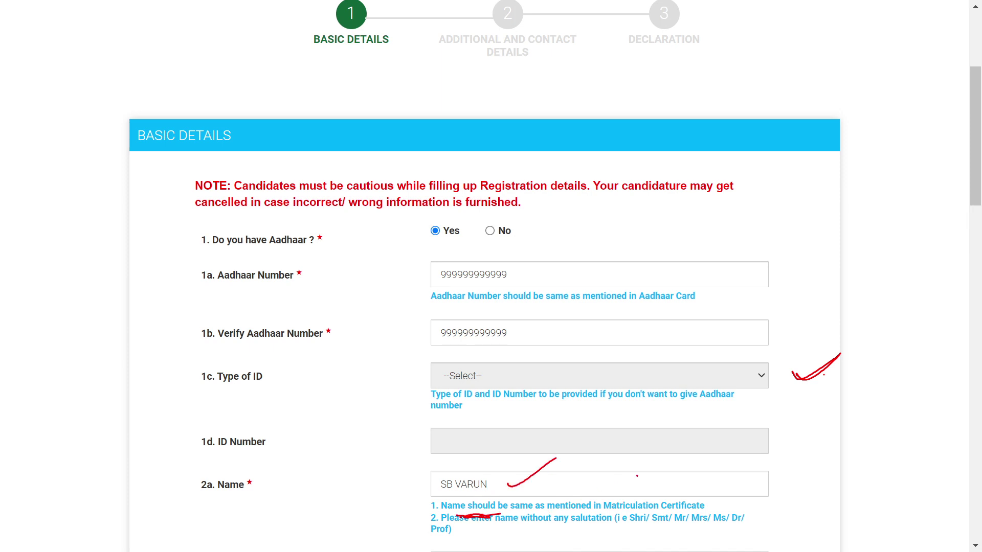
- Write an underlined "10th" beside the Matriculation Certificate note and underline the list of salutations
left_click_drag(734, 499, 732, 512)
left_click_drag(742, 501, 743, 500)
mouse_move(751, 483)
left_mouse_down()
mouse_move(749, 500)
mouse_move(752, 490)
left_mouse_up()
left_click_drag(753, 486, 767, 509)
mouse_move(628, 534)
left_mouse_down()
mouse_move(721, 531)
mouse_move(656, 537)
left_mouse_up()
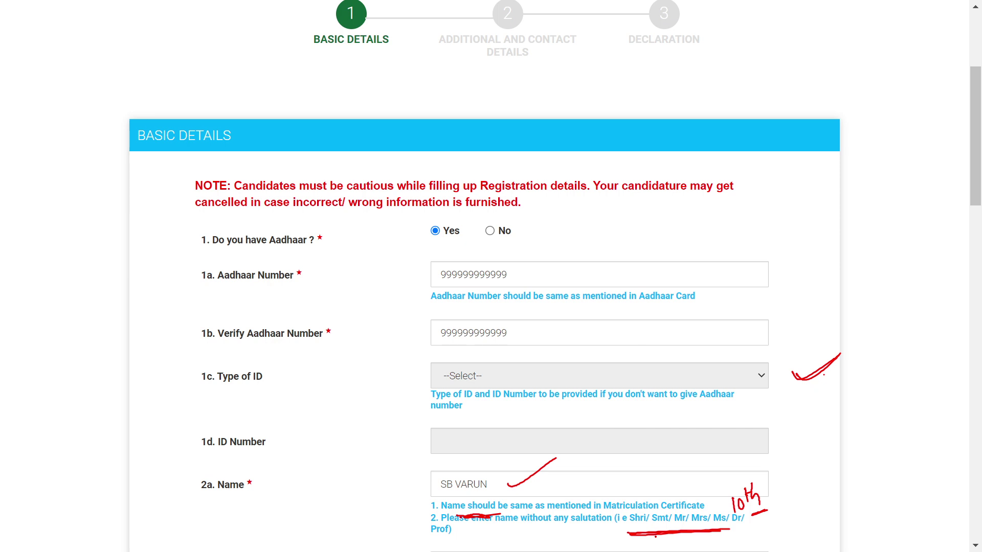
- Circle the Yes option for a changed name and draw an arrow from it to the New Name field
scroll(656, 537, "down", 10)
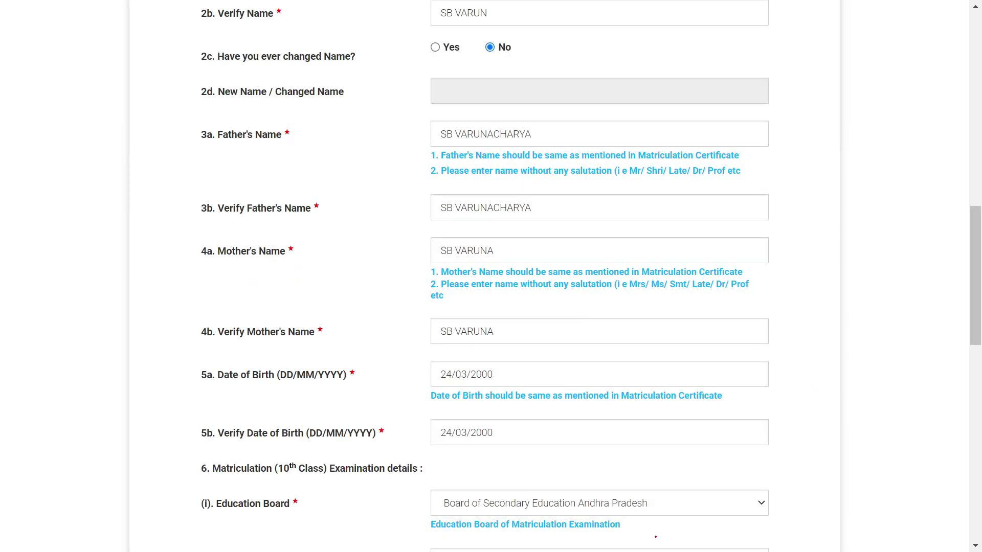
scroll(655, 537, "up", 10)
scroll(656, 536, "down", 10)
mouse_move(450, 42)
left_mouse_down()
mouse_move(428, 51)
mouse_move(446, 36)
mouse_move(481, 92)
left_mouse_up()
left_click_drag(483, 78, 481, 90)
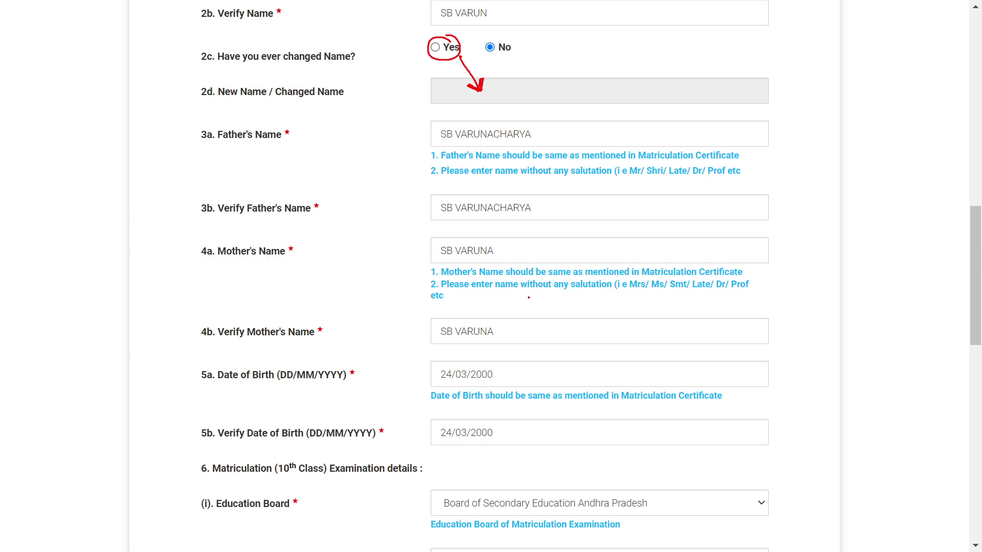
- Underline both Father's Name labels, circle the father's name entry and draw an arrow from it to its verification field
left_click_drag(214, 154, 287, 141)
mouse_move(527, 126)
left_mouse_down()
mouse_move(415, 143)
mouse_move(518, 125)
left_mouse_up()
left_click_drag(265, 225, 337, 216)
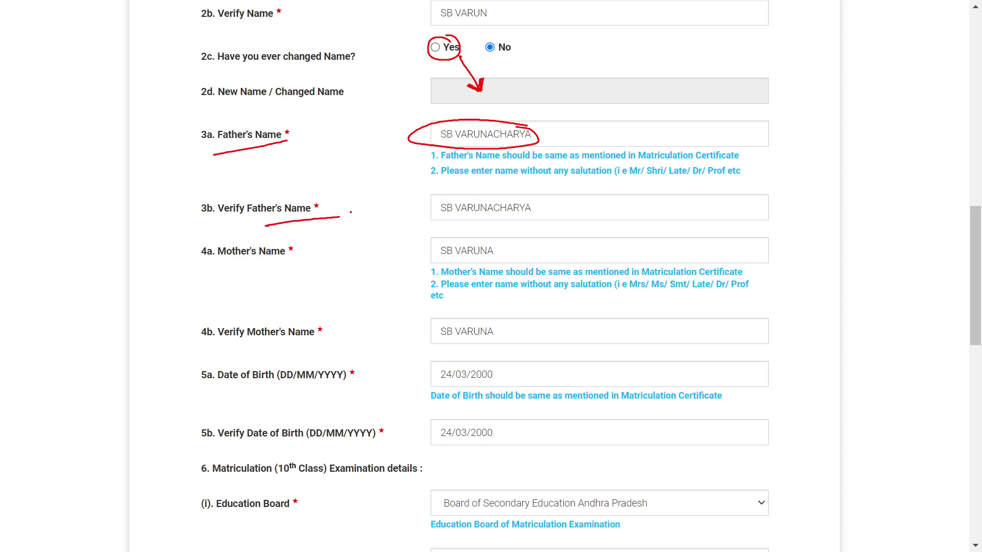
mouse_move(415, 142)
left_mouse_down()
mouse_move(435, 206)
mouse_move(418, 208)
left_mouse_up()
left_click_drag(431, 190, 436, 204)
- Underline the Mother's Name label and draw arrows to the mother's name field and its verification field
left_click_drag(265, 277, 312, 262)
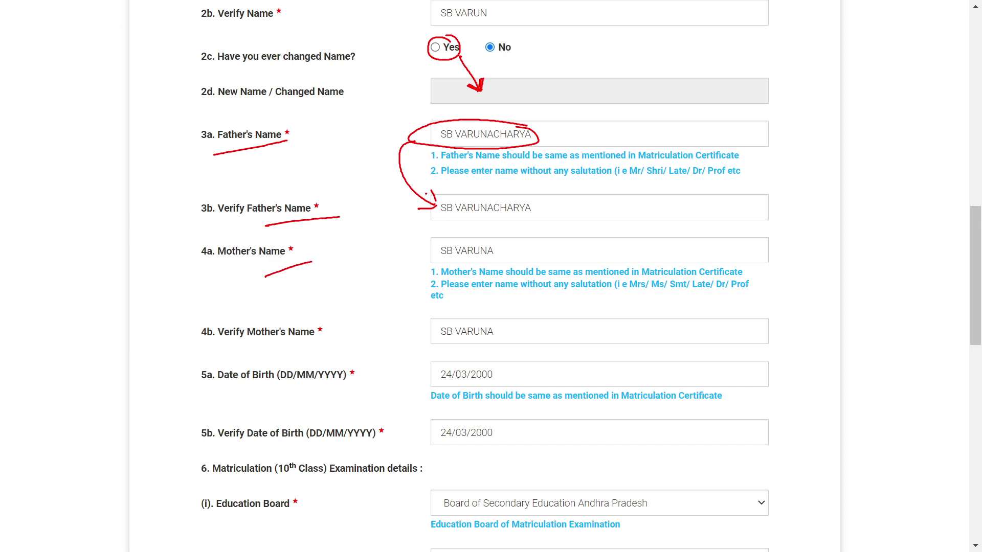
left_click_drag(418, 180, 418, 262)
mouse_move(430, 245)
left_mouse_down()
mouse_move(431, 262)
mouse_move(414, 253)
mouse_move(430, 323)
left_mouse_up()
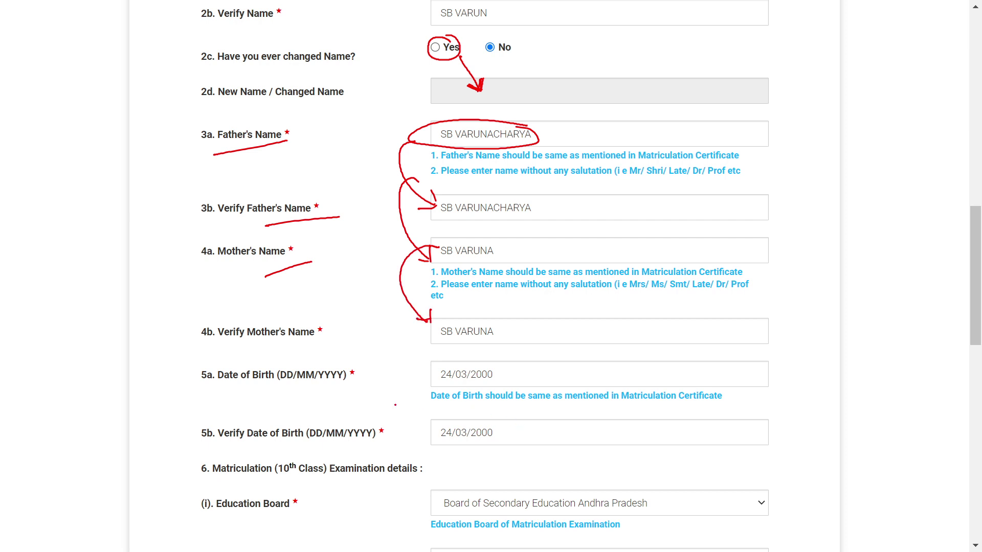
- Circle the Date of Birth entry with an arrow to its verification field, and underline and tick Education Board
mouse_move(477, 365)
left_mouse_down()
mouse_move(428, 383)
mouse_move(465, 354)
left_mouse_up()
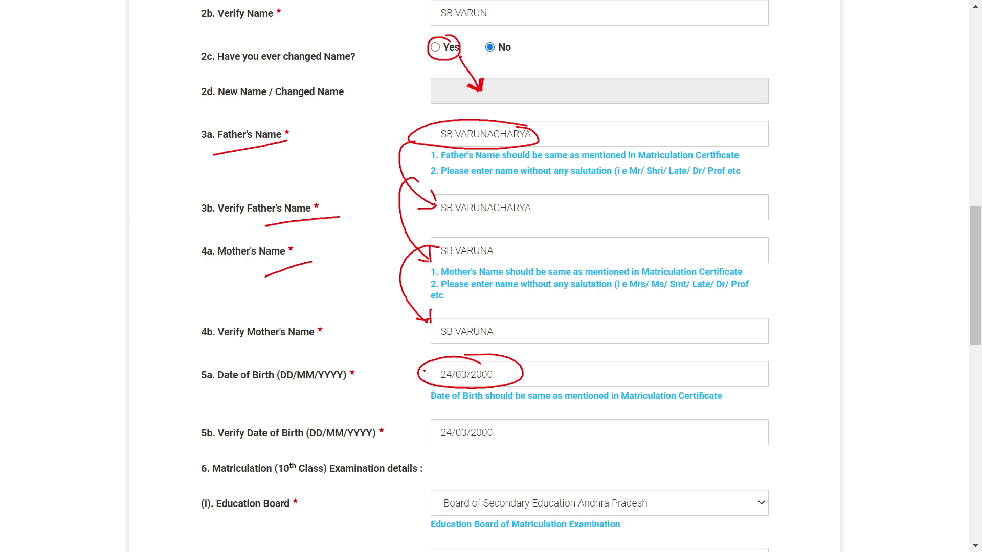
left_click_drag(423, 364, 428, 442)
left_click_drag(289, 524, 311, 514)
left_click_drag(661, 504, 759, 454)
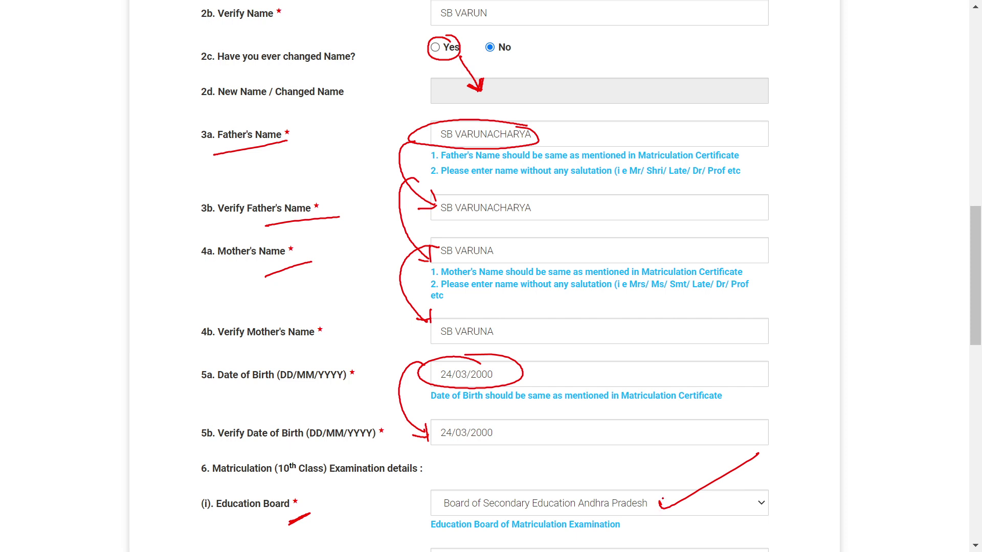
- Draw an arrow to Verify Education Board, underline Roll Number and link its field to Verify Roll Number with an arrow
scroll(663, 499, "down", 10)
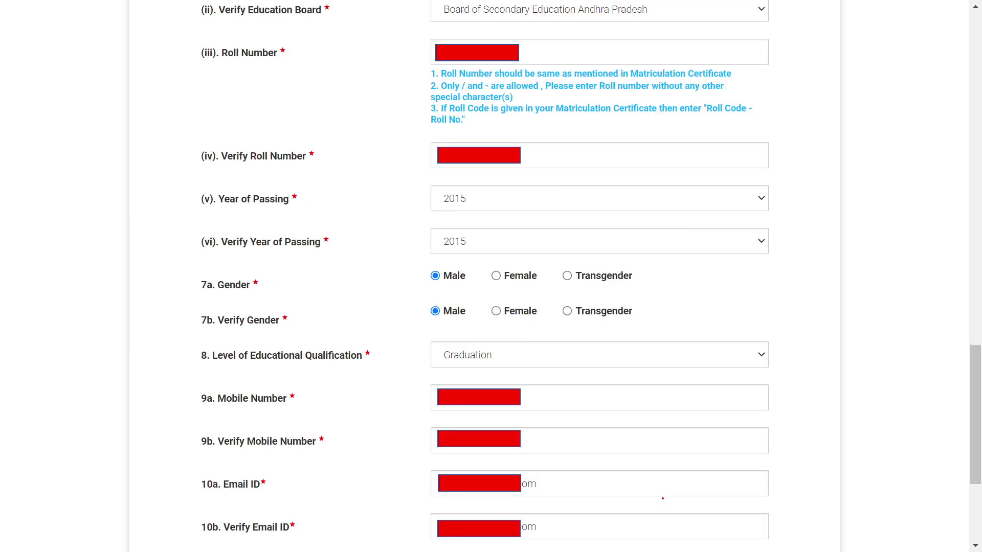
left_click_drag(413, 6, 429, 17)
left_click_drag(423, 11, 423, 24)
left_click_drag(230, 73, 307, 63)
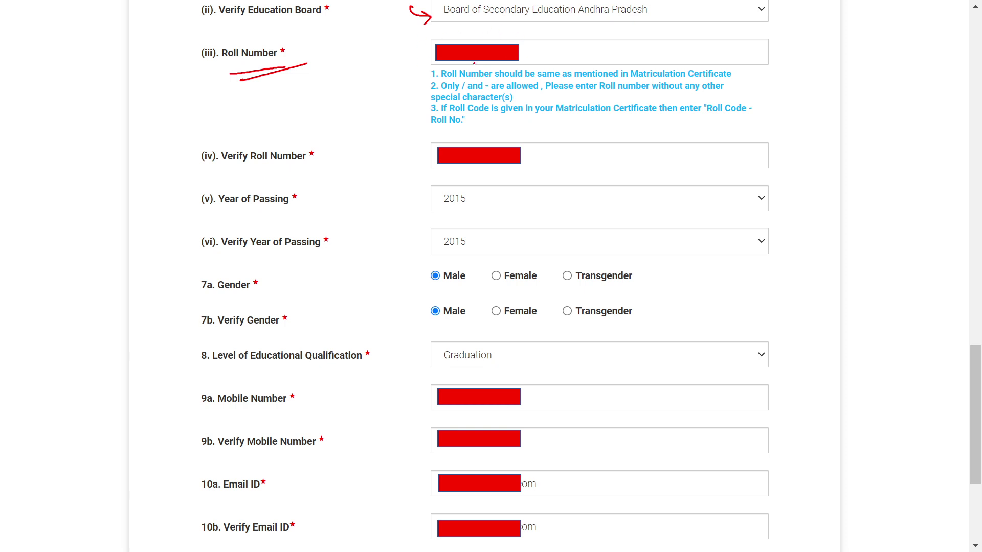
mouse_move(427, 47)
left_mouse_down()
mouse_move(404, 55)
mouse_move(432, 143)
left_mouse_up()
left_click_drag(432, 125, 433, 143)
- Point arrows at Year of Passing, write "10th" beside it and draw an arrow to Verify Year of Passing
left_click_drag(396, 200, 430, 197)
left_click_drag(394, 206, 433, 199)
left_click_drag(411, 188, 433, 198)
left_click_drag(377, 181, 378, 193)
left_click_drag(383, 185, 388, 194)
mouse_move(387, 170)
left_mouse_down()
mouse_move(385, 184)
mouse_move(402, 182)
left_mouse_up()
left_click(409, 170)
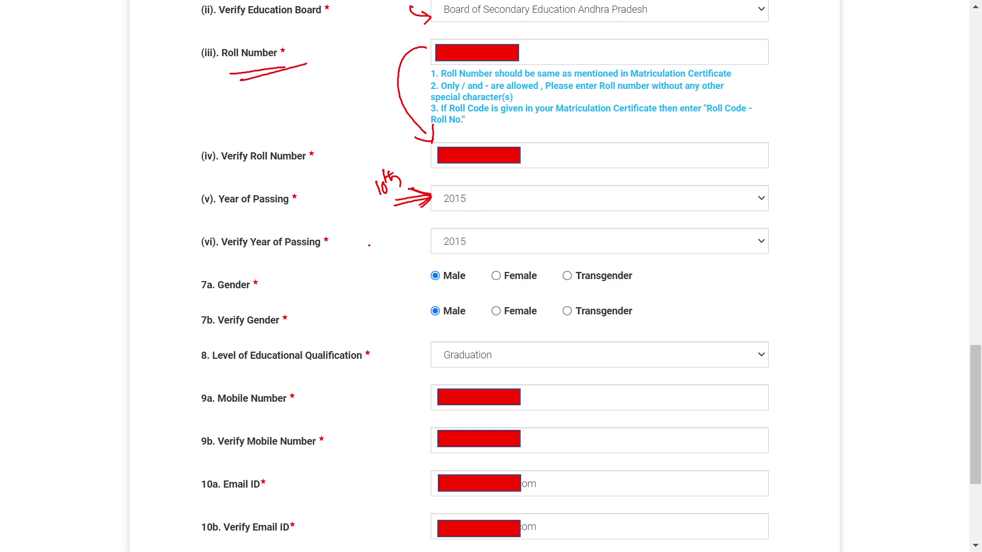
mouse_move(424, 204)
left_mouse_down()
mouse_move(405, 227)
mouse_move(415, 245)
left_mouse_up()
left_click_drag(404, 239, 416, 246)
- Bracket the Gender and Verify Gender rows together and tick the Level of Educational Qualification field
mouse_move(420, 232)
left_mouse_down()
mouse_move(411, 297)
mouse_move(427, 316)
left_mouse_up()
left_click_drag(773, 353, 828, 309)
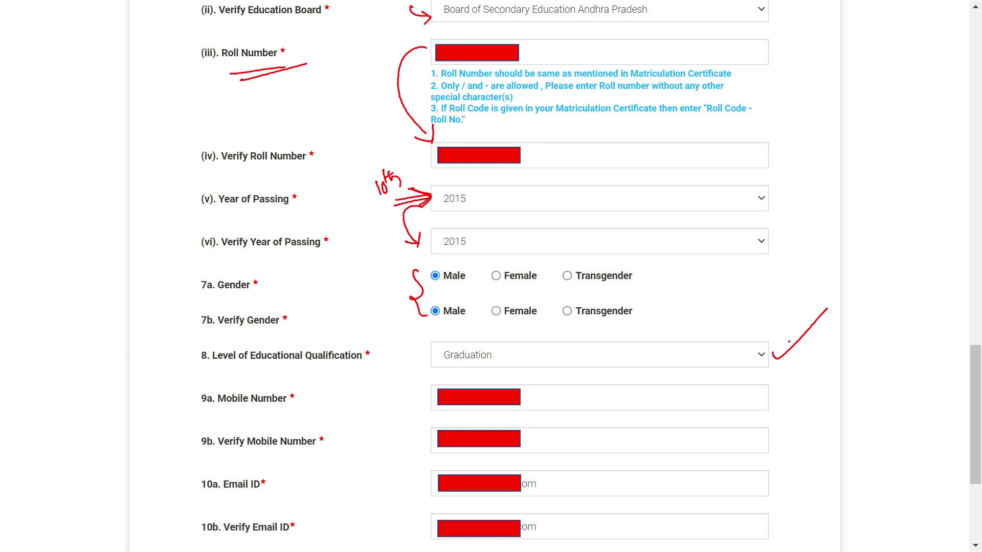
mouse_move(772, 354)
left_mouse_down()
mouse_move(791, 353)
mouse_move(831, 310)
left_mouse_up()
- Mark the Mobile Number and its verification field with arrows, and tick both Email ID fields
mouse_move(399, 381)
left_mouse_down()
mouse_move(426, 395)
mouse_move(405, 445)
mouse_move(420, 452)
left_mouse_up()
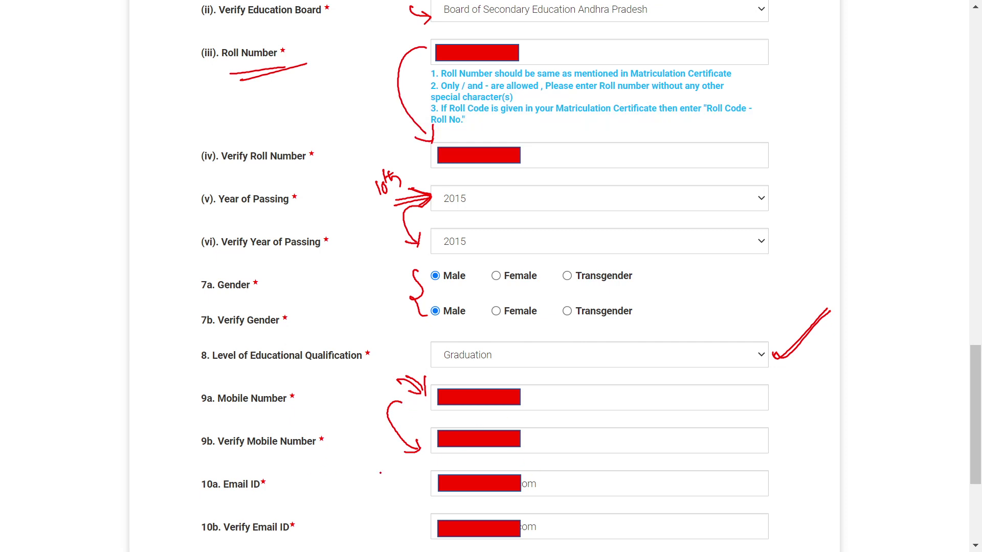
left_click_drag(549, 478, 593, 456)
left_click_drag(544, 527, 598, 495)
- Underline State / UT of Permanent Address, mark its field with an arrow and a tick, and mark the Save button
scroll(585, 480, "down", 4)
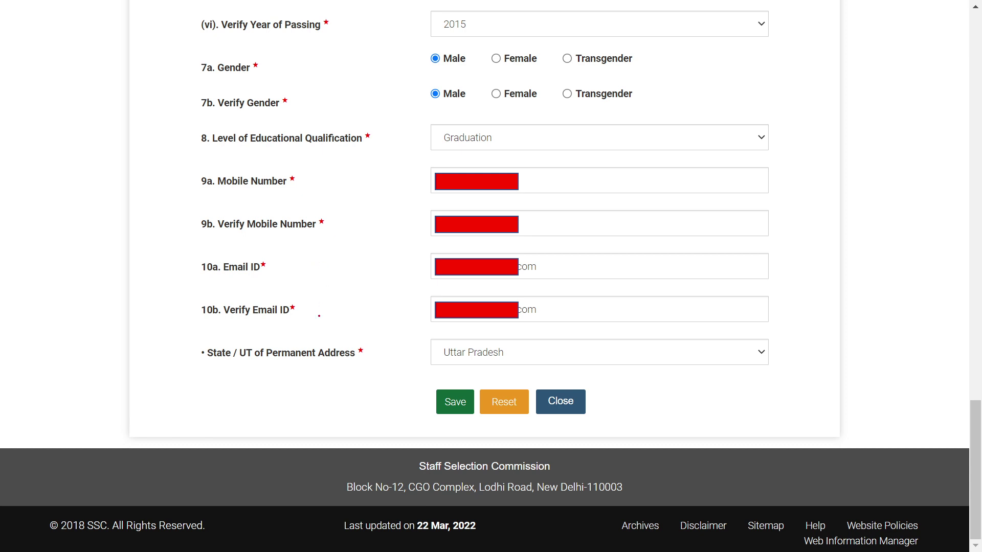
left_click_drag(217, 368, 347, 359)
mouse_move(416, 330)
left_mouse_down()
mouse_move(417, 355)
mouse_move(429, 341)
mouse_move(429, 360)
left_mouse_up()
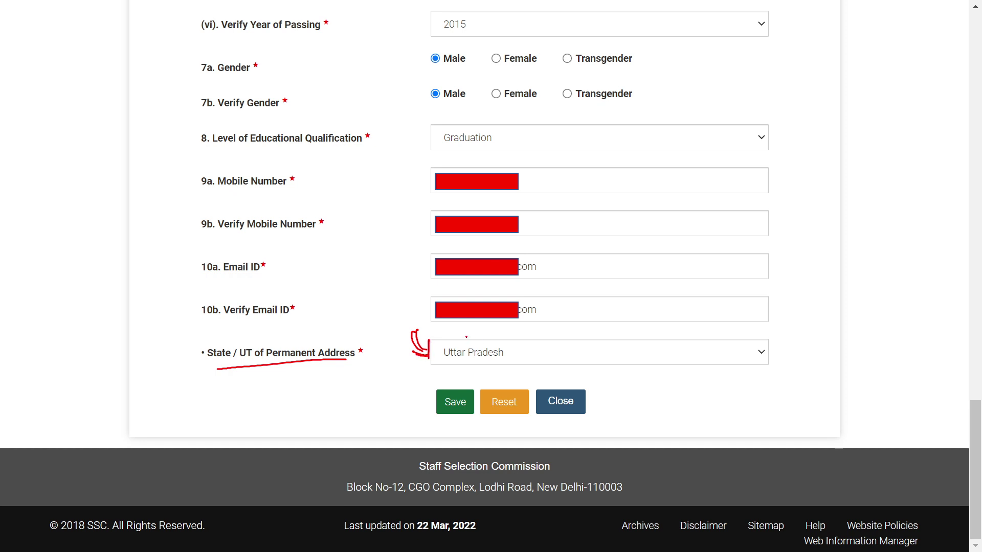
left_click_drag(788, 352, 835, 322)
left_click_drag(461, 379, 426, 406)
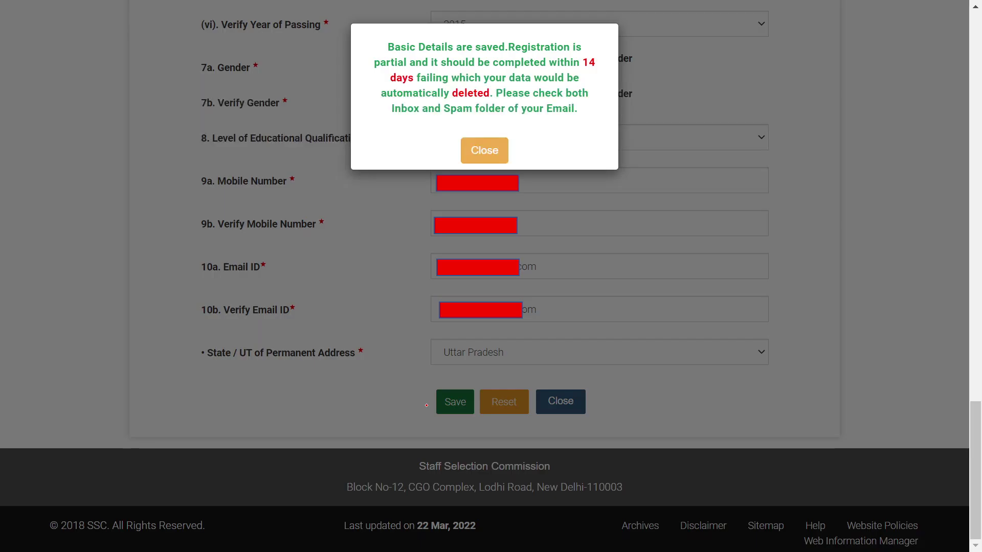
- Draw a frame around the Basic Details message and circle "14" and "days" in red ink
mouse_move(540, 17)
left_mouse_down()
mouse_move(376, 95)
mouse_move(382, 187)
mouse_move(640, 153)
left_mouse_up()
mouse_move(615, 20)
left_mouse_down()
mouse_move(636, 156)
mouse_move(497, 21)
left_mouse_up()
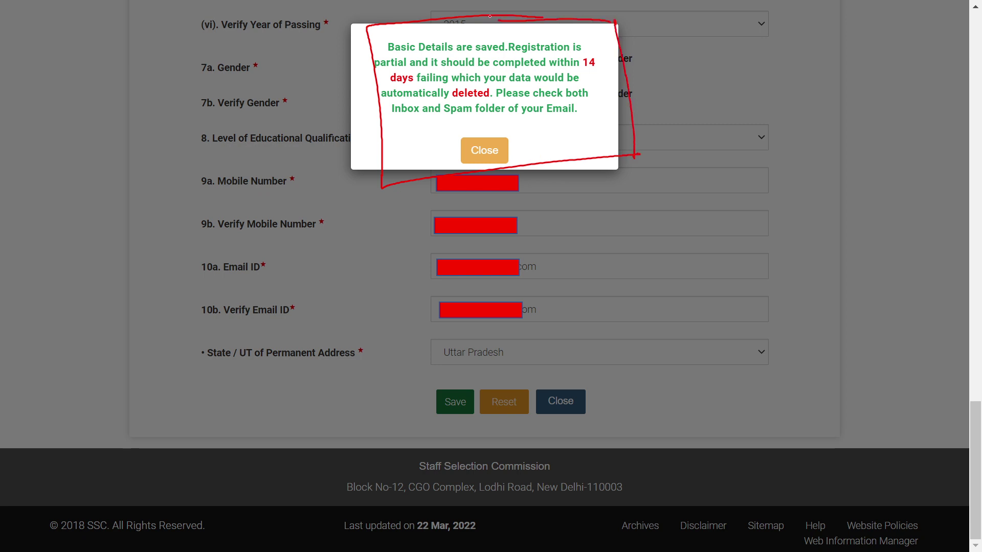
mouse_move(594, 47)
left_mouse_down()
mouse_move(578, 61)
mouse_move(593, 46)
left_mouse_up()
mouse_move(417, 74)
left_mouse_down()
mouse_move(414, 86)
mouse_move(405, 72)
left_mouse_up()
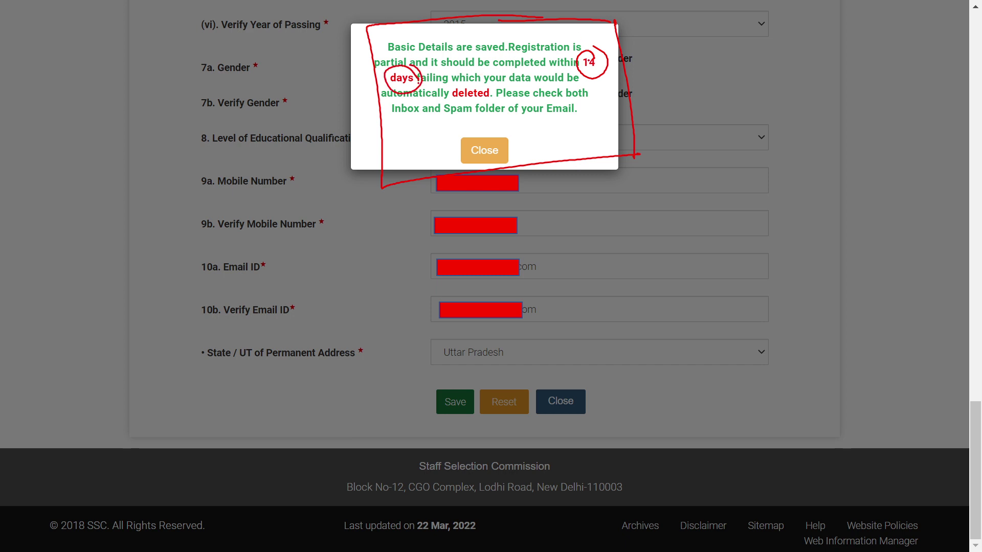
mouse_move(665, 69)
left_mouse_down()
mouse_move(678, 90)
mouse_move(727, 85)
left_mouse_up()
mouse_move(586, 114)
left_mouse_down()
mouse_move(613, 129)
mouse_move(592, 147)
mouse_move(615, 133)
mouse_move(593, 146)
left_mouse_up()
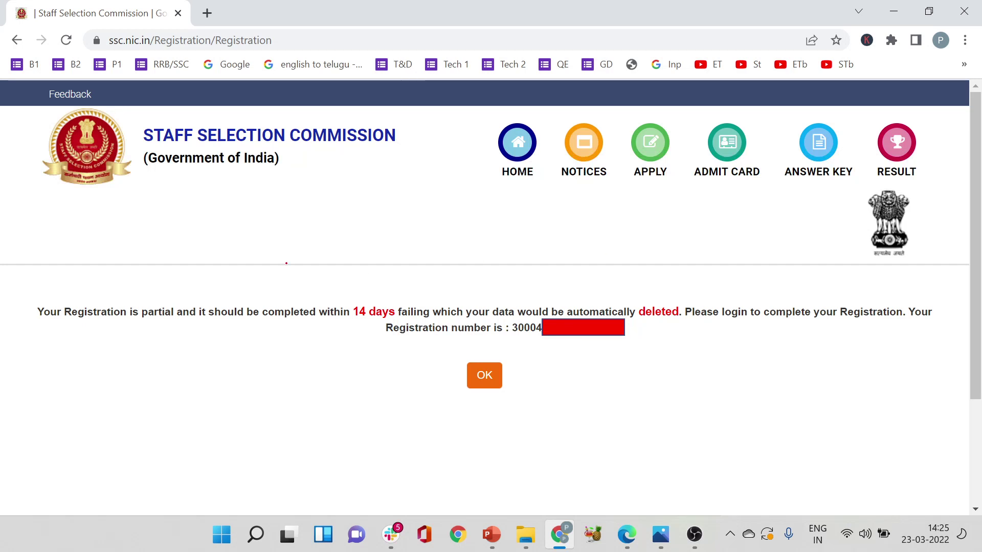
- Underline the partial registration notice, circle "14 days" and "deleted", and dismiss the notice to return to the home page
mouse_move(145, 327)
left_mouse_down()
mouse_move(226, 314)
mouse_move(399, 317)
mouse_move(239, 332)
left_mouse_up()
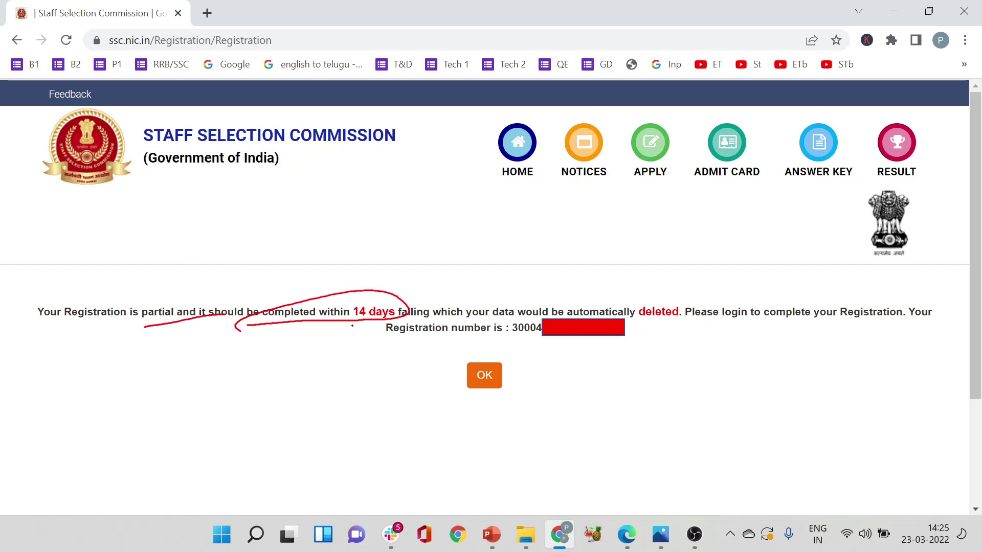
mouse_move(159, 285)
left_mouse_down()
mouse_move(167, 292)
mouse_move(226, 241)
left_mouse_up()
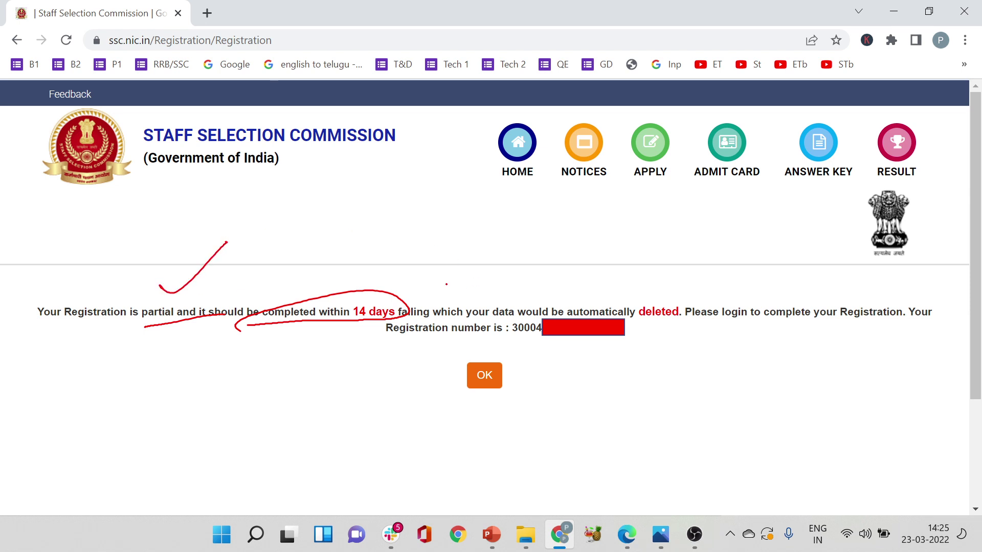
left_click_drag(370, 264, 458, 230)
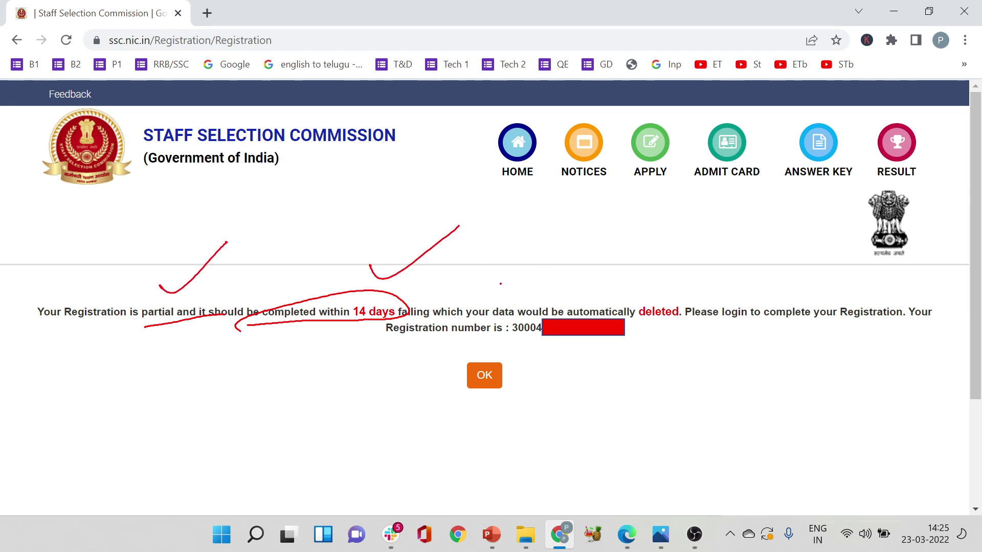
mouse_move(652, 292)
left_mouse_down()
mouse_move(688, 324)
mouse_move(646, 291)
left_mouse_up()
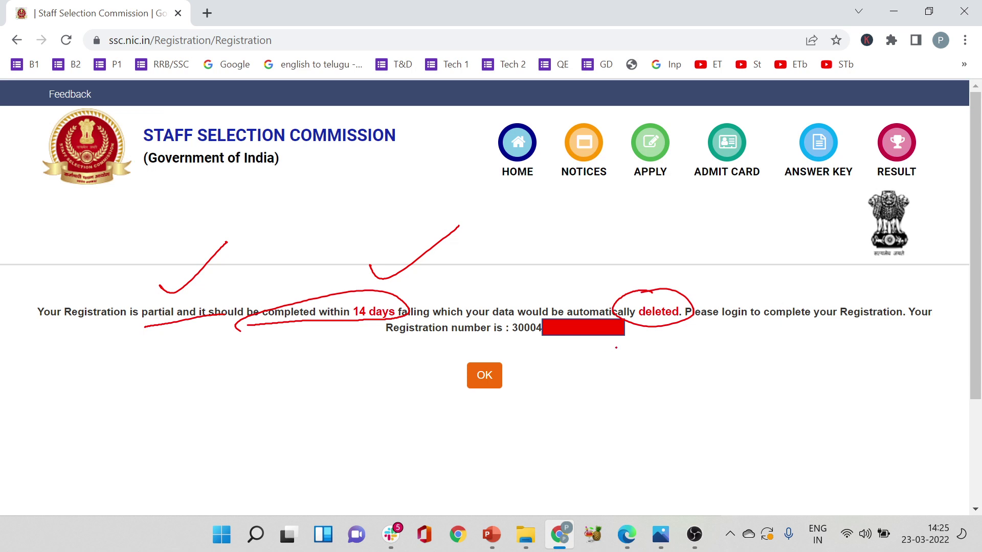
left_click_drag(475, 354, 554, 346)
left_click(484, 375)
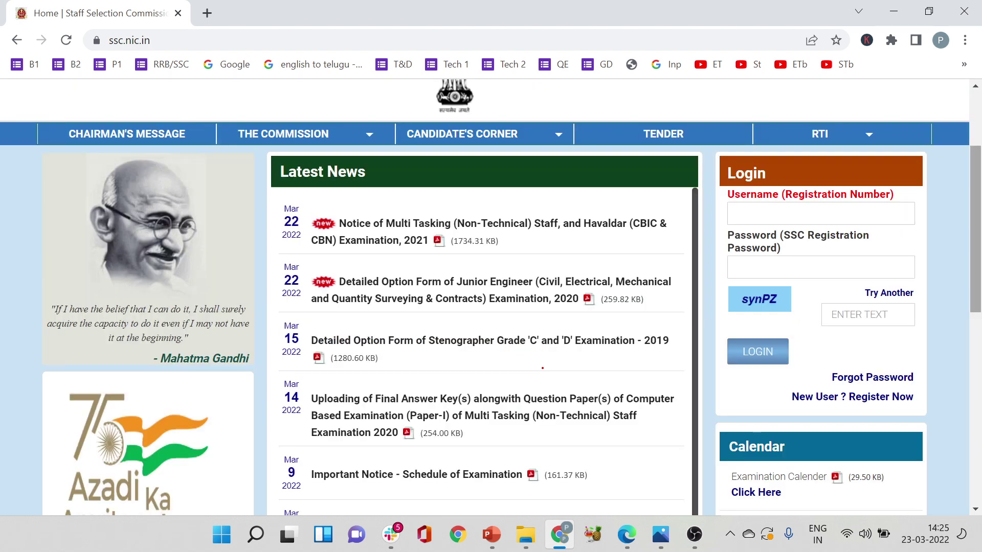
- Draw a red ink arrow pointing at the Login section of the home page
left_click_drag(698, 155, 714, 182)
left_click_drag(706, 154, 718, 185)
left_click_drag(721, 165, 718, 187)
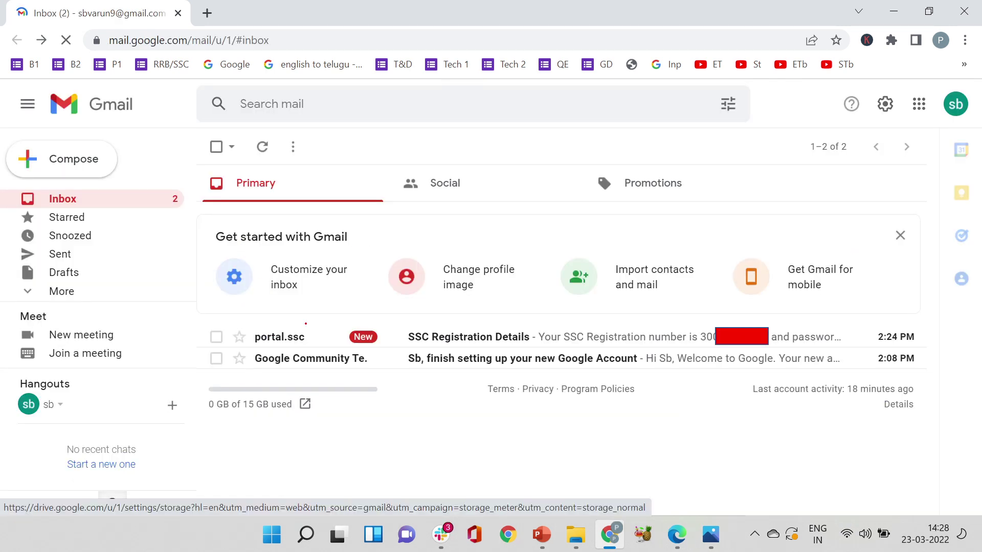
- Mark the SSC Registration Details e-mail in the Gmail inbox with an arrow, circling its sender and registration number and underlining the password text
left_click_drag(188, 302, 210, 317)
left_click_drag(194, 315, 213, 324)
mouse_move(629, 323)
left_mouse_down()
mouse_move(517, 346)
mouse_move(679, 348)
mouse_move(736, 317)
mouse_move(715, 317)
left_mouse_up()
left_click_drag(810, 350, 836, 349)
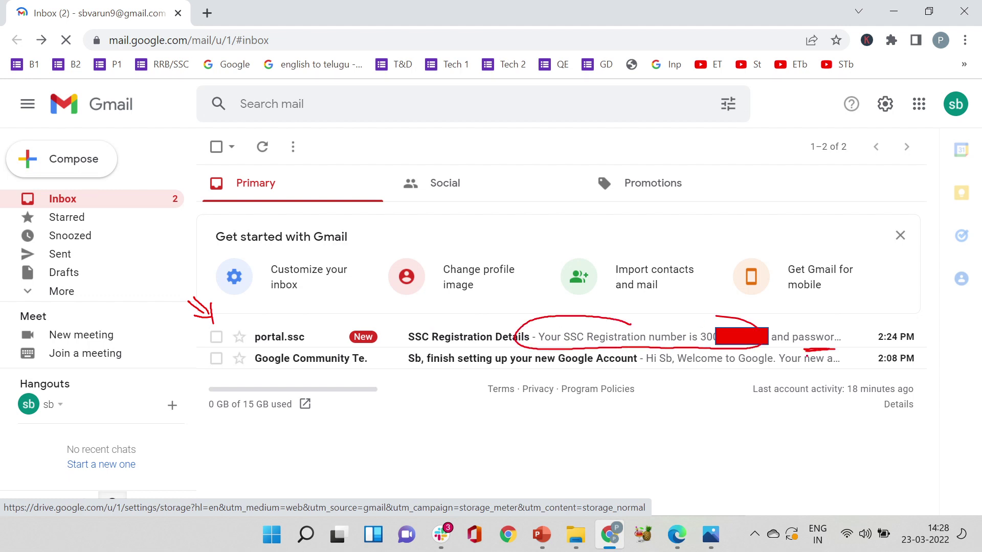
left_click_drag(304, 328, 295, 329)
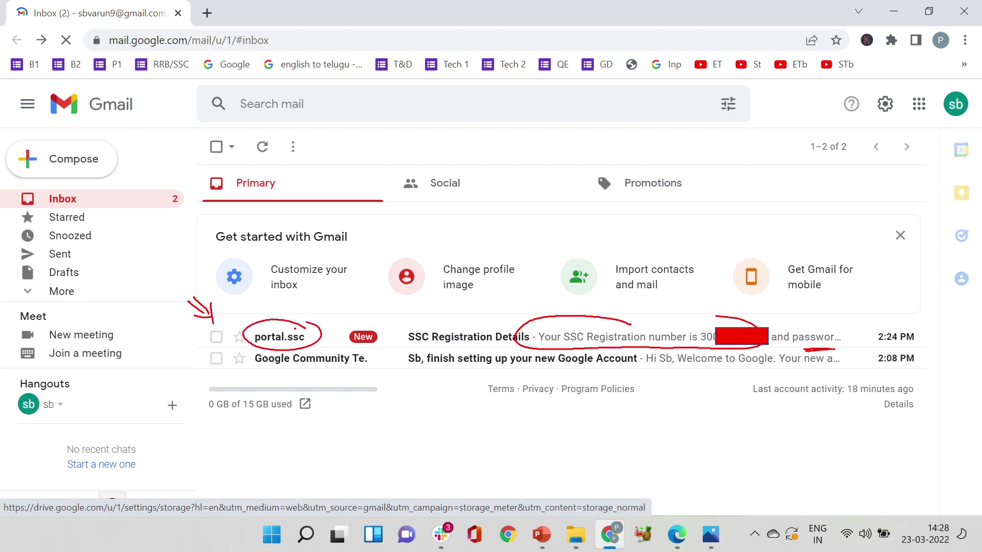
- Open the SSC Registration Details e-mail and mark the registration number and password in red ink
left_click(294, 328)
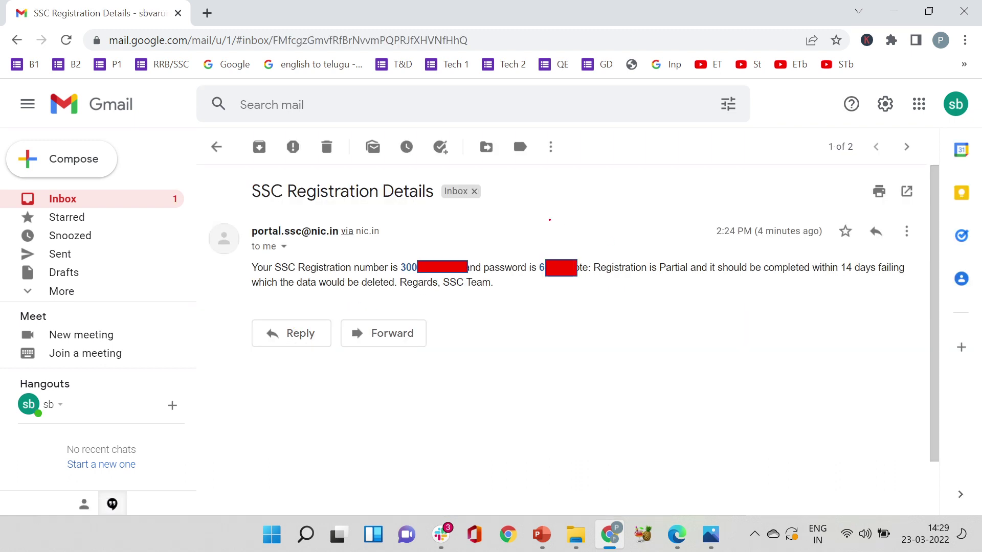
mouse_move(444, 251)
left_mouse_down()
mouse_move(412, 246)
mouse_move(484, 267)
mouse_move(453, 243)
left_mouse_up()
mouse_move(550, 246)
left_mouse_down()
mouse_move(573, 286)
mouse_move(551, 246)
left_mouse_up()
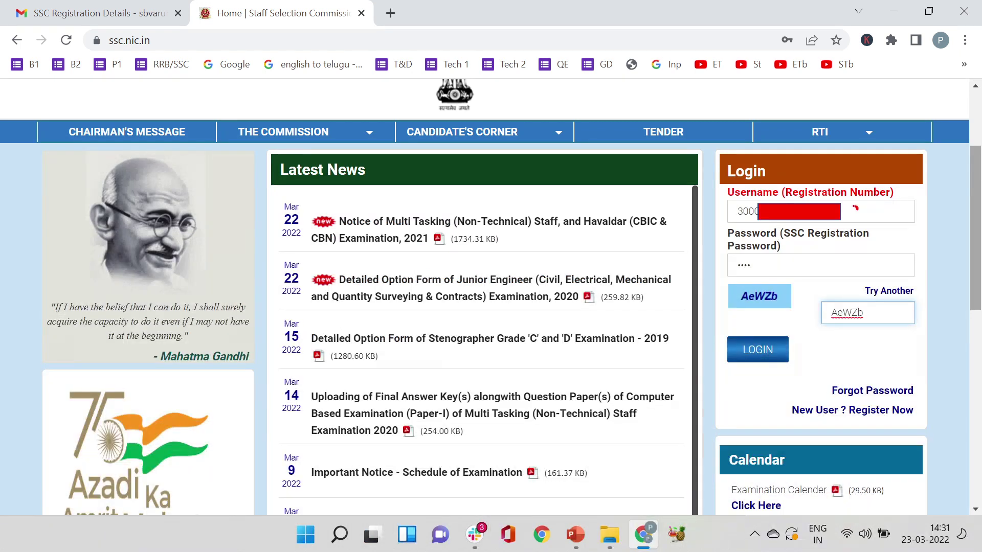
- Return to the SSC login form and mark the username, password, captcha and Login button in red ink
left_click_drag(854, 209, 909, 189)
left_click_drag(796, 263, 850, 233)
mouse_move(781, 285)
left_mouse_down()
mouse_move(752, 310)
mouse_move(792, 284)
left_mouse_up()
left_click_drag(847, 331, 874, 327)
mouse_move(791, 333)
left_mouse_down()
mouse_move(716, 330)
mouse_move(801, 340)
left_mouse_up()
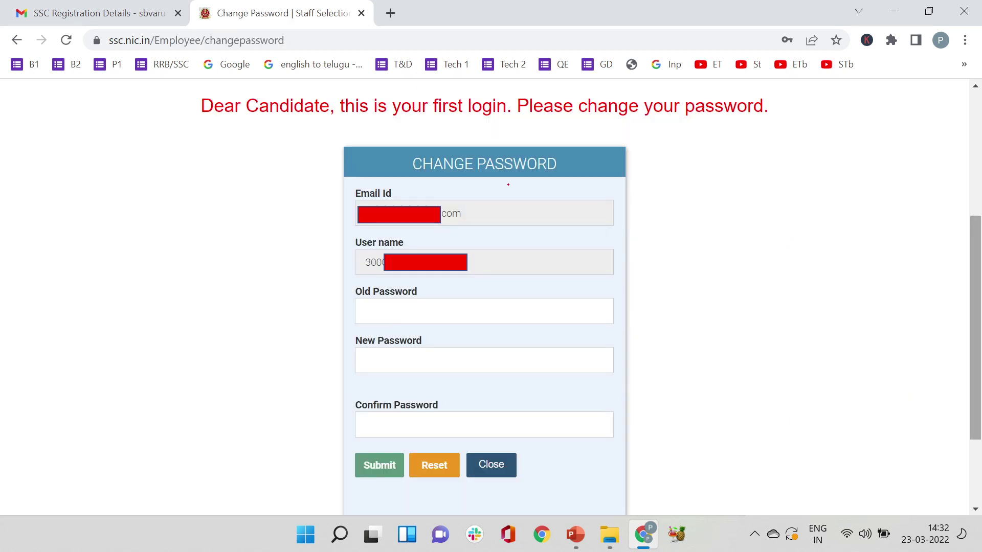
- Tick the Email Id and User name on the Change Password form and circle the Old Password field
left_click_drag(478, 214, 534, 179)
left_click_drag(492, 261, 548, 230)
mouse_move(426, 305)
left_mouse_down()
mouse_move(353, 319)
mouse_move(441, 306)
mouse_move(402, 302)
left_mouse_up()
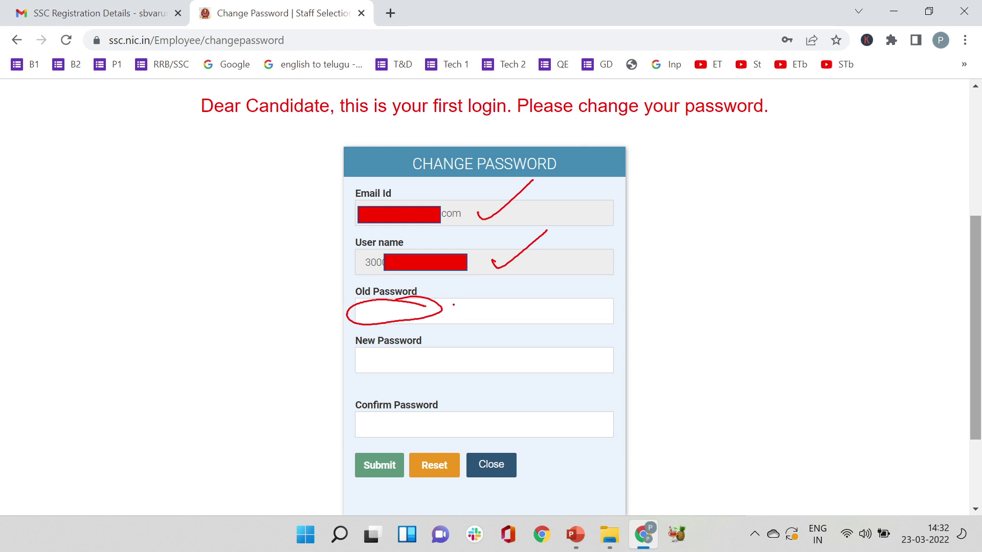
- Tick the New Password field, write a framed "New" beside it, and bring up the password requirements
left_click_drag(420, 354, 484, 326)
mouse_move(596, 348)
left_mouse_down()
mouse_move(597, 330)
mouse_move(611, 323)
mouse_move(634, 330)
mouse_move(613, 360)
mouse_move(648, 347)
left_mouse_up()
left_click_drag(646, 314, 653, 360)
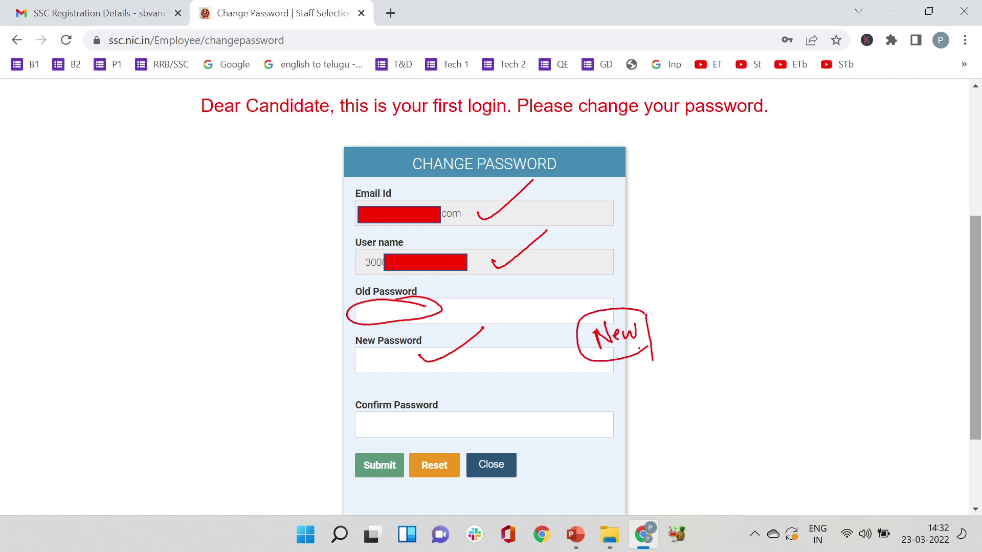
key("Right")
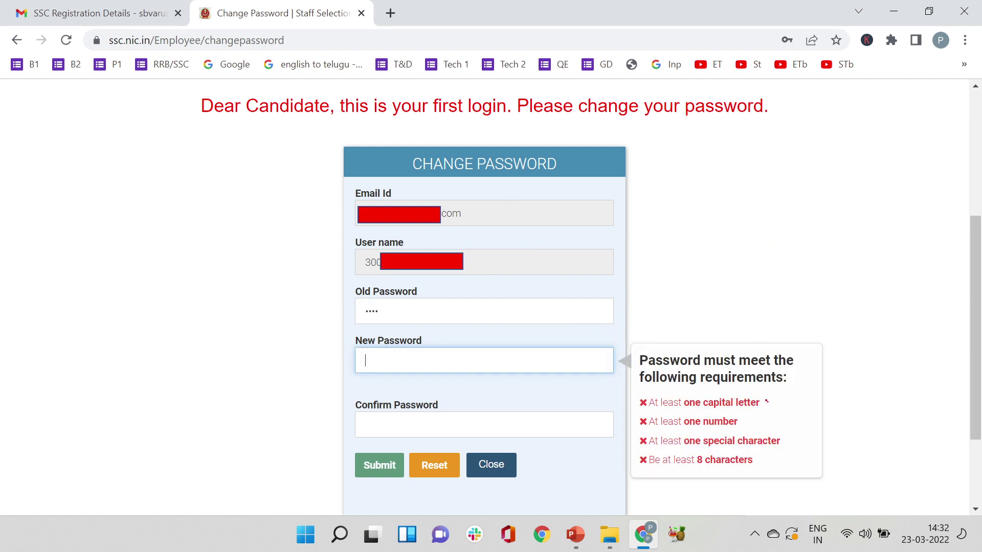
- Tick the capital letter, number and special character requirements, write "@!#" beside them, and circle the 8-character minimum
left_click_drag(767, 402, 797, 382)
mouse_move(744, 421)
left_mouse_down()
mouse_move(771, 409)
mouse_move(817, 422)
left_mouse_up()
mouse_move(871, 405)
left_mouse_down()
mouse_move(888, 414)
mouse_move(922, 408)
left_mouse_up()
mouse_move(908, 397)
left_mouse_down()
mouse_move(930, 392)
mouse_move(934, 403)
left_mouse_up()
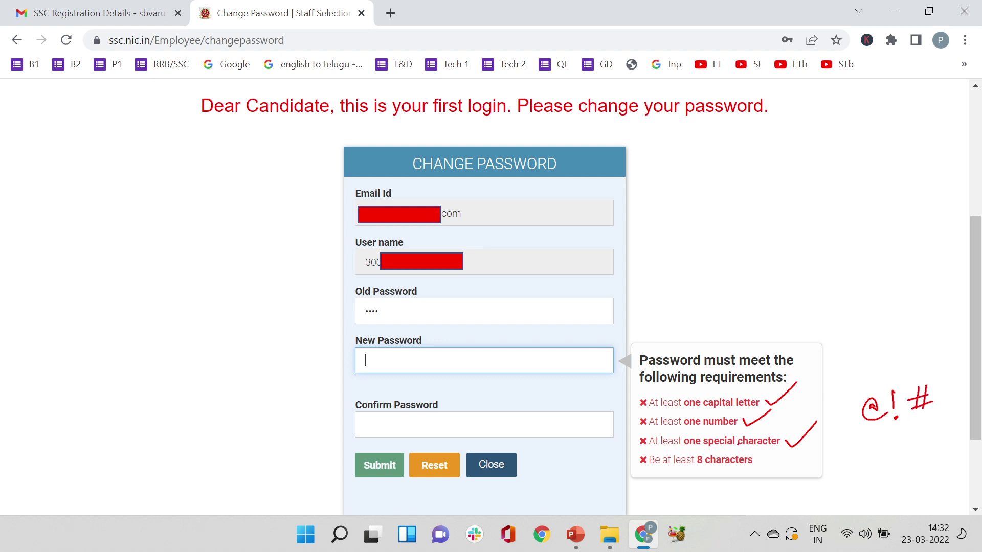
mouse_move(730, 453)
left_mouse_down()
mouse_move(660, 450)
mouse_move(693, 476)
mouse_move(766, 464)
mouse_move(702, 452)
left_mouse_up()
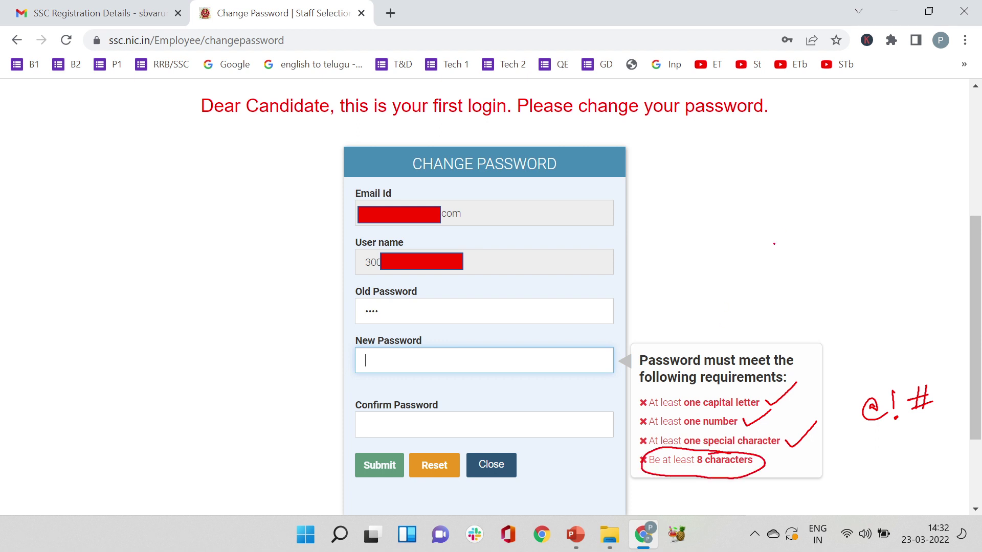
- Write "8" inside a hand-drawn box in the blank area above the password requirements
left_click_drag(755, 259, 825, 249)
mouse_move(748, 228)
left_mouse_down()
mouse_move(754, 258)
mouse_move(834, 222)
left_mouse_up()
mouse_move(834, 222)
left_mouse_down()
mouse_move(833, 244)
mouse_move(798, 249)
left_mouse_up()
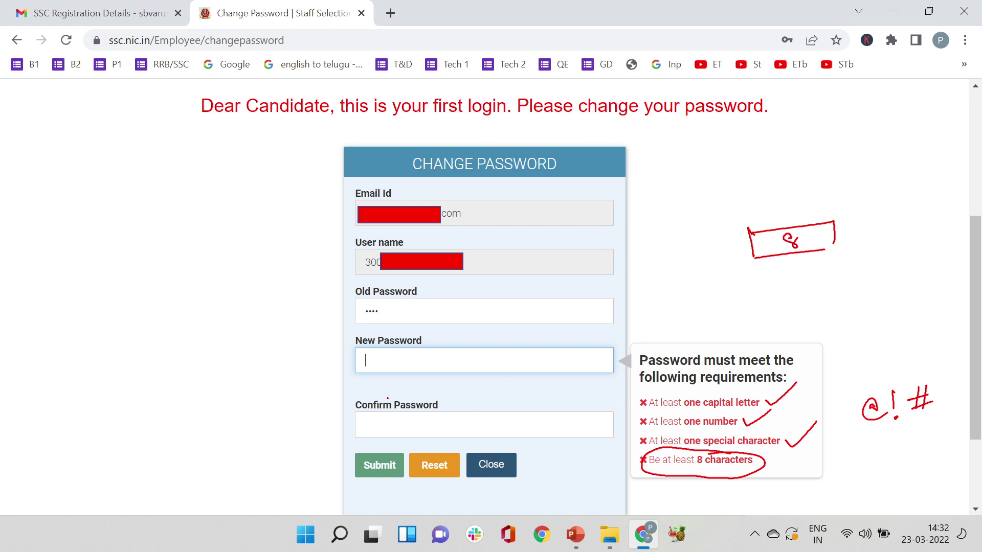
- Draw a line in the New Password field, link it to Confirm Password with an arrow, and mark and submit the password change
left_click_drag(376, 362, 502, 358)
left_click_drag(359, 358, 357, 446)
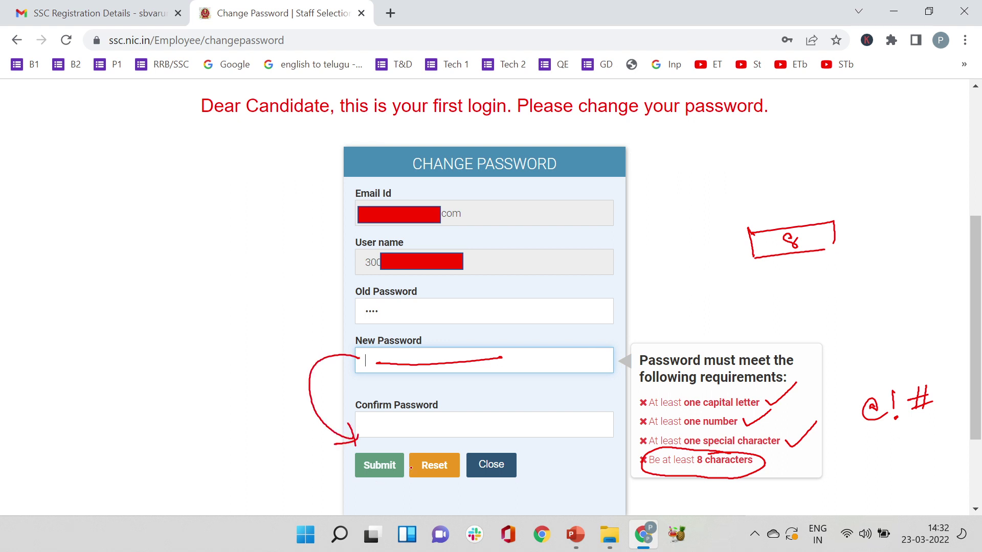
mouse_move(375, 504)
left_mouse_down()
mouse_move(376, 486)
mouse_move(384, 501)
left_mouse_up()
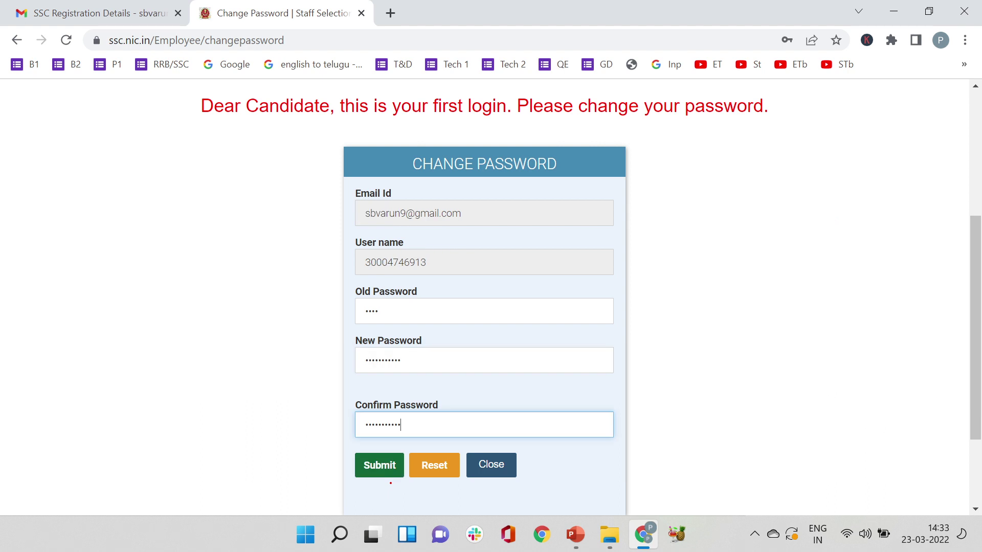
key("Return")
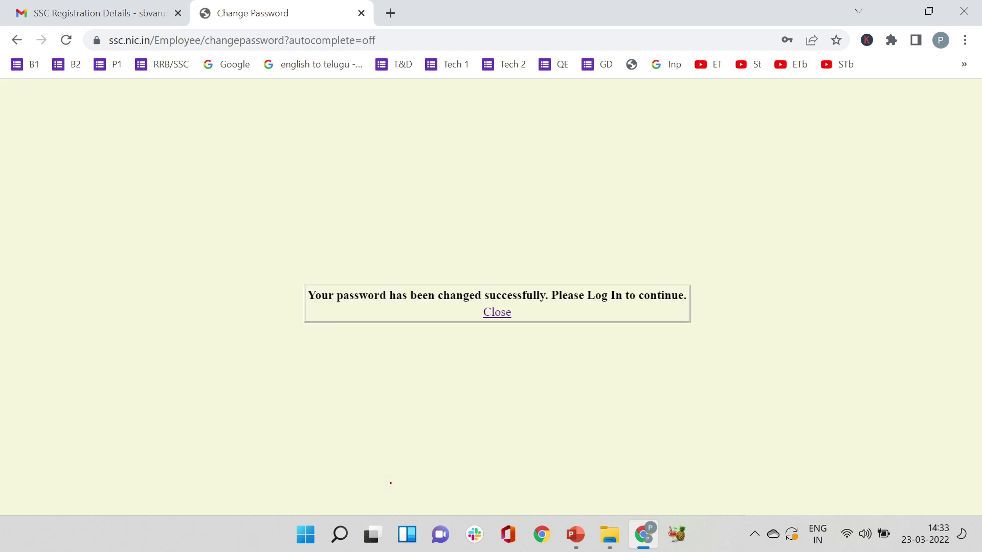
- Circle the password change message, close it, and draw an arrow above the home page's blue navigation bar
mouse_move(533, 267)
left_mouse_down()
mouse_move(300, 252)
mouse_move(728, 329)
mouse_move(577, 238)
left_mouse_up()
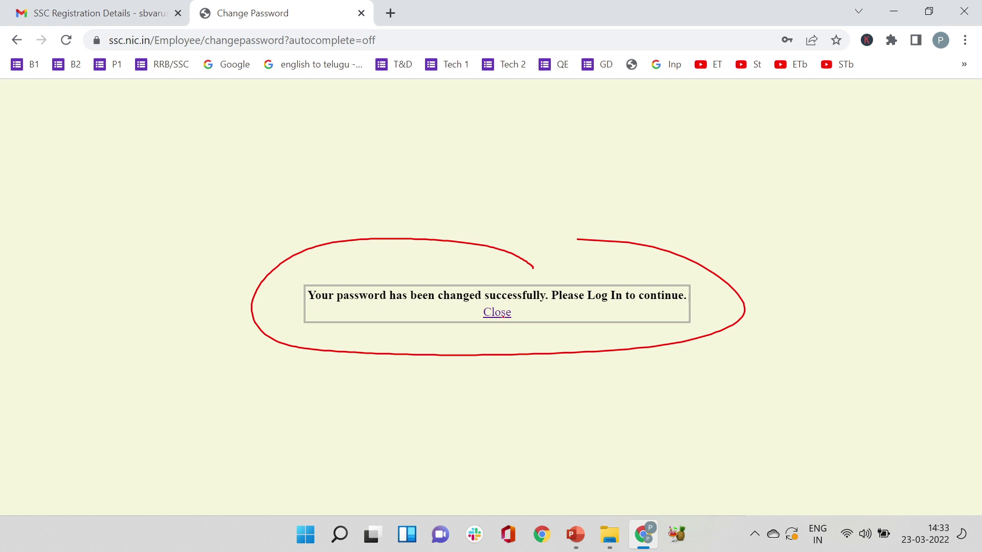
left_click(497, 312)
left_click_drag(350, 197, 366, 223)
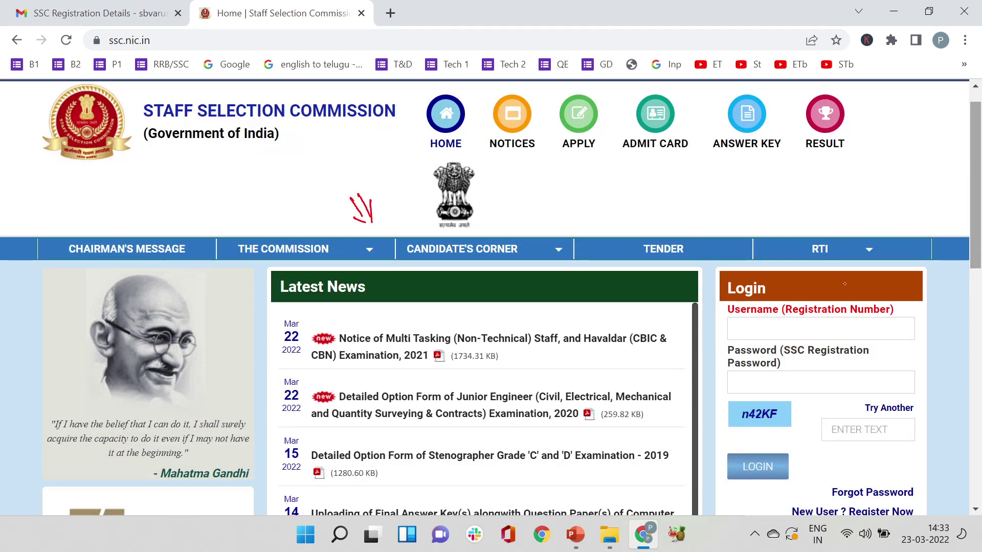
- Underline the Username label, circle "Registration Number", and draw an arrow from it to the username field
mouse_move(744, 331)
left_mouse_down()
mouse_move(844, 325)
mouse_move(775, 309)
mouse_move(898, 316)
mouse_move(813, 302)
left_mouse_up()
left_click_drag(894, 313, 889, 338)
left_click_drag(884, 334, 898, 332)
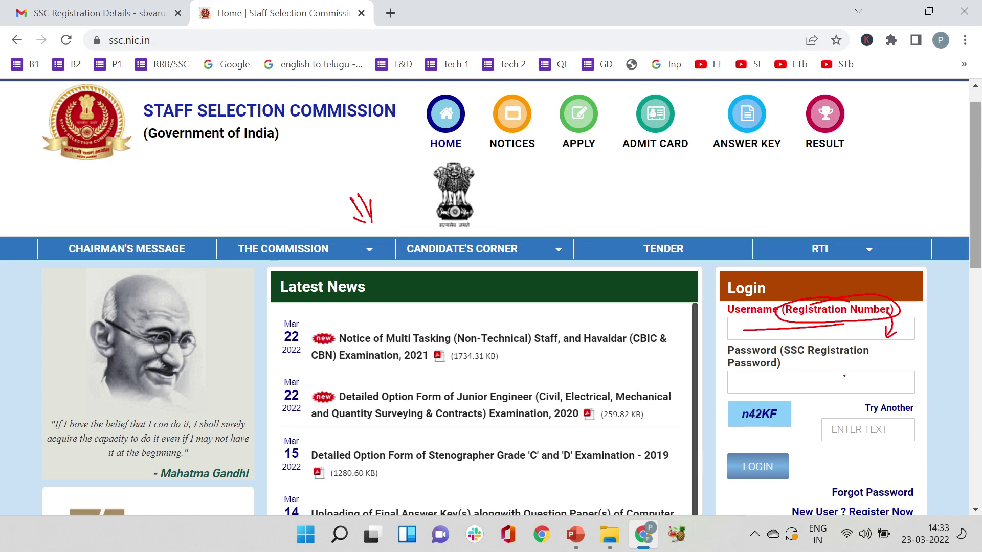
- Mark the login password field with a line and an arrow, and write "create" beside it
left_click_drag(780, 386, 821, 382)
mouse_move(880, 356)
left_mouse_down()
mouse_move(878, 383)
mouse_move(889, 376)
left_mouse_up()
mouse_move(897, 352)
left_mouse_down()
mouse_move(894, 364)
mouse_move(924, 358)
left_mouse_up()
mouse_move(928, 340)
left_mouse_down()
mouse_move(928, 361)
mouse_move(939, 358)
left_mouse_up()
left_click_drag(923, 351, 936, 347)
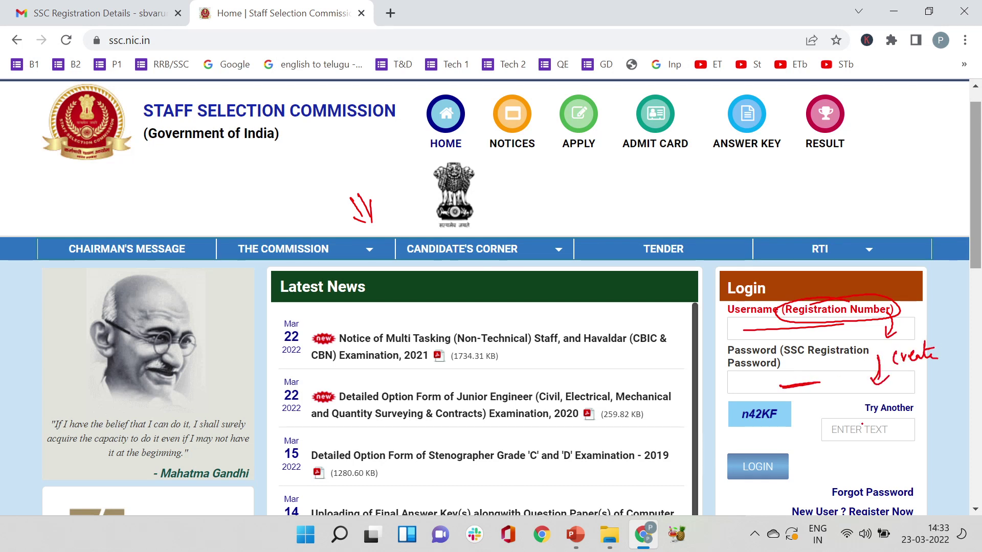
- Mark the captcha and the Login button in red ink, and log in to the candidate account
mouse_move(778, 419)
left_mouse_down()
mouse_move(821, 430)
mouse_move(811, 439)
left_mouse_up()
left_click_drag(754, 495, 772, 489)
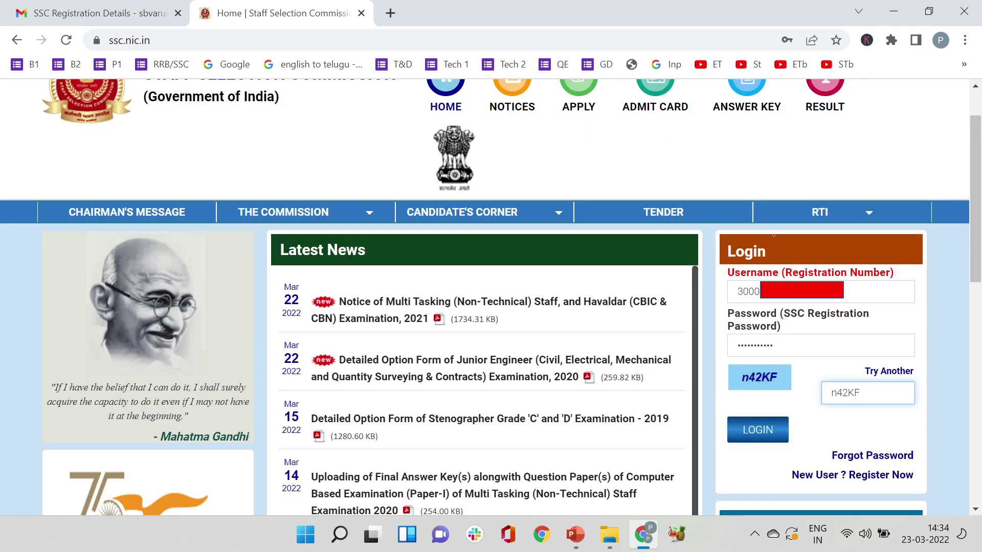
key("Return")
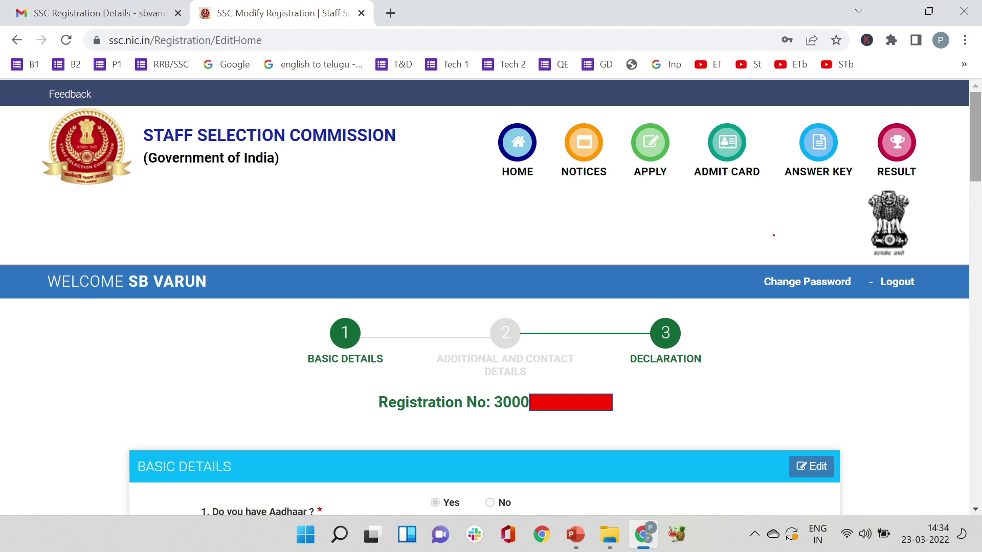
- Draw a downward red stroke along the edge of the registration page and proceed to Additional and Contact Details
scroll(774, 234, "down", 20)
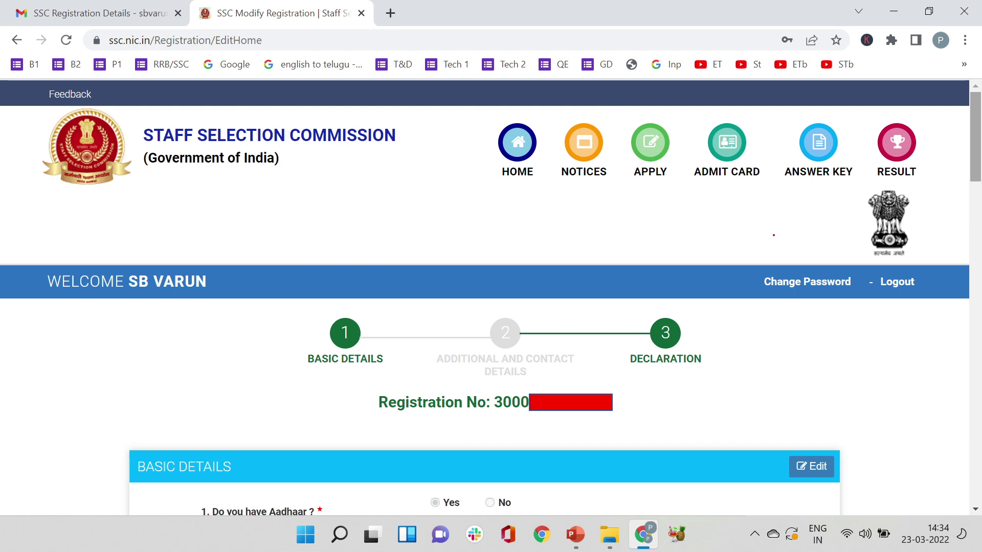
left_click_drag(960, 165, 942, 476)
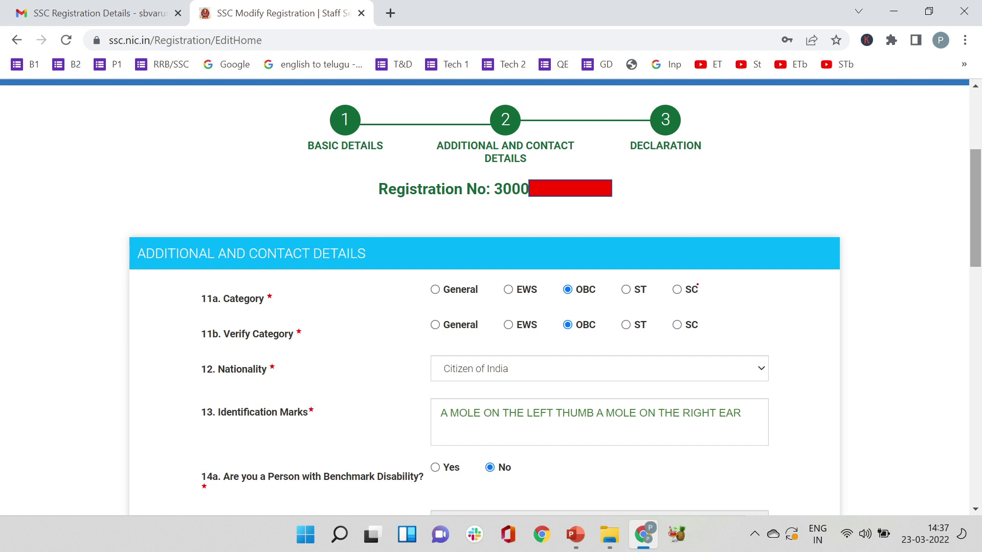
- Link Category to Verify Category with an arrow, tick Nationality, and underline and circle the Identification Marks text
mouse_move(413, 293)
left_mouse_down()
mouse_move(409, 340)
mouse_move(428, 335)
left_mouse_up()
mouse_move(776, 372)
left_mouse_down()
mouse_move(784, 381)
mouse_move(842, 339)
left_mouse_up()
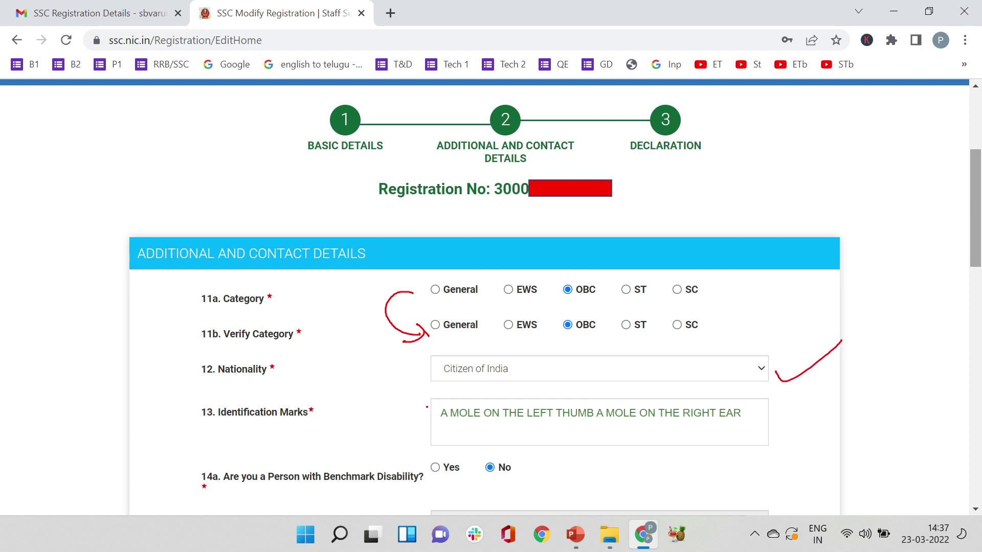
mouse_move(435, 427)
left_mouse_down()
mouse_move(590, 428)
mouse_move(747, 412)
left_mouse_up()
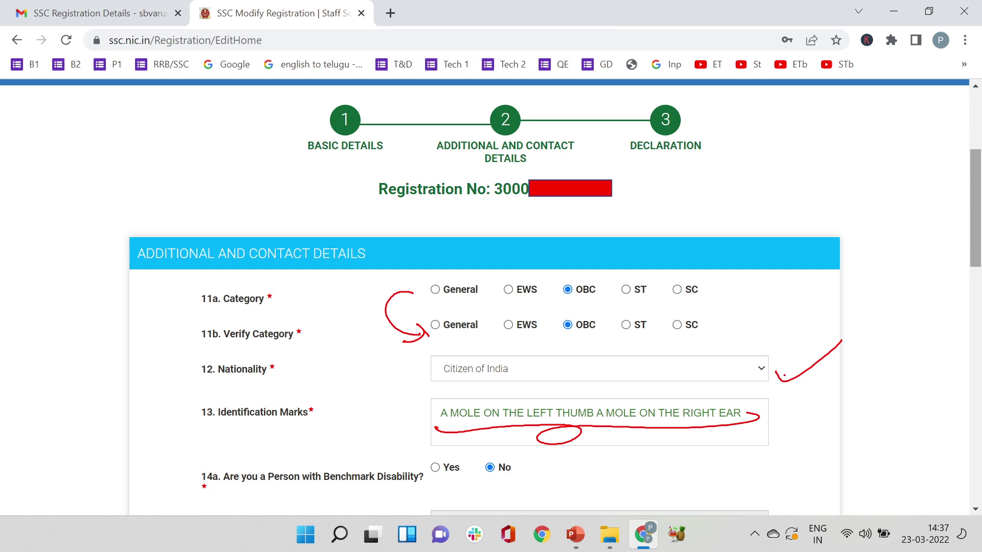
mouse_move(748, 402)
left_mouse_down()
mouse_move(430, 427)
mouse_move(792, 421)
mouse_move(696, 381)
left_mouse_up()
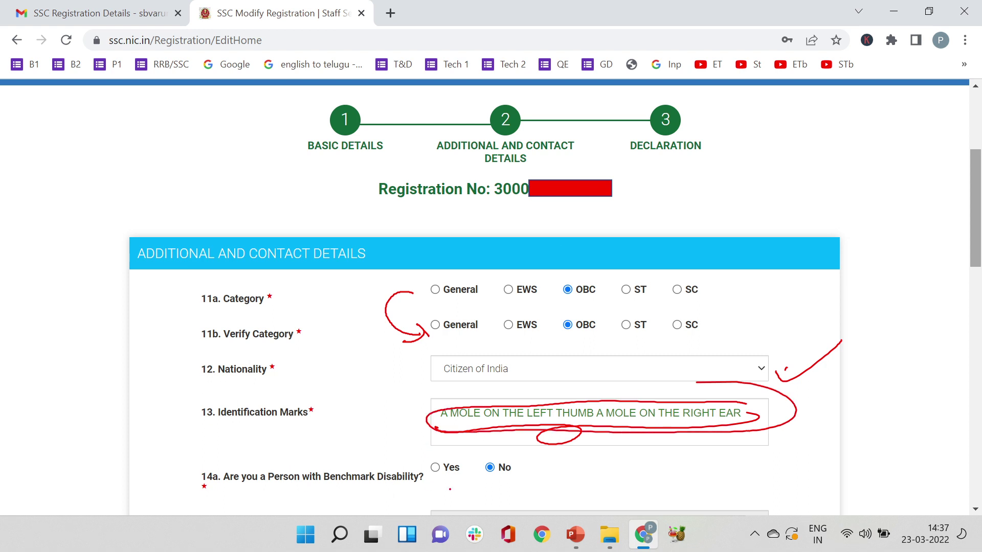
- Mark the Yes and No options of the Benchmark Disability question in red ink
mouse_move(491, 484)
left_mouse_down()
mouse_move(513, 479)
mouse_move(489, 491)
left_mouse_up()
left_click_drag(451, 481, 443, 487)
left_click_drag(524, 473, 534, 466)
- Circle the VH, HH and OH disability notes, and mark Disability Certificate Number with an arrow and an underline
scroll(558, 424, "down", 8)
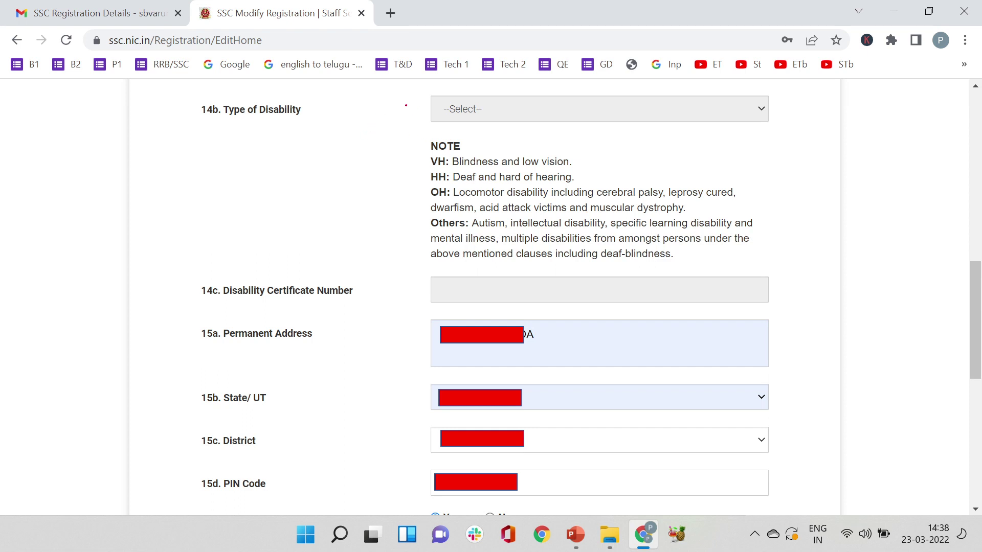
mouse_move(472, 151)
left_mouse_down()
mouse_move(407, 197)
mouse_move(632, 196)
mouse_move(651, 144)
mouse_move(516, 133)
left_mouse_up()
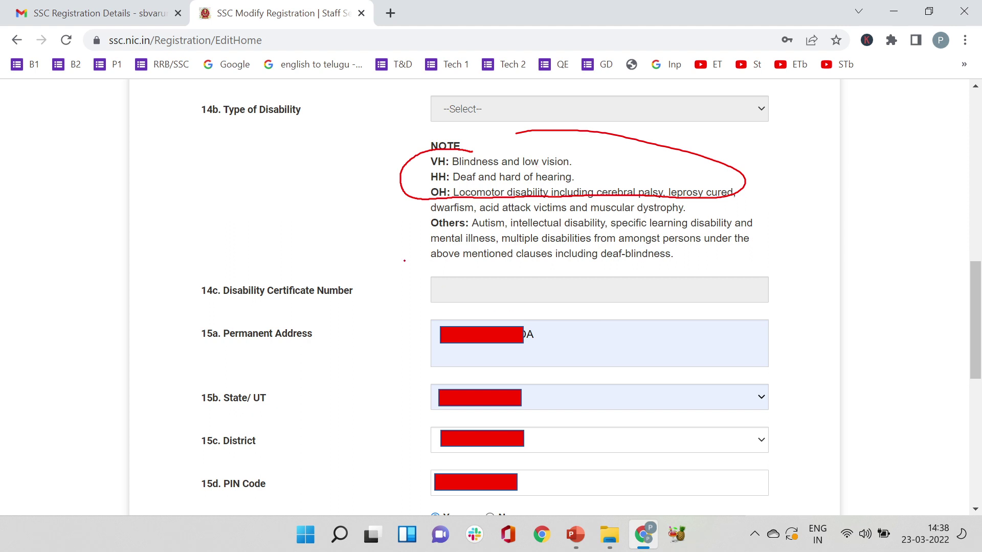
mouse_move(405, 228)
left_mouse_down()
mouse_move(391, 257)
mouse_move(414, 291)
left_mouse_up()
mouse_move(398, 295)
left_mouse_down()
mouse_move(411, 298)
mouse_move(418, 280)
left_mouse_up()
mouse_move(281, 307)
left_mouse_down()
mouse_move(291, 307)
mouse_move(271, 311)
mouse_move(323, 305)
left_mouse_up()
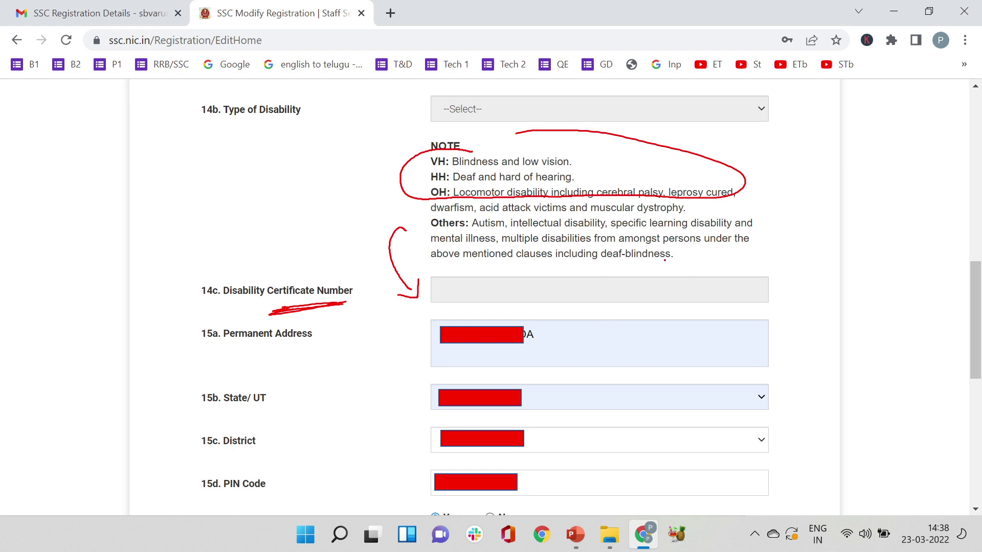
- Draw a frame around the Permanent Address field, tick it, and point curved arrows at it
mouse_move(770, 315)
left_mouse_down()
mouse_move(421, 310)
mouse_move(432, 387)
mouse_move(798, 378)
mouse_move(781, 386)
left_mouse_up()
left_click_drag(785, 338, 851, 298)
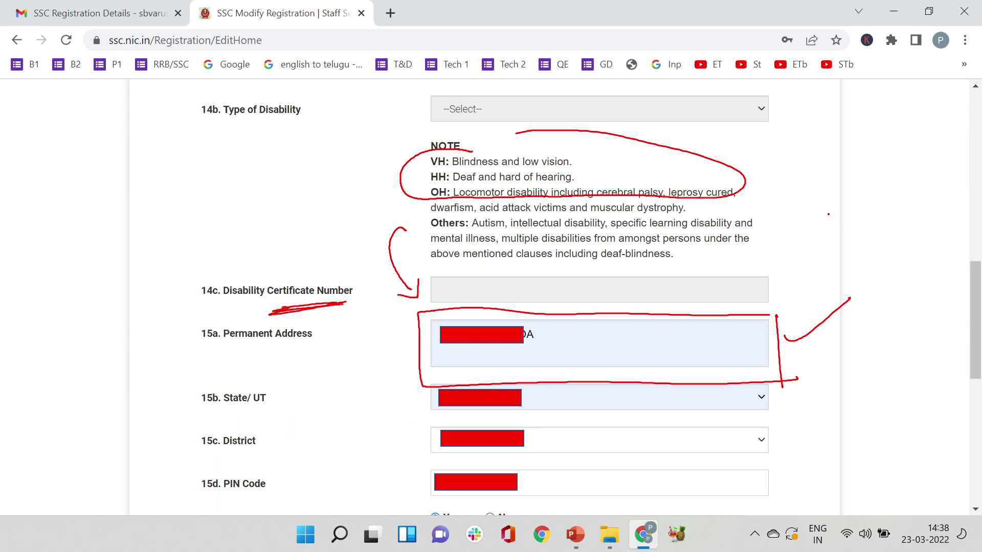
left_click_drag(802, 273, 797, 338)
left_click_drag(806, 285, 792, 345)
left_click_drag(792, 326, 818, 338)
mouse_move(802, 278)
left_mouse_down()
mouse_move(813, 328)
mouse_move(794, 350)
left_mouse_up()
left_click_drag(788, 334, 820, 348)
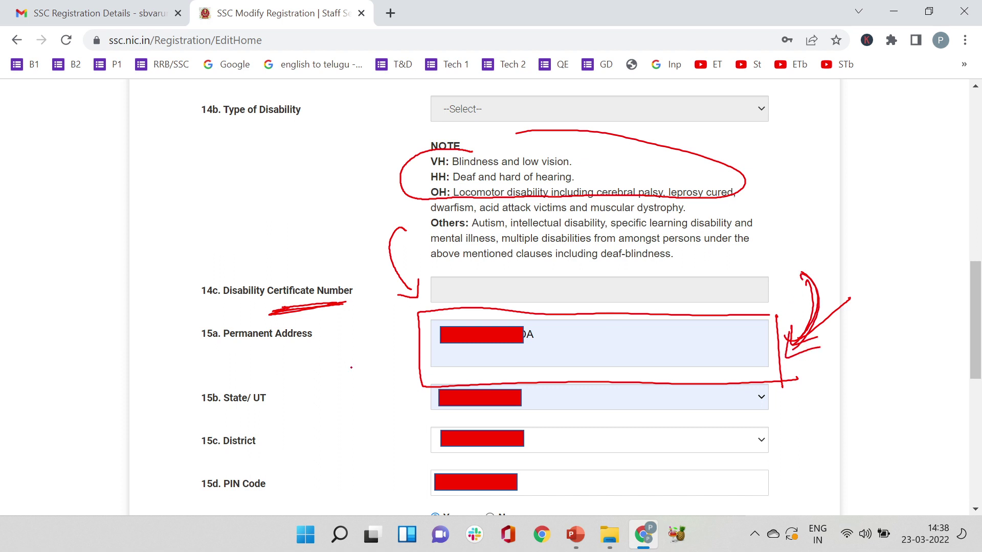
- Draw arrows pointing at the State/ UT, District and PIN Code fields of the permanent address
left_click_drag(370, 381, 410, 403)
mouse_move(388, 404)
left_mouse_down()
mouse_move(412, 407)
mouse_move(423, 488)
left_mouse_up()
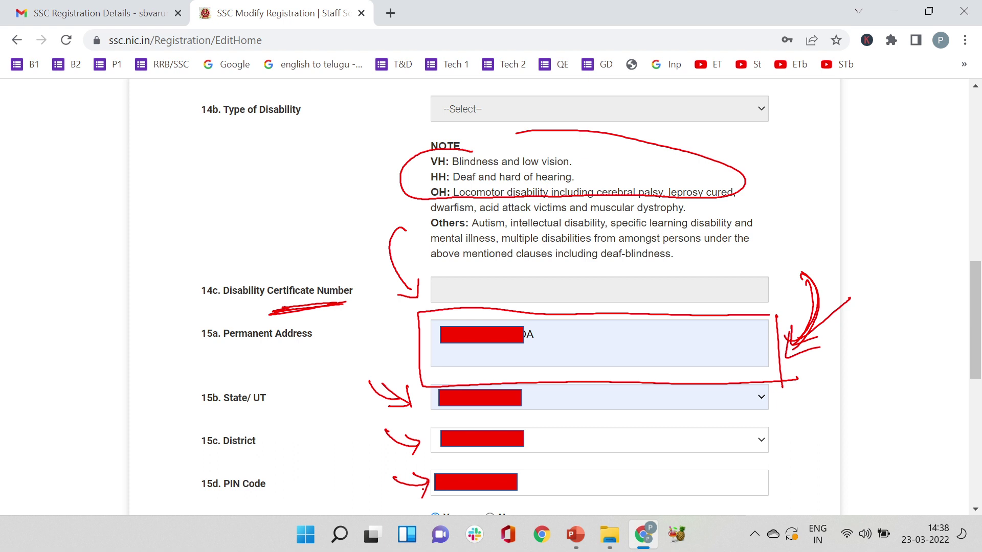
- Circle and underline the question on present and permanent address being the same, mark its Yes option, and circle No
scroll(423, 490, "down", 8)
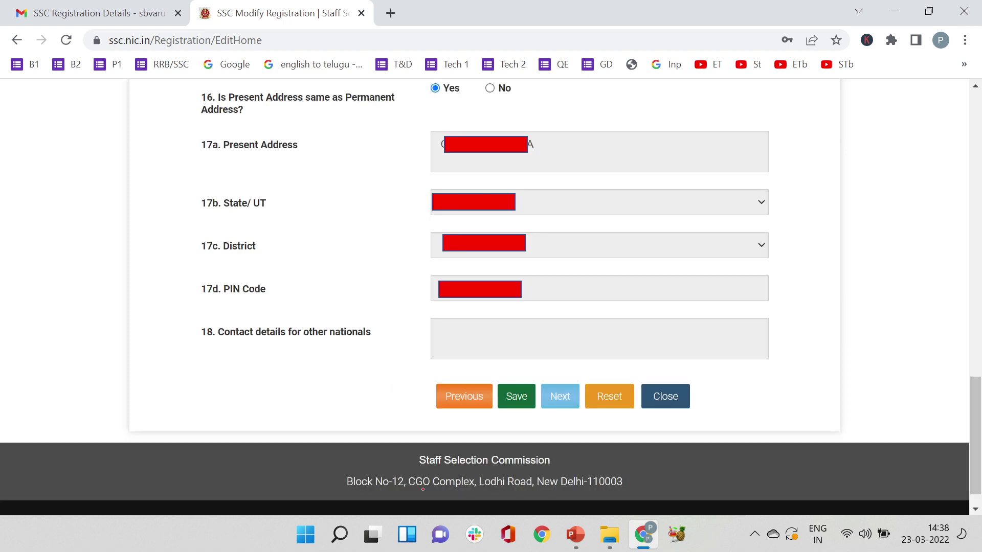
left_click_drag(257, 109, 344, 102)
left_click_drag(234, 133, 281, 126)
mouse_move(261, 93)
left_mouse_down()
mouse_move(245, 134)
mouse_move(400, 92)
mouse_move(215, 99)
left_mouse_up()
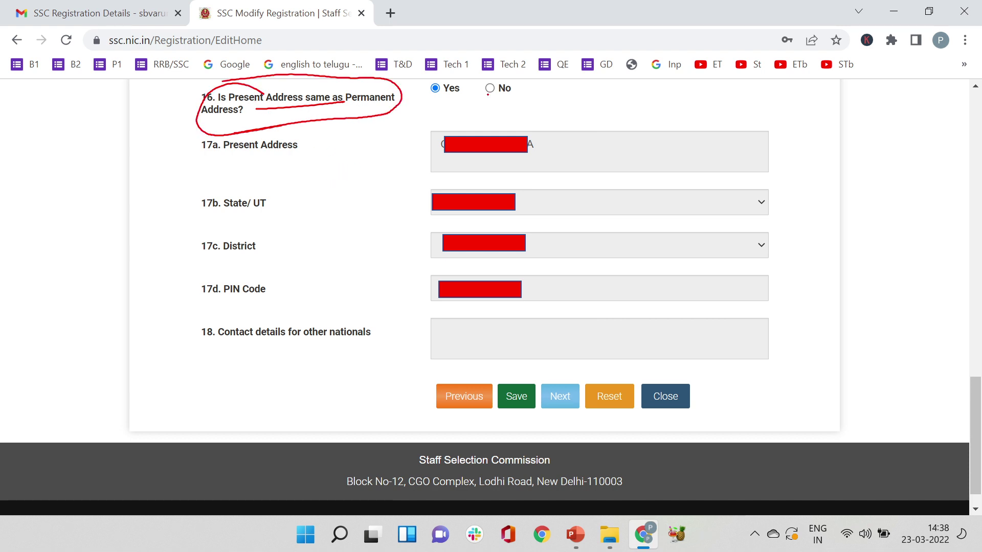
left_click_drag(433, 107, 422, 112)
left_click_drag(503, 78, 492, 99)
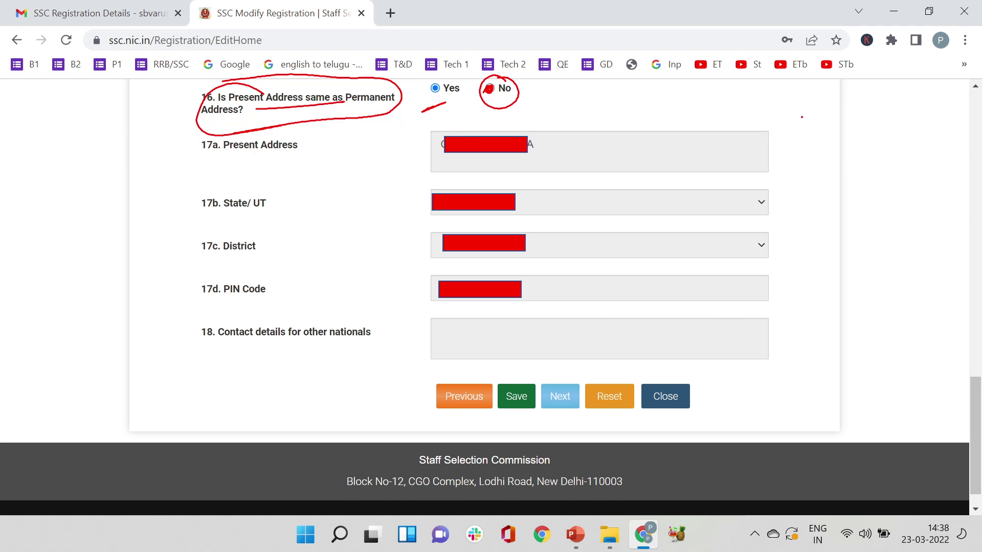
- Tick the Present Address, State/ UT, District, PIN Code and Contact details for other nationals fields
left_click_drag(553, 152, 624, 132)
left_click_drag(545, 200, 610, 179)
left_click_drag(562, 233, 629, 204)
mouse_move(546, 282)
left_mouse_down()
mouse_move(556, 287)
mouse_move(629, 247)
left_mouse_up()
left_click_drag(543, 336, 637, 295)
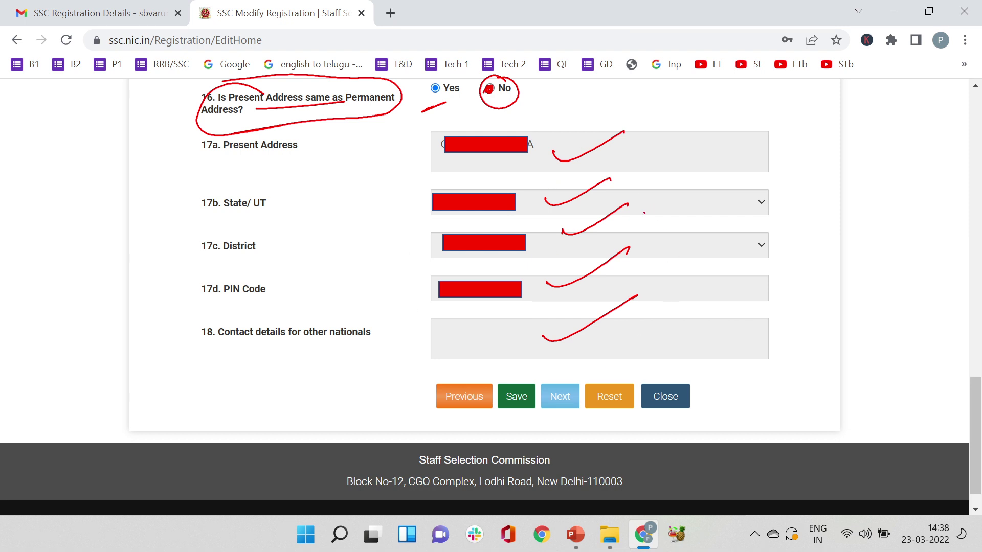
- Mark the Yes option and the contact details for other nationals, and mark the Save and Next buttons
mouse_move(450, 80)
left_mouse_down()
mouse_move(426, 95)
mouse_move(452, 96)
left_mouse_up()
mouse_move(298, 360)
left_mouse_down()
mouse_move(335, 353)
mouse_move(307, 362)
left_mouse_up()
mouse_move(512, 320)
left_mouse_down()
mouse_move(404, 330)
mouse_move(514, 377)
mouse_move(701, 376)
mouse_move(767, 311)
mouse_move(481, 320)
mouse_move(646, 346)
left_mouse_up()
left_click_drag(513, 427, 532, 419)
left_click(557, 388)
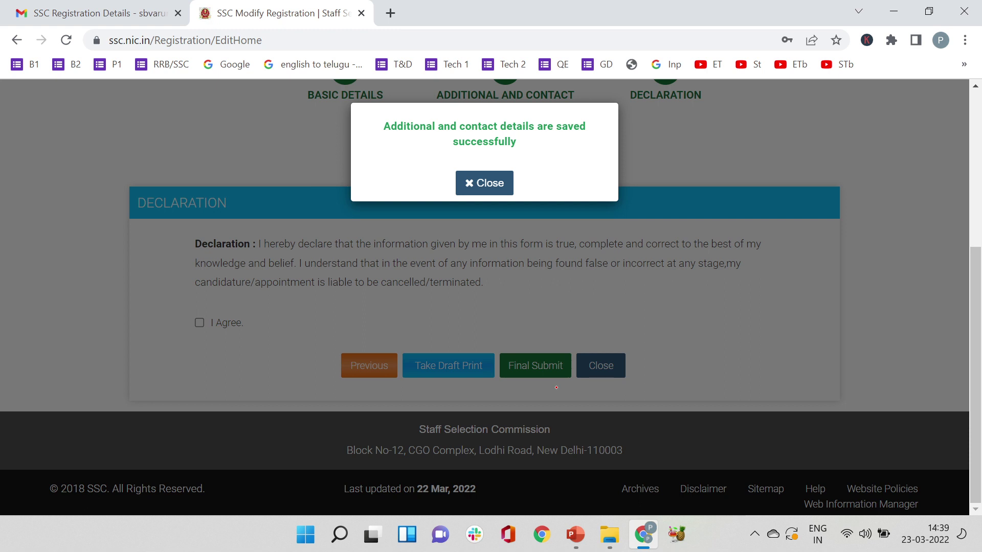
- Draw an arrow at the saved-details message, circle its Close button, and mark the I Agree checkbox
mouse_move(306, 130)
left_mouse_down()
mouse_move(337, 144)
mouse_move(331, 151)
left_mouse_up()
left_click_drag(513, 172, 517, 160)
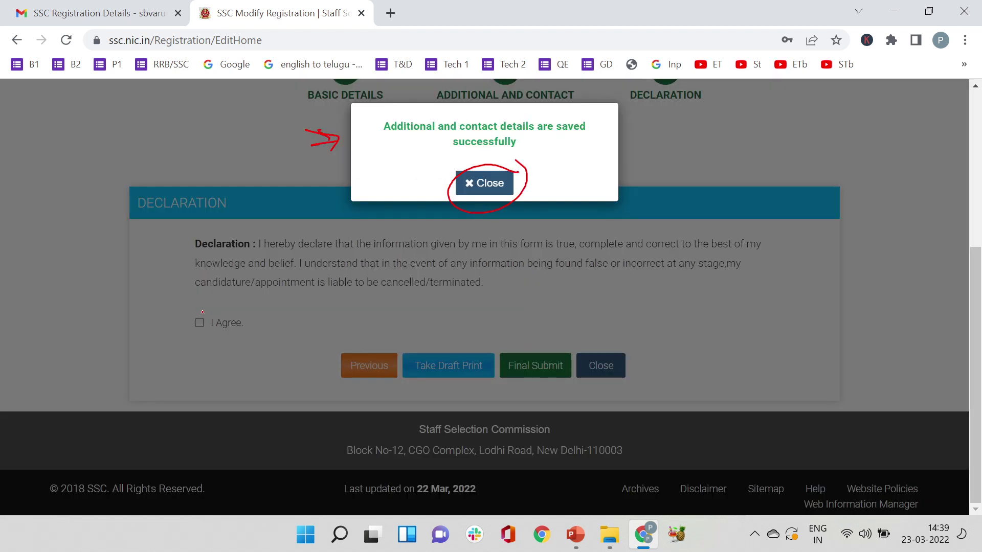
left_click_drag(203, 311, 191, 307)
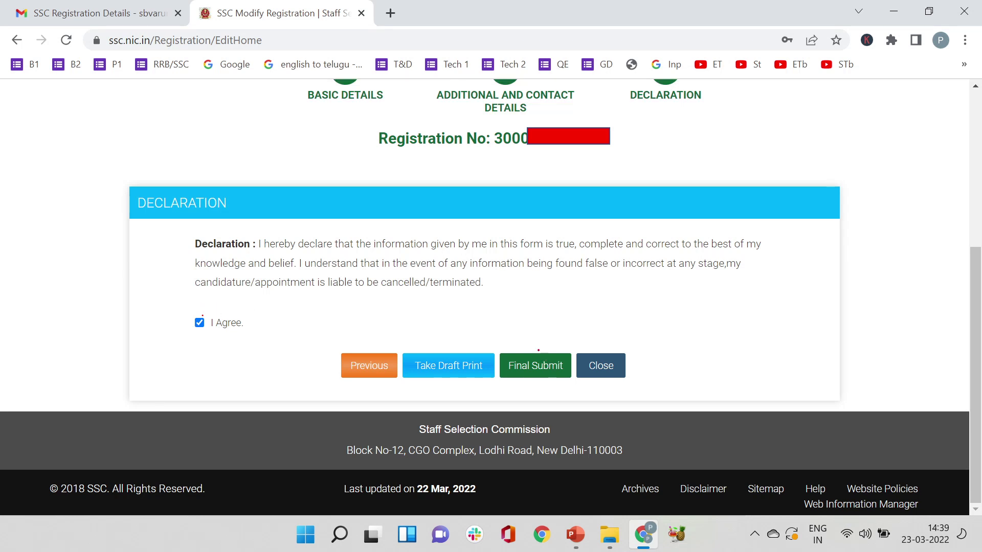
- Circle Final Submit and Take Draft Print, with an arrow pointing up at the draft print button
mouse_move(547, 345)
left_mouse_down()
mouse_move(576, 355)
mouse_move(532, 322)
left_mouse_up()
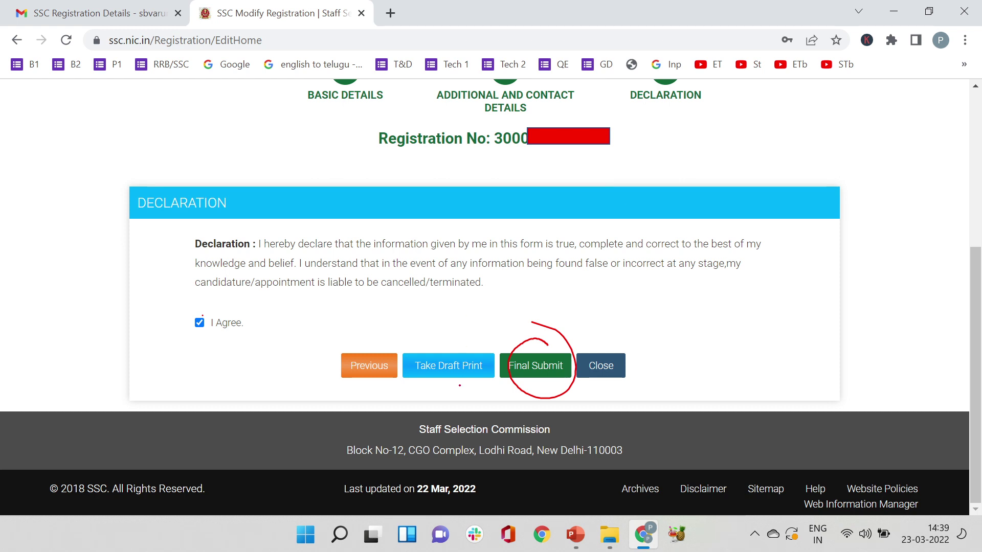
mouse_move(464, 414)
left_mouse_down()
mouse_move(461, 379)
mouse_move(479, 394)
left_mouse_up()
mouse_move(458, 337)
left_mouse_down()
mouse_move(414, 353)
mouse_move(445, 333)
left_mouse_up()
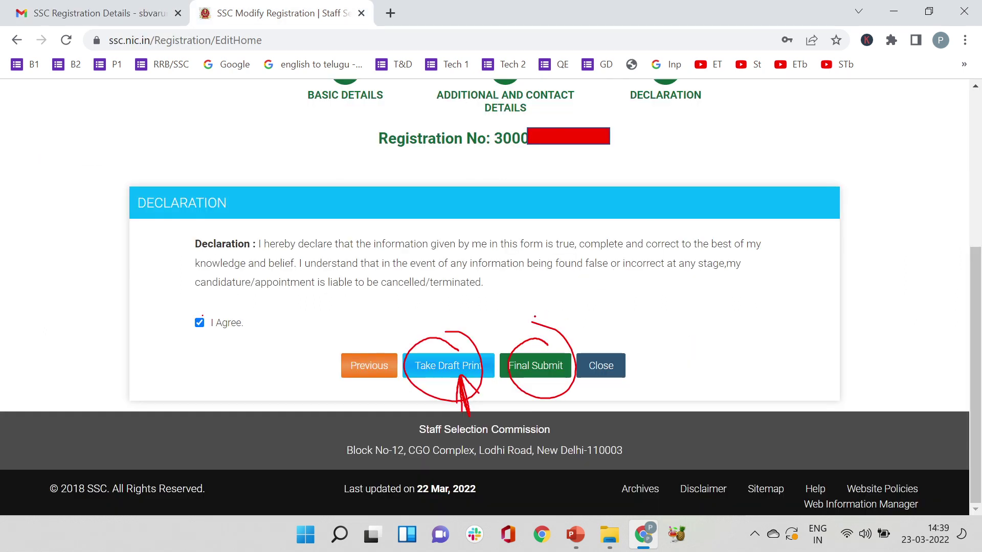
mouse_move(536, 313)
left_mouse_down()
mouse_move(538, 340)
mouse_move(548, 342)
left_mouse_up()
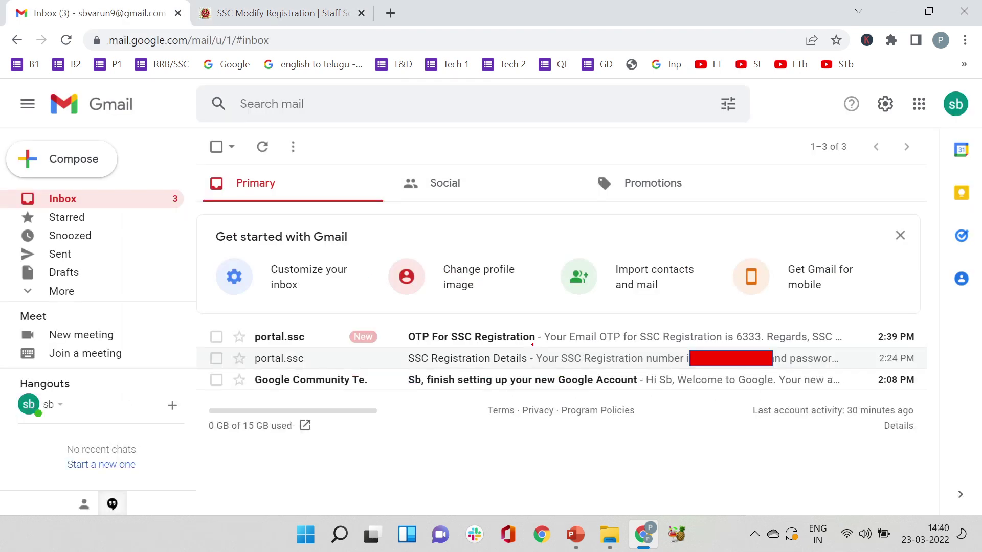
- Point arrows at the OTP For SSC Registration email and circle the code in its preview
left_click_drag(210, 309, 233, 333)
mouse_move(743, 326)
left_mouse_down()
mouse_move(780, 346)
mouse_move(698, 338)
left_mouse_up()
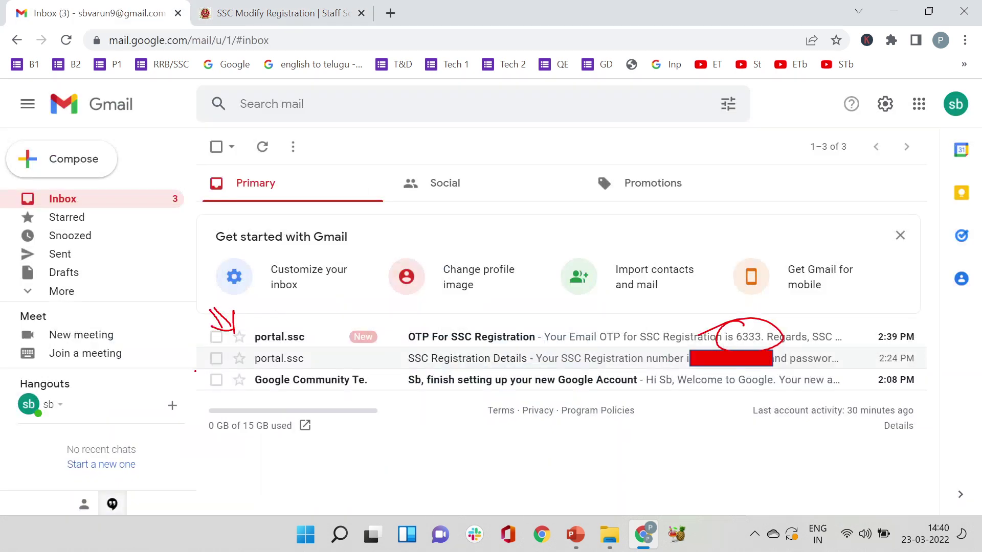
mouse_move(195, 376)
left_mouse_down()
mouse_move(218, 360)
mouse_move(219, 372)
left_mouse_up()
left_click_drag(195, 333, 216, 339)
left_click_drag(200, 325, 215, 349)
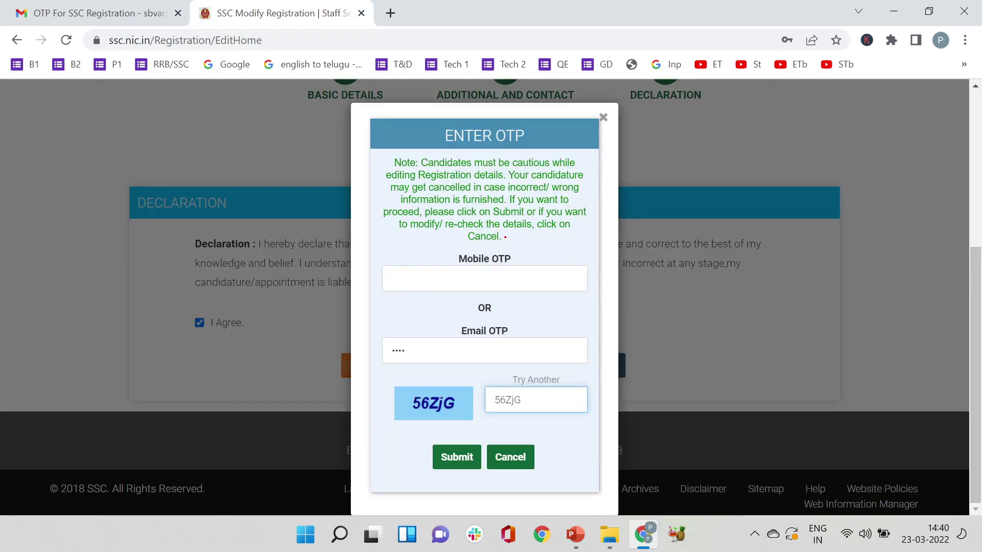
- Tick the ENTER OTP note, then circle the Mobile OTP and Email OTP fields and point arrows at them
left_click_drag(673, 206, 728, 176)
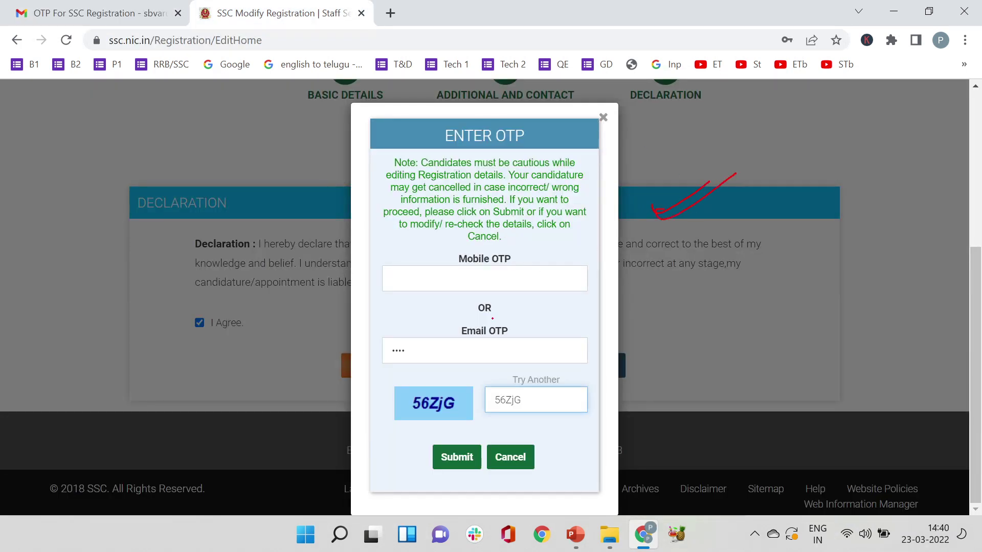
mouse_move(510, 323)
left_mouse_down()
mouse_move(392, 329)
mouse_move(455, 369)
mouse_move(590, 352)
mouse_move(461, 329)
left_mouse_up()
mouse_move(491, 240)
left_mouse_down()
mouse_move(440, 250)
mouse_move(428, 299)
mouse_move(572, 297)
mouse_move(424, 250)
mouse_move(416, 270)
mouse_move(420, 262)
left_mouse_up()
left_click_drag(402, 271, 424, 276)
left_click_drag(397, 241, 422, 275)
left_click_drag(403, 270, 424, 278)
left_click_drag(356, 381, 404, 356)
left_click_drag(378, 381, 408, 358)
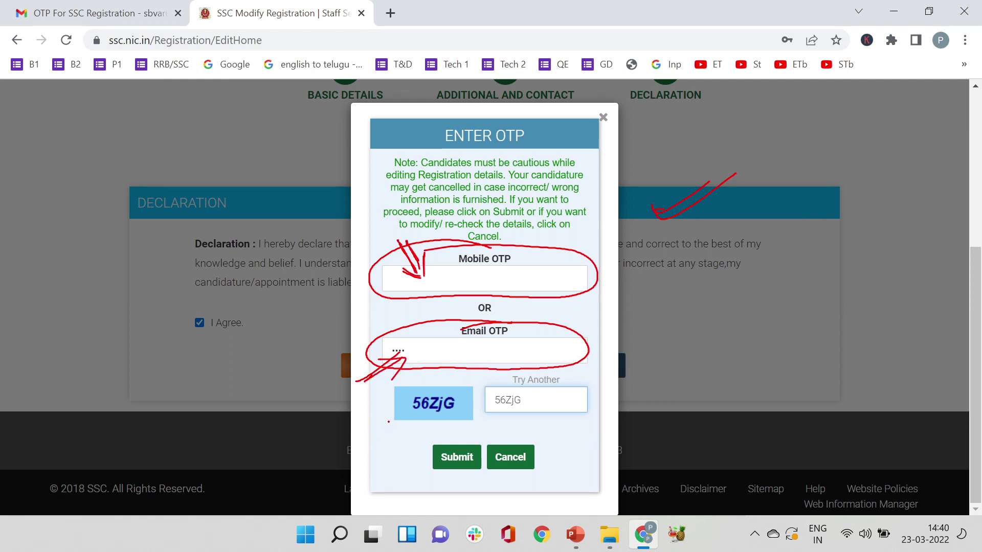
- Draw a curved arrow from the captcha image to its entry field, circle Submit, and advance to the registration success page
mouse_move(454, 381)
left_mouse_down()
mouse_move(486, 366)
mouse_move(500, 391)
left_mouse_up()
mouse_move(458, 435)
left_mouse_down()
mouse_move(471, 485)
mouse_move(420, 414)
left_mouse_up()
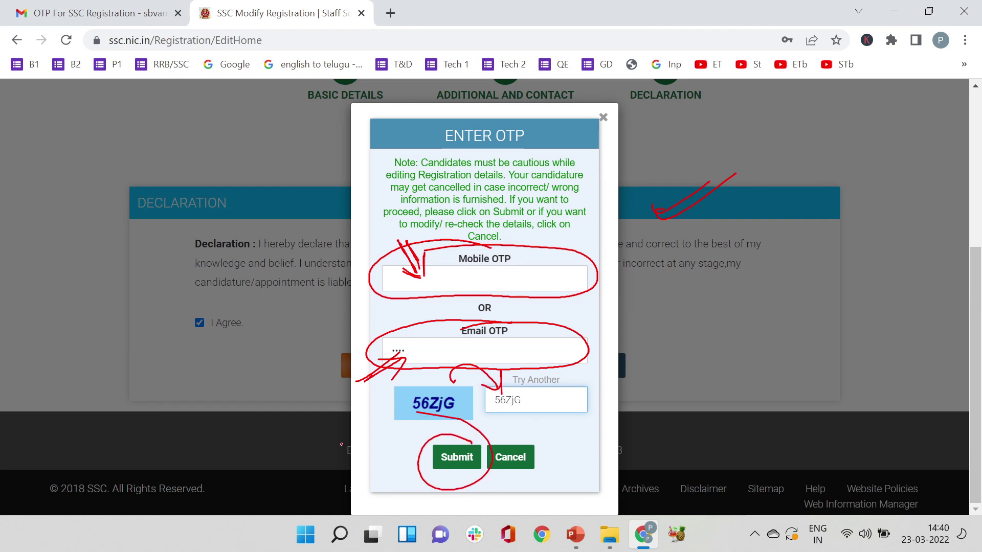
key("Right")
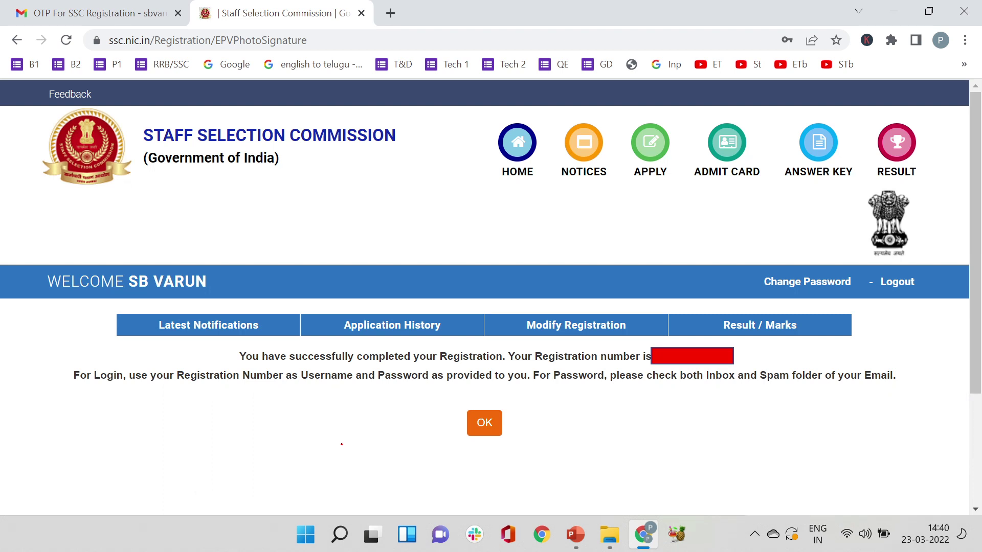
- Underline the registration success message, number and login instructions, and point an arrow at OK
left_click_drag(306, 368, 499, 365)
mouse_move(620, 340)
left_mouse_down()
mouse_move(537, 331)
mouse_move(456, 359)
mouse_move(557, 343)
left_mouse_up()
left_click_drag(655, 373, 747, 364)
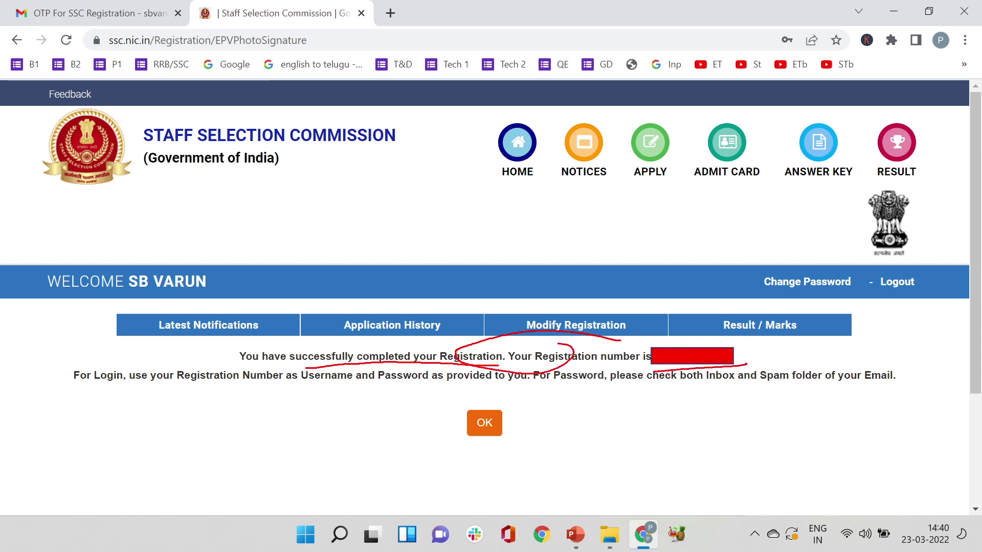
left_click_drag(275, 405, 673, 403)
mouse_move(492, 475)
left_mouse_down()
mouse_move(490, 440)
mouse_move(494, 473)
mouse_move(501, 450)
left_mouse_up()
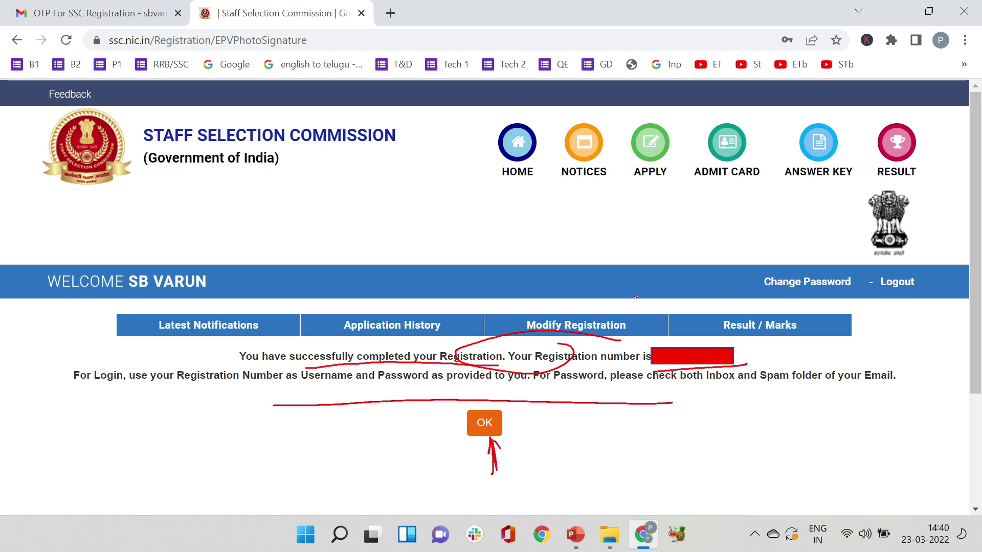
- Circle APPLY in the site header and handwrite "Reg" inside a frame beneath the Staff Selection Commission title
mouse_move(667, 108)
left_mouse_down()
mouse_move(620, 123)
mouse_move(696, 153)
left_mouse_up()
mouse_move(293, 204)
left_mouse_down()
mouse_move(307, 230)
mouse_move(336, 231)
left_mouse_up()
mouse_move(335, 180)
left_mouse_down()
mouse_move(312, 185)
mouse_move(362, 225)
left_mouse_up()
left_click(359, 215)
left_click_drag(340, 180, 371, 248)
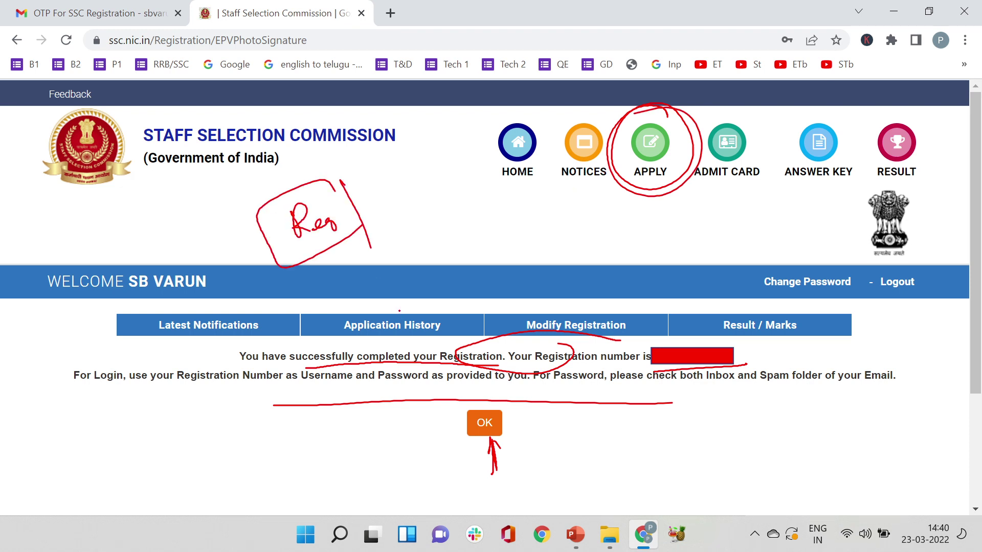
- Handwrite "MTS" inside a frame beside the "Reg" note
left_click_drag(432, 225, 471, 201)
mouse_move(463, 204)
left_mouse_down()
mouse_move(465, 223)
mouse_move(477, 218)
left_mouse_up()
mouse_move(485, 179)
left_mouse_down()
mouse_move(468, 180)
mouse_move(508, 223)
left_mouse_up()
left_click(507, 233)
left_click_drag(503, 182, 508, 234)
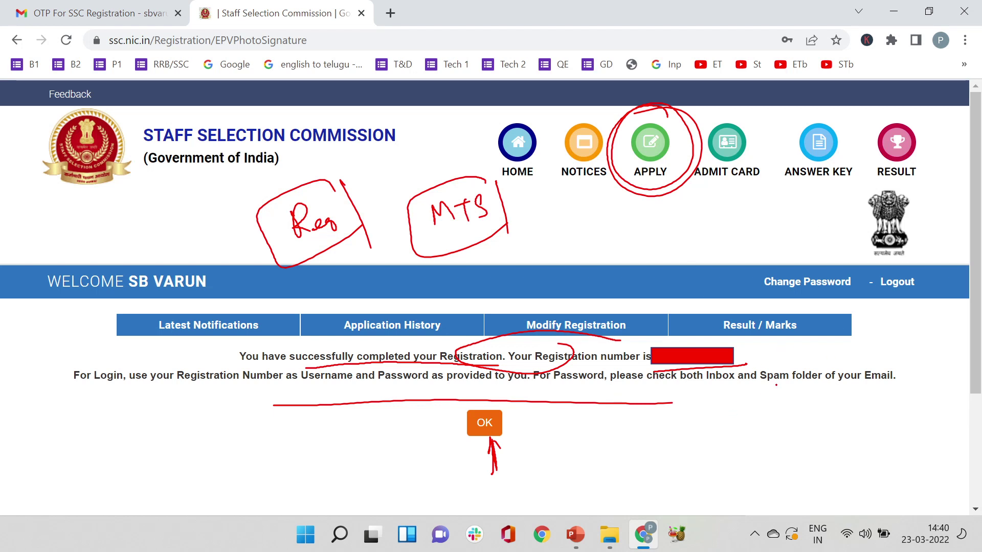
- Underline and circle Inbox, circle Spam folder repeatedly in the login instructions, and mark APPLY again
mouse_move(703, 392)
left_mouse_down()
mouse_move(737, 389)
mouse_move(716, 391)
left_mouse_up()
mouse_move(780, 372)
left_mouse_down()
mouse_move(752, 378)
mouse_move(813, 358)
mouse_move(798, 398)
mouse_move(772, 358)
mouse_move(782, 390)
left_mouse_up()
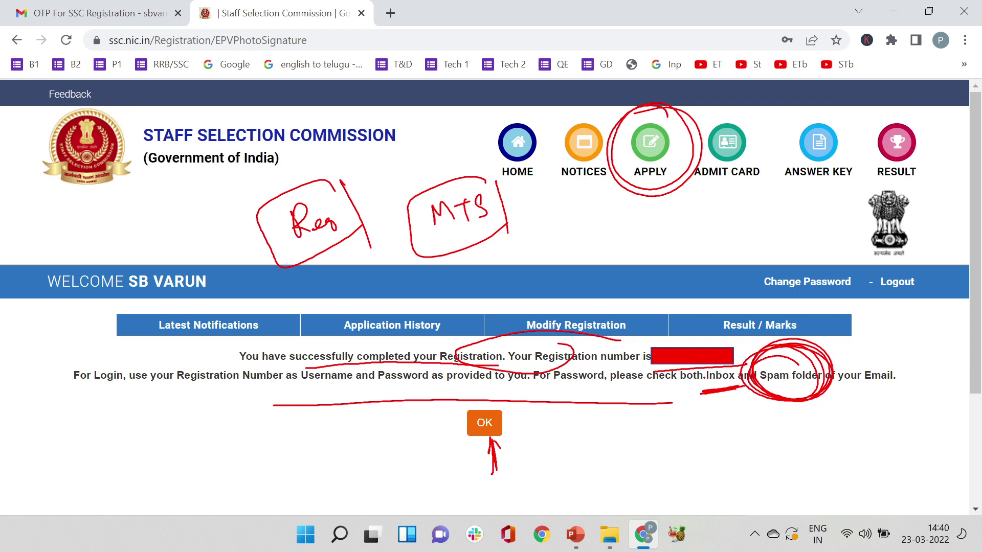
mouse_move(745, 364)
left_mouse_down()
mouse_move(739, 348)
mouse_move(771, 340)
left_mouse_up()
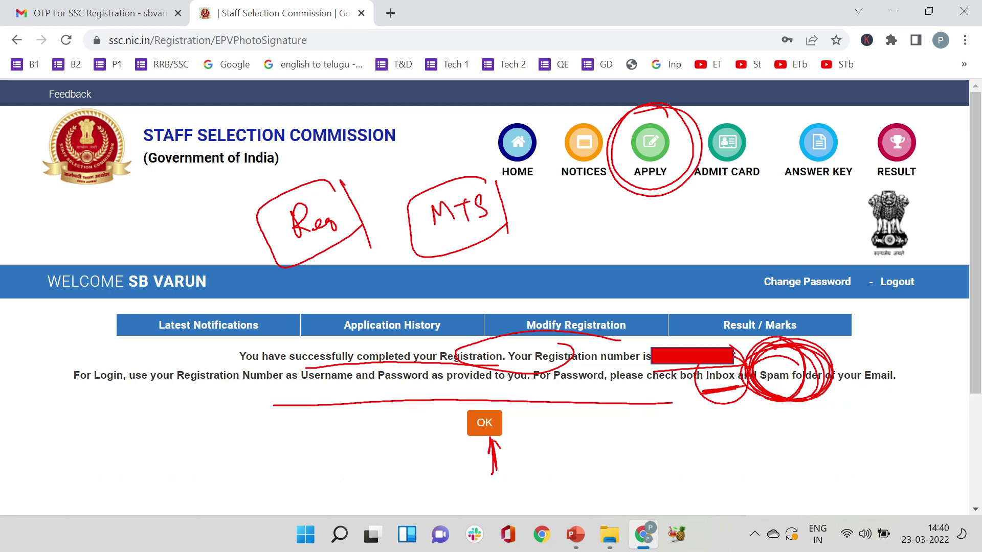
mouse_move(658, 110)
left_mouse_down()
mouse_move(673, 191)
mouse_move(661, 108)
left_mouse_up()
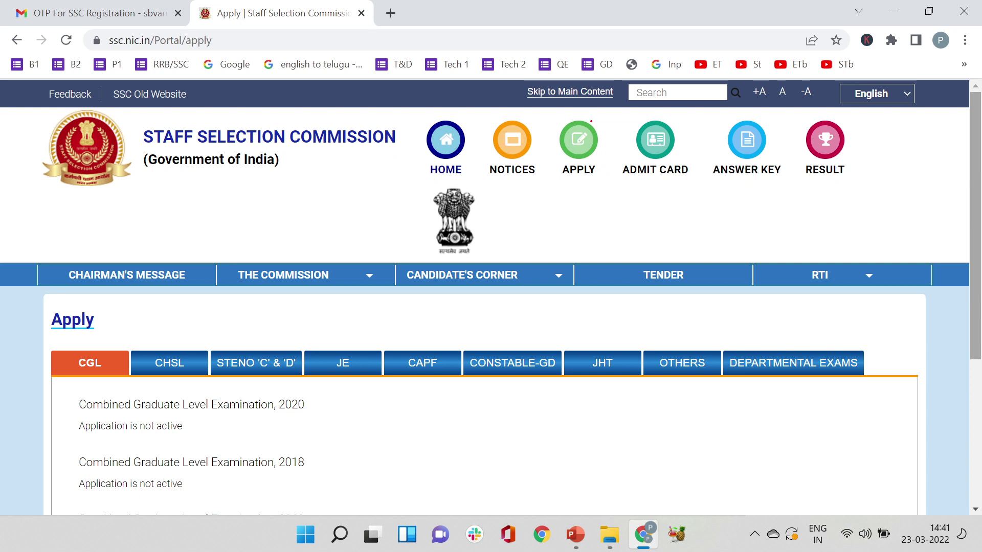
- Draw an arrow above the Apply heading and another pointing down at the OTHERS exam category
mouse_move(132, 188)
left_mouse_down()
mouse_move(158, 225)
mouse_move(169, 223)
left_mouse_up()
mouse_move(145, 220)
left_mouse_down()
mouse_move(174, 228)
mouse_move(170, 205)
left_mouse_up()
left_click_drag(661, 321, 679, 353)
left_click_drag(667, 314, 680, 352)
mouse_move(654, 345)
left_mouse_down()
mouse_move(680, 355)
mouse_move(679, 367)
left_mouse_up()
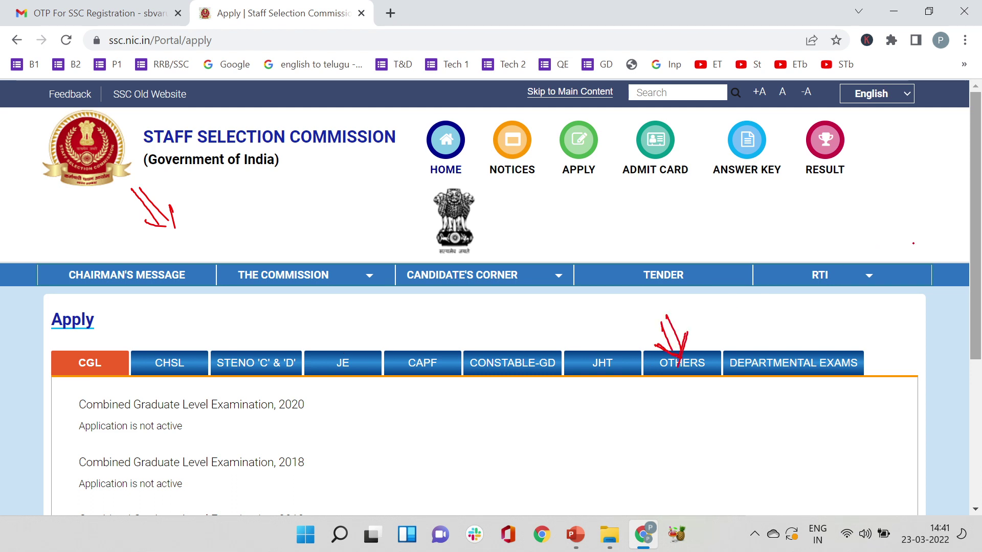
- Draw a downward arrow beside the OTHERS list, underline the Multi Tasking and Havaldar Examination, 2021 entry, and mark its Apply link
left_click_drag(975, 171, 941, 452)
mouse_move(923, 434)
left_mouse_down()
mouse_move(938, 451)
mouse_move(931, 467)
left_mouse_up()
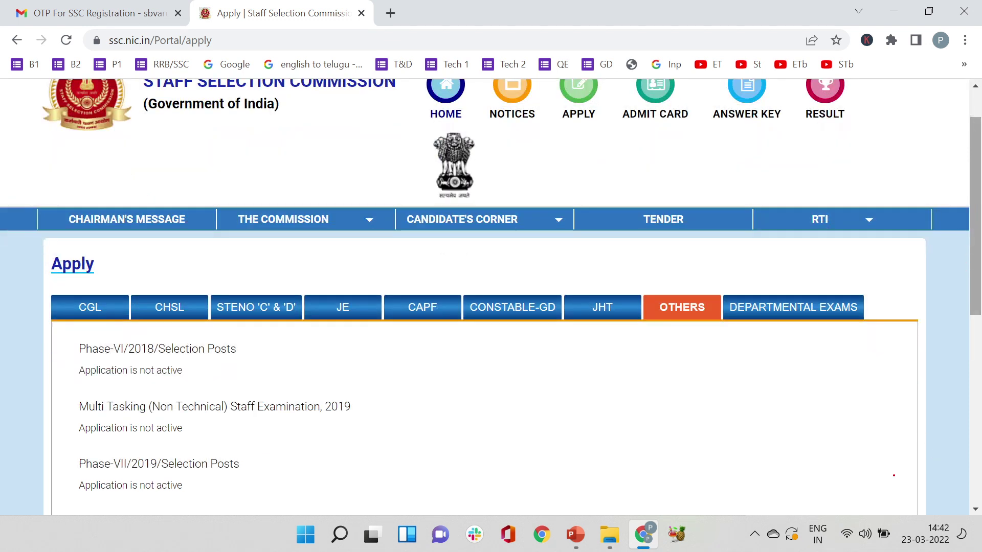
scroll(894, 475, "down", 7)
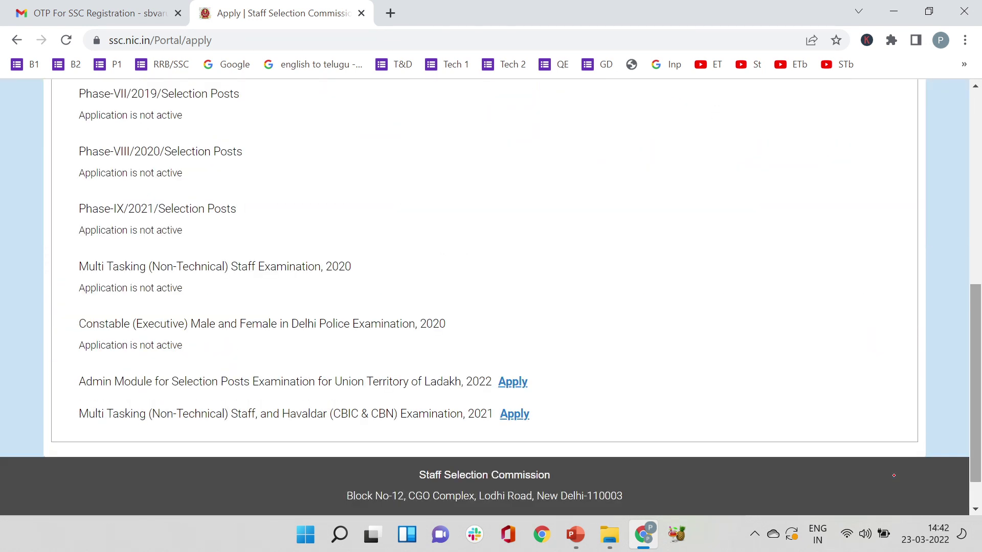
left_click_drag(165, 430, 392, 427)
mouse_move(530, 400)
left_mouse_down()
mouse_move(521, 402)
mouse_move(537, 434)
mouse_move(470, 425)
mouse_move(530, 413)
mouse_move(593, 344)
left_mouse_up()
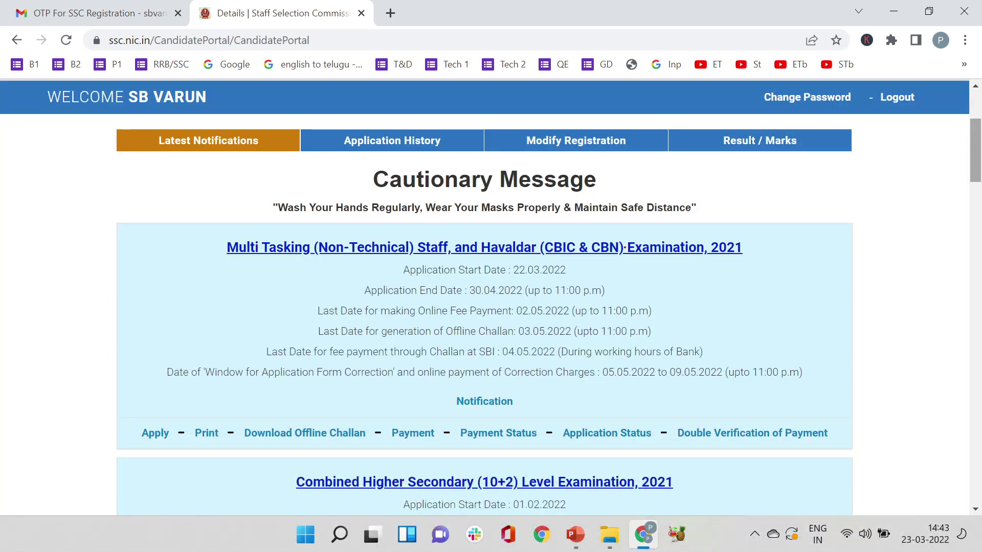
- Draw an arrow at the Multi Tasking and Havaldar Examination, 2021 notice and a brace alongside its dates
left_click_drag(65, 185, 88, 214)
mouse_move(75, 179)
left_mouse_down()
mouse_move(101, 206)
mouse_move(93, 207)
left_mouse_up()
left_click_drag(100, 180, 107, 210)
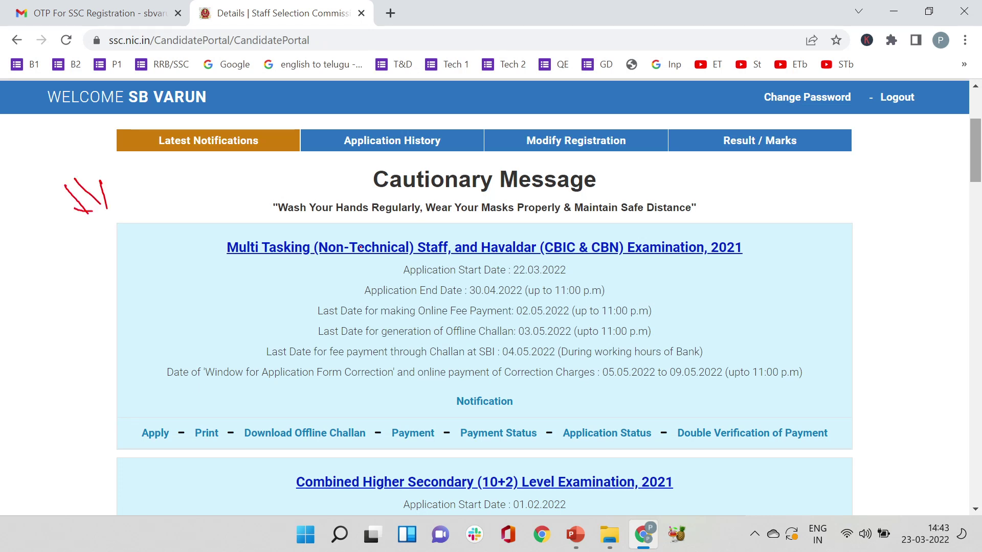
mouse_move(765, 230)
left_mouse_down()
mouse_move(778, 233)
mouse_move(834, 361)
mouse_move(818, 379)
left_mouse_up()
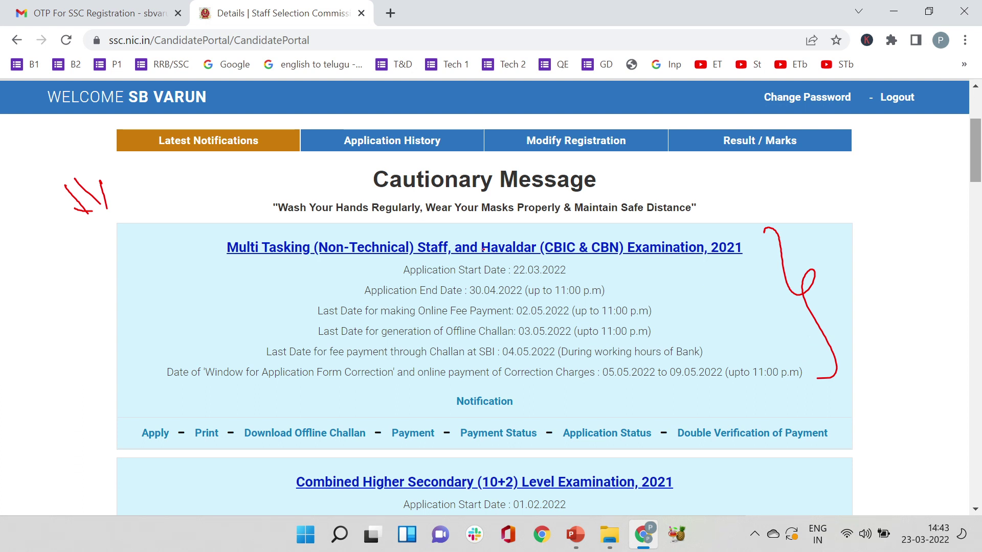
- Underline the application end, online fee payment, offline challan and SBI payment dates, and circle the notice's Apply link
left_click_drag(443, 302, 522, 295)
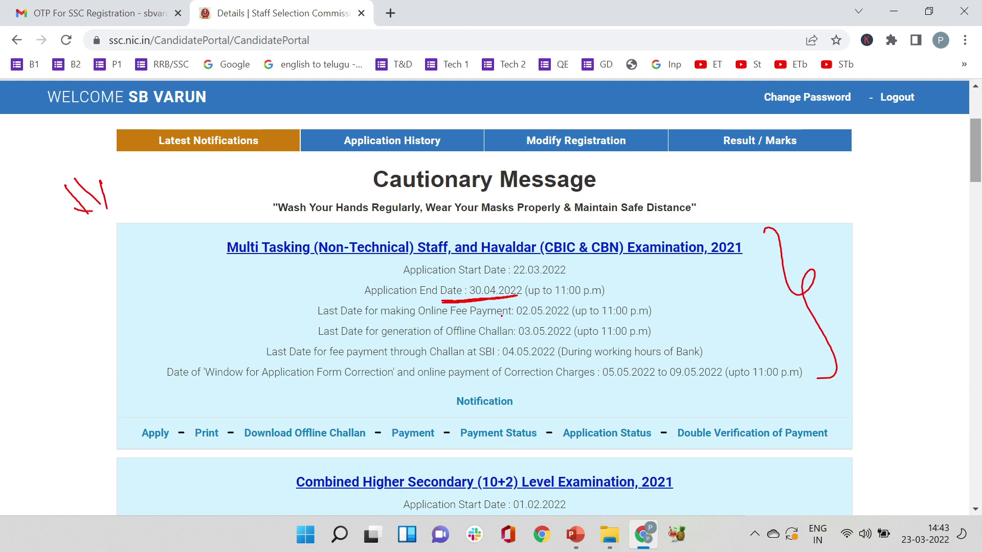
left_click_drag(446, 320, 553, 317)
left_click_drag(478, 339, 571, 341)
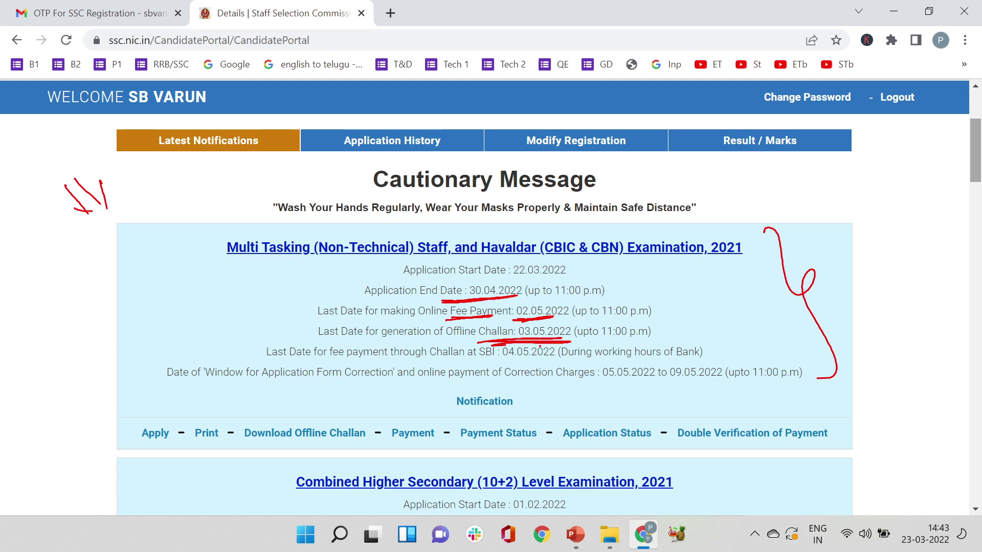
left_click_drag(505, 362, 552, 360)
mouse_move(155, 421)
left_mouse_down()
mouse_move(137, 419)
mouse_move(162, 415)
left_mouse_up()
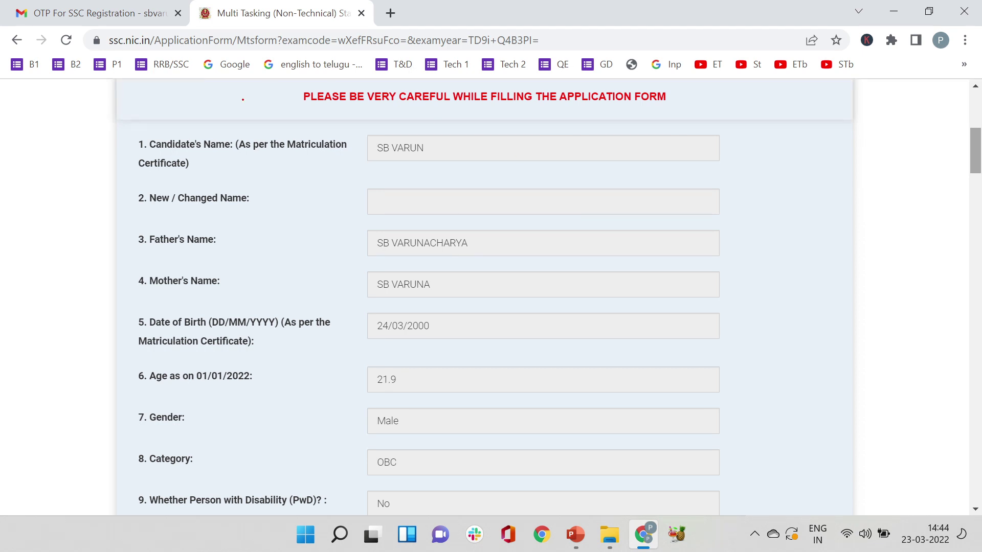
- Draw a long double-lined downward arrow alongside the prefilled candidate details of the application form
left_click_drag(824, 105, 851, 383)
left_click_drag(836, 124, 864, 399)
left_click_drag(880, 372, 848, 417)
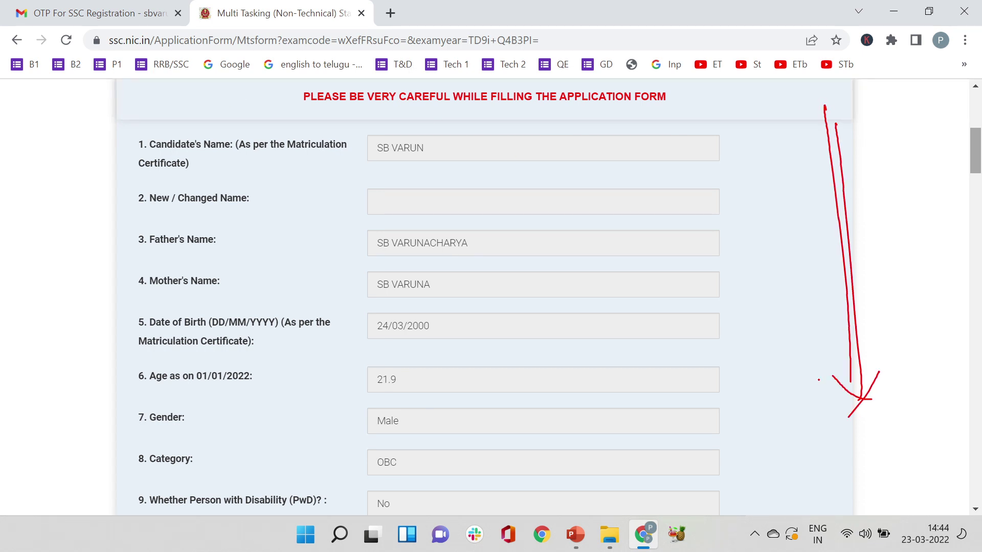
- Underline Preference of Examination Centres and circle the Center 1, Center 2 and Center 3 fields
scroll(819, 380, "down", 8)
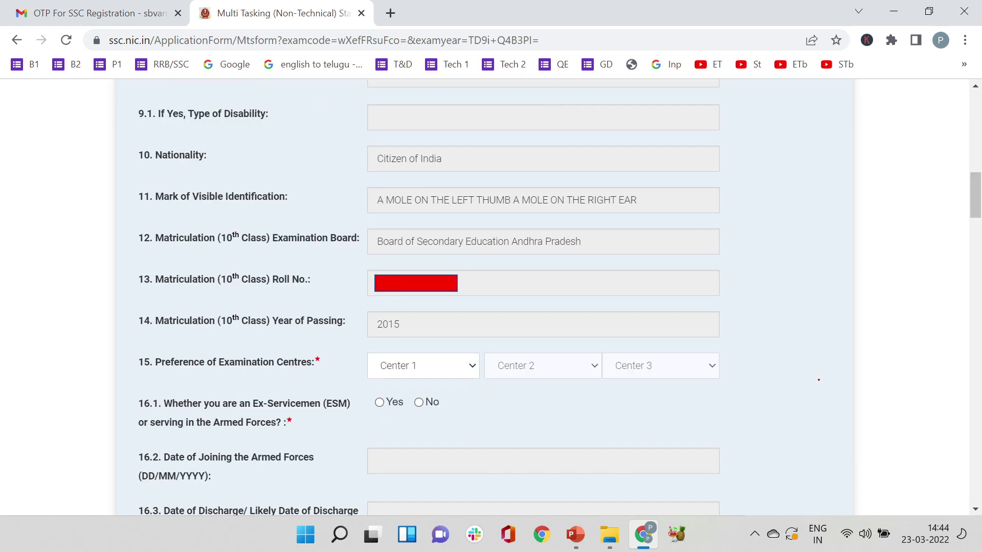
left_click_drag(209, 388, 293, 374)
mouse_move(432, 352)
left_mouse_down()
mouse_move(358, 376)
mouse_move(469, 366)
left_mouse_up()
left_click_drag(442, 347, 455, 353)
left_click_drag(514, 340, 527, 340)
mouse_move(641, 341)
left_mouse_down()
mouse_move(664, 397)
mouse_move(651, 344)
left_mouse_up()
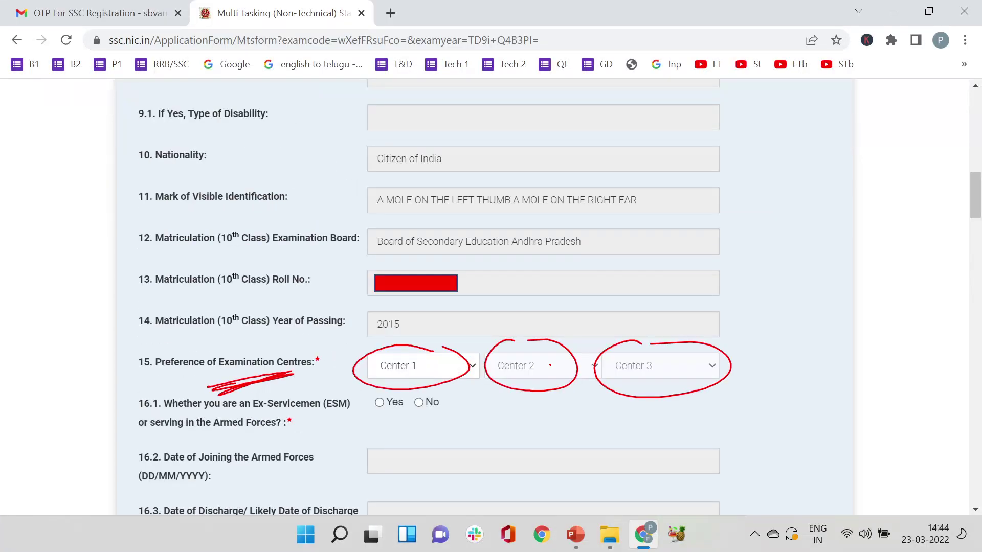
- Handwrite a circled "SR" beneath the centre preferences and point an arrow at Center 1
mouse_move(474, 394)
left_mouse_down()
mouse_move(465, 410)
mouse_move(478, 408)
left_mouse_up()
mouse_move(476, 394)
left_mouse_down()
mouse_move(487, 407)
mouse_move(467, 414)
mouse_move(494, 410)
left_mouse_up()
left_click_drag(463, 383, 491, 382)
left_click_drag(440, 331, 447, 352)
left_click_drag(445, 329, 449, 353)
left_click_drag(437, 350, 455, 357)
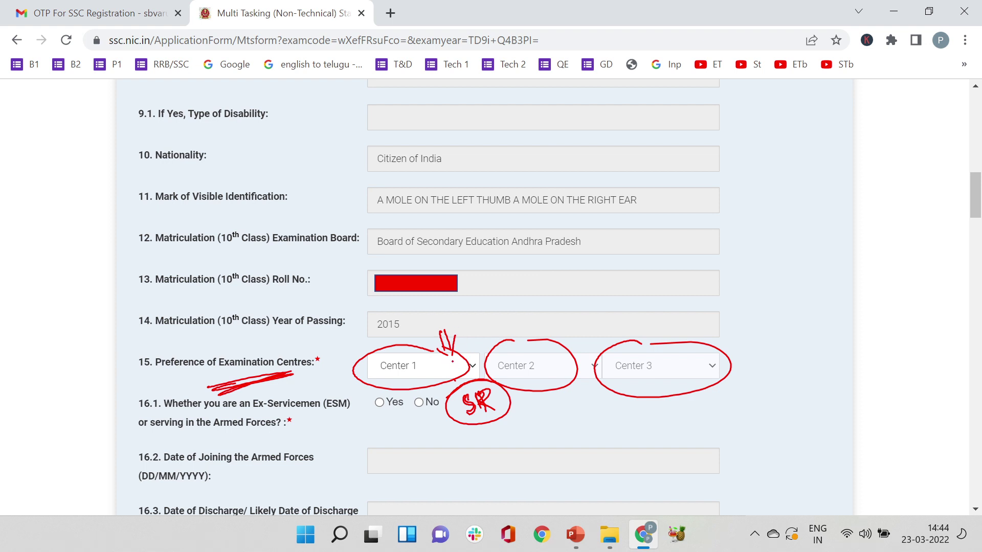
- Tick Center 1 and draw curved arrows leading to Center 2 and Center 3
left_click_drag(464, 352, 516, 306)
left_click_drag(514, 340, 553, 348)
mouse_move(558, 334)
left_mouse_down()
mouse_move(552, 356)
mouse_move(644, 356)
mouse_move(649, 336)
left_mouse_up()
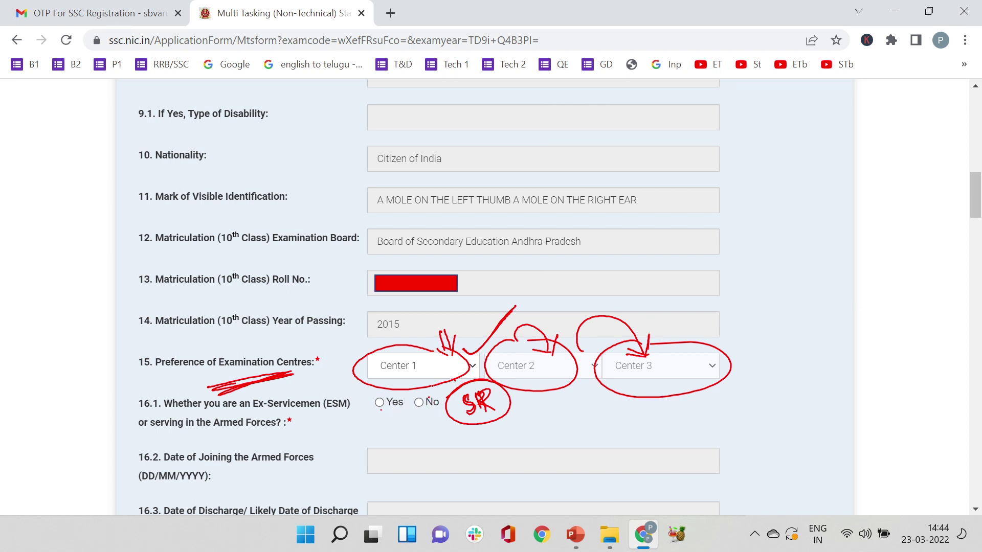
- Draw curved arrows from the ex-servicemen question to the armed forces joining date and discharge date fields
left_click_drag(369, 413, 371, 448)
left_click_drag(354, 446, 371, 432)
mouse_move(361, 466)
left_mouse_down()
mouse_move(353, 484)
mouse_move(366, 500)
left_mouse_up()
left_click_drag(349, 496, 365, 489)
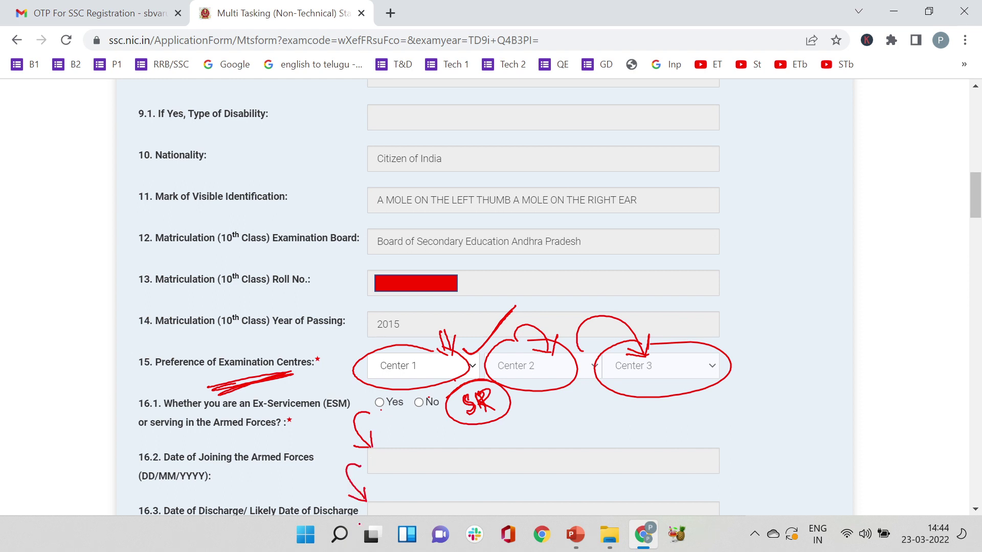
- Mark the armed forces service questions, including the length of service field, in red ink
left_click_drag(230, 475, 297, 468)
mouse_move(199, 494)
left_mouse_down()
mouse_move(176, 518)
mouse_move(257, 513)
mouse_move(185, 503)
left_mouse_up()
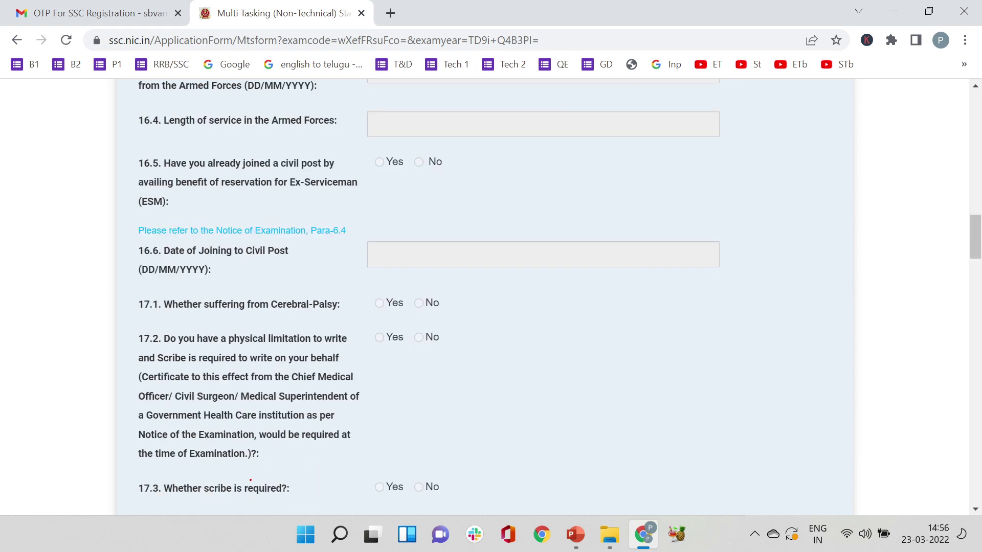
left_click_drag(403, 134, 560, 128)
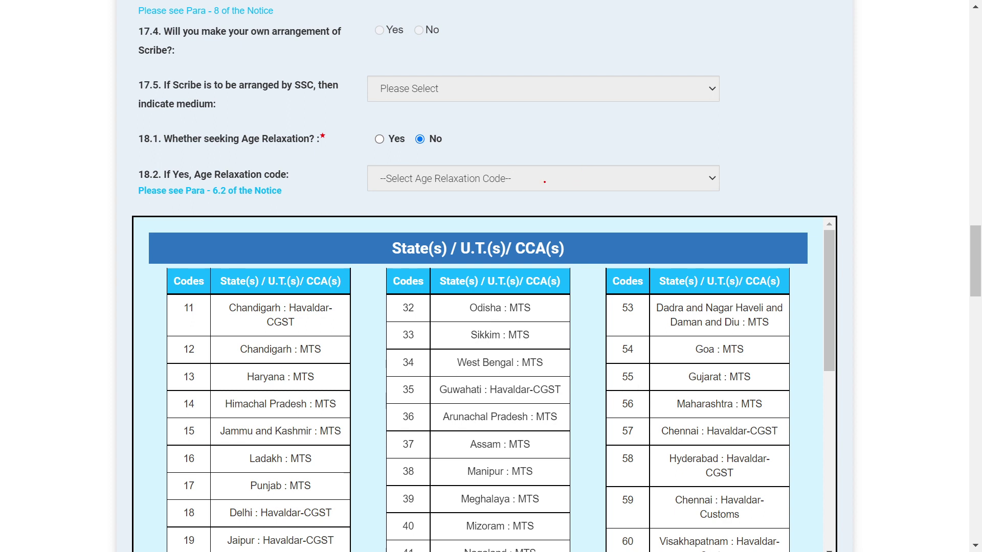
- Underline the age relaxation question 18.1 twice and handwrite a boxed "PWD" beside it
mouse_move(260, 156)
left_mouse_down()
mouse_move(333, 146)
mouse_move(260, 162)
left_mouse_up()
mouse_move(750, 126)
left_mouse_down()
mouse_move(753, 145)
mouse_move(754, 134)
left_mouse_up()
left_click_drag(763, 128, 778, 135)
left_click_drag(748, 166, 801, 144)
mouse_move(722, 132)
left_mouse_down()
mouse_move(733, 149)
mouse_move(771, 157)
left_mouse_up()
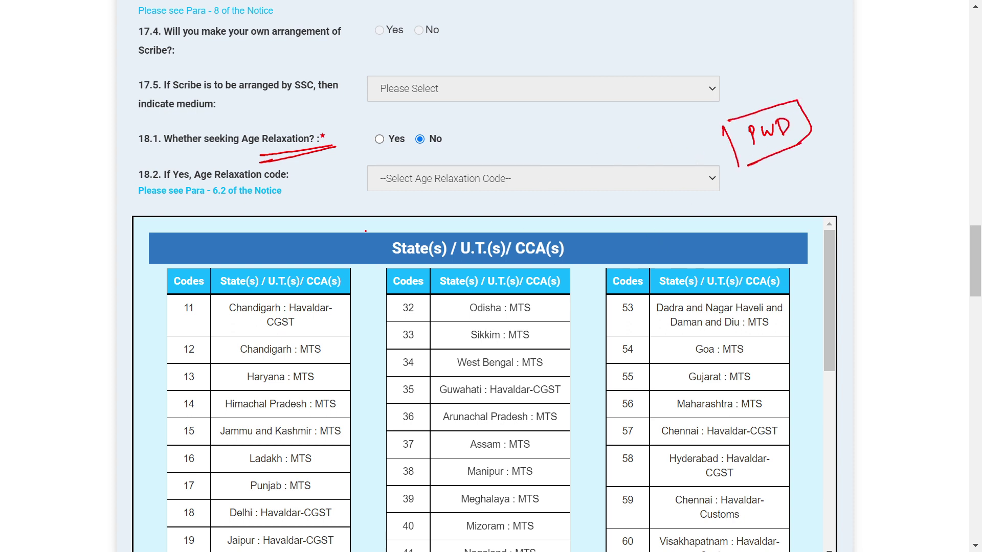
- Circle the age relaxation answers and the 18.2 code label, and handwrite a circled "OBC PWD" with an arrow beside the code field
mouse_move(443, 126)
left_mouse_down()
mouse_move(353, 123)
mouse_move(408, 102)
mouse_move(458, 114)
mouse_move(470, 92)
left_mouse_up()
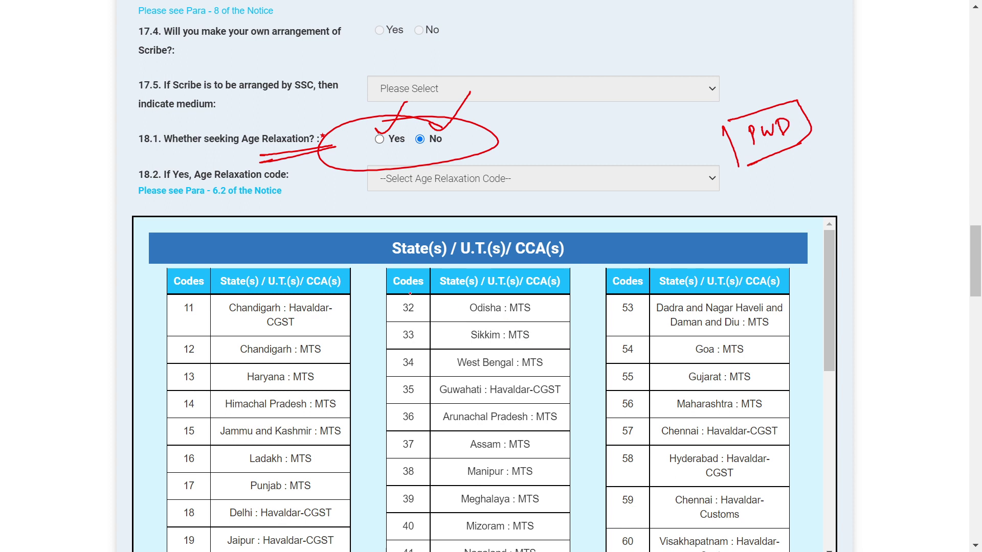
mouse_move(215, 161)
left_mouse_down()
mouse_move(166, 163)
mouse_move(264, 205)
mouse_move(199, 162)
left_mouse_up()
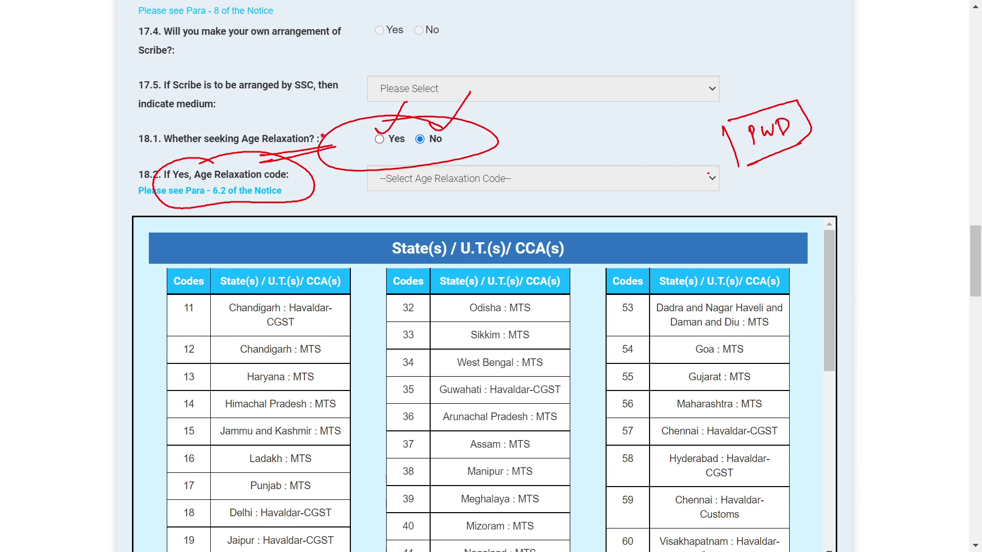
left_click_drag(712, 179, 712, 195)
mouse_move(717, 196)
left_mouse_down()
mouse_move(757, 180)
mouse_move(768, 192)
left_mouse_up()
left_click_drag(768, 174, 783, 192)
mouse_move(801, 174)
left_mouse_down()
mouse_move(802, 189)
mouse_move(767, 205)
mouse_move(790, 202)
mouse_move(792, 211)
left_mouse_up()
mouse_move(803, 169)
left_mouse_down()
mouse_move(808, 177)
mouse_move(876, 156)
mouse_move(841, 190)
mouse_move(876, 156)
left_mouse_up()
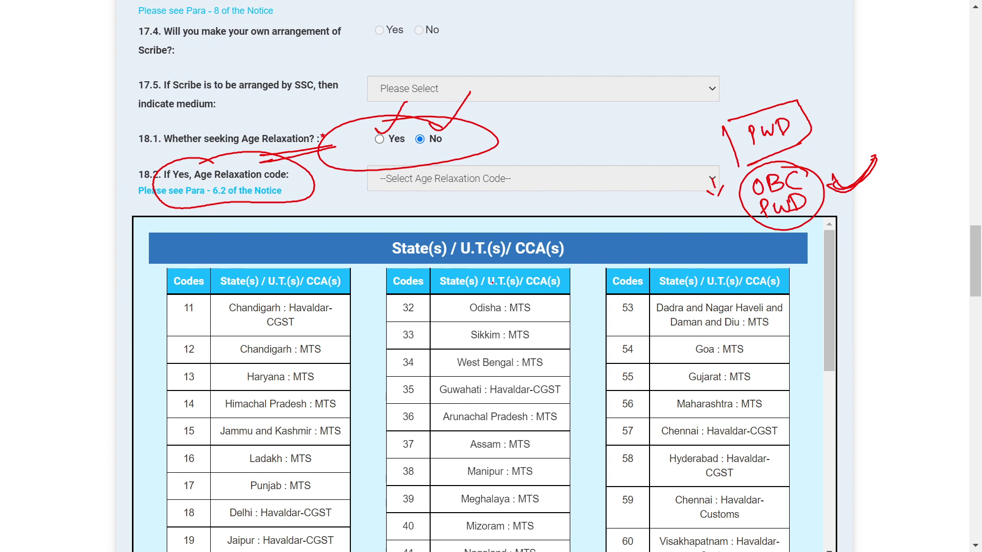
- Draw an arrow pointing at the state codes table and circle its State(s) / U.T.(s)/ CCA(s) heading
left_click_drag(95, 326, 133, 333)
mouse_move(102, 349)
left_mouse_down()
mouse_move(144, 332)
mouse_move(138, 349)
left_mouse_up()
mouse_move(534, 233)
left_mouse_down()
mouse_move(474, 220)
mouse_move(595, 239)
mouse_move(434, 224)
left_mouse_up()
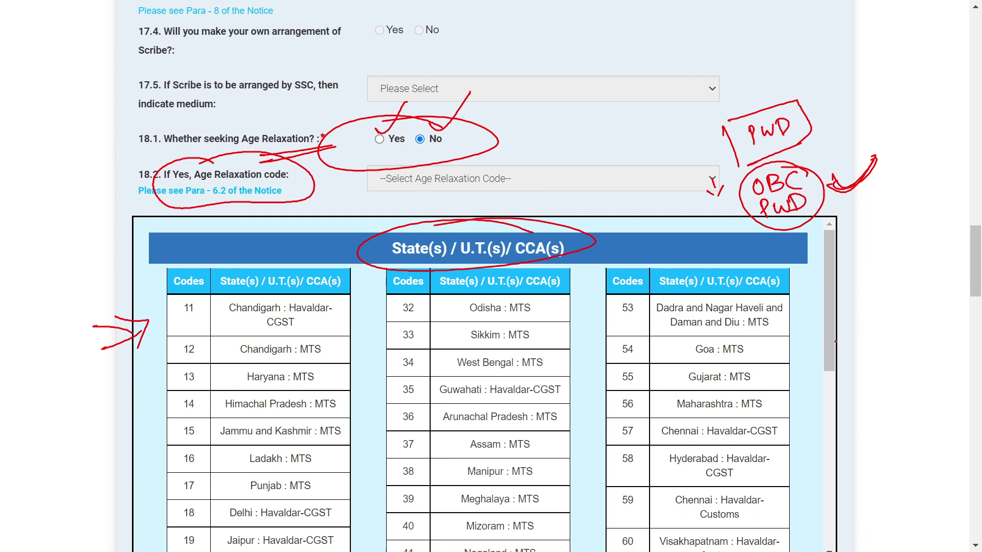
- Bracket the state codes table, mark code 11 and handwrite a boxed "11-72" beside the table
mouse_move(804, 264)
left_mouse_down()
mouse_move(814, 376)
mouse_move(791, 493)
left_mouse_up()
left_click_drag(186, 323, 203, 313)
left_click_drag(861, 259, 871, 279)
mouse_move(878, 266)
left_mouse_down()
mouse_move(913, 246)
mouse_move(911, 266)
left_mouse_up()
mouse_move(915, 248)
left_mouse_down()
mouse_move(943, 251)
mouse_move(914, 308)
mouse_move(932, 236)
left_mouse_up()
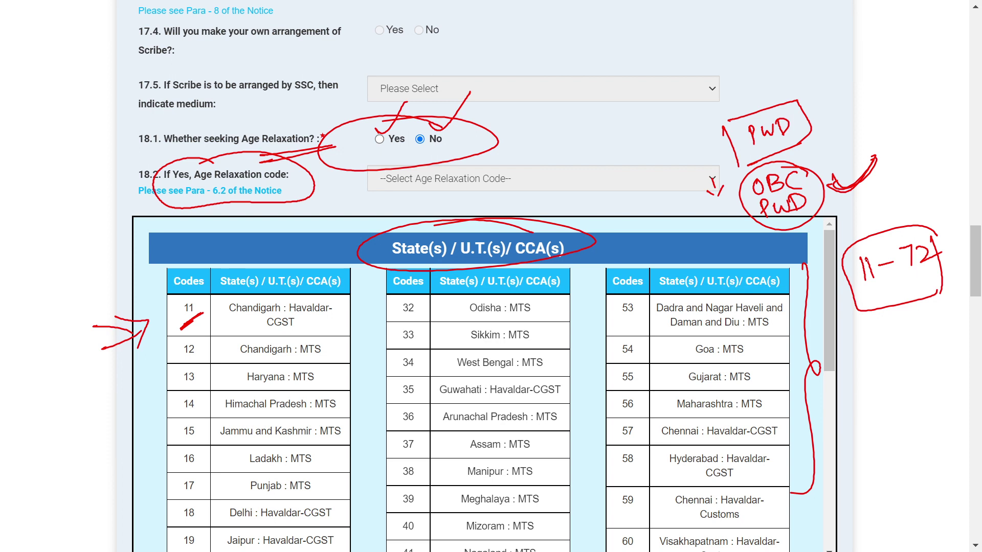
- Tick down the first column of state codes from 11 to 19 with five check marks
scroll(491, 277, "down", 4)
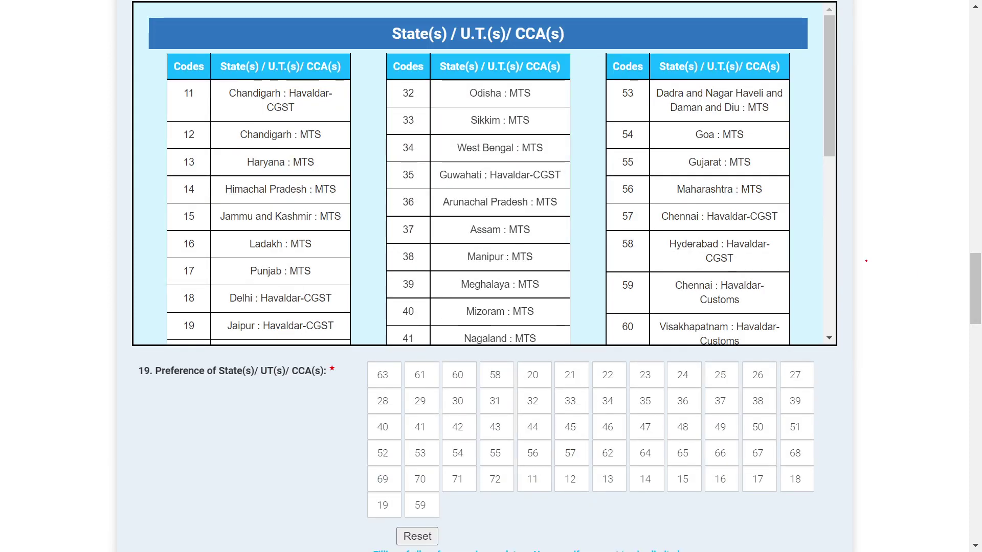
mouse_move(136, 101)
left_mouse_down()
mouse_move(161, 96)
mouse_move(172, 81)
left_mouse_up()
left_click_drag(137, 154, 179, 117)
left_click_drag(138, 212, 180, 169)
left_click_drag(142, 279, 176, 232)
left_click_drag(154, 344, 195, 306)
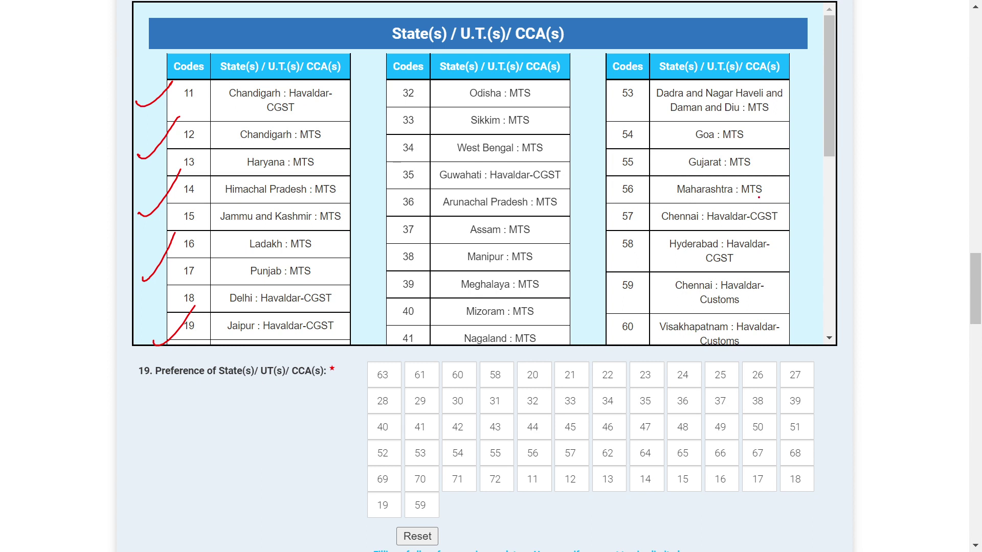
- Circle and tick code 58, Hyderabad : Havaldar-CGST, and handwrite "58" above the first preference box
mouse_move(748, 239)
left_mouse_down()
mouse_move(696, 228)
mouse_move(785, 262)
mouse_move(753, 229)
left_mouse_up()
mouse_move(638, 253)
left_mouse_down()
mouse_move(621, 260)
mouse_move(629, 259)
left_mouse_up()
mouse_move(680, 235)
left_mouse_down()
mouse_move(639, 231)
mouse_move(646, 278)
mouse_move(778, 271)
mouse_move(710, 230)
mouse_move(609, 239)
left_mouse_up()
left_click_drag(794, 248, 844, 226)
left_click_drag(792, 250, 865, 217)
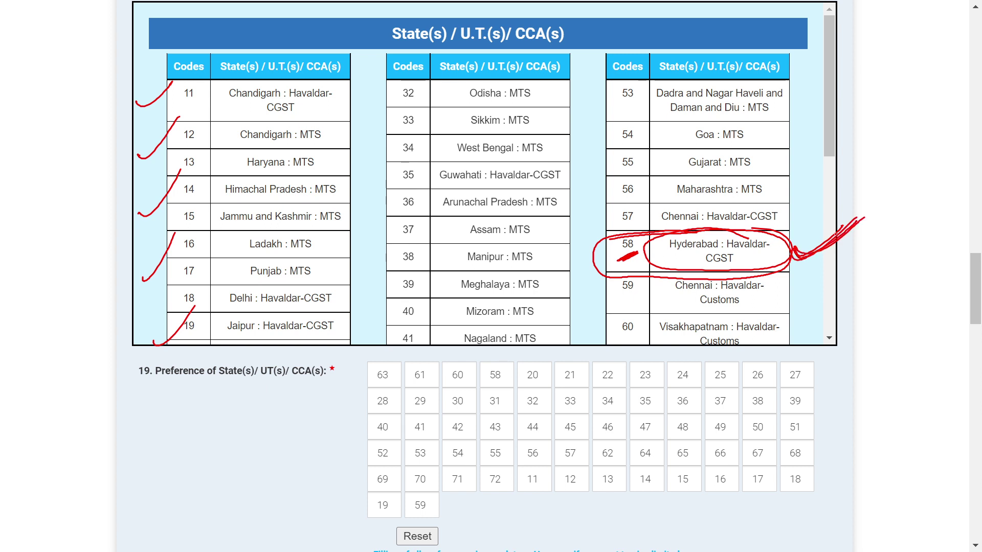
mouse_move(376, 354)
left_mouse_down()
mouse_move(370, 368)
mouse_move(386, 352)
left_mouse_up()
mouse_move(393, 348)
left_mouse_down()
mouse_move(387, 356)
mouse_move(392, 348)
left_mouse_up()
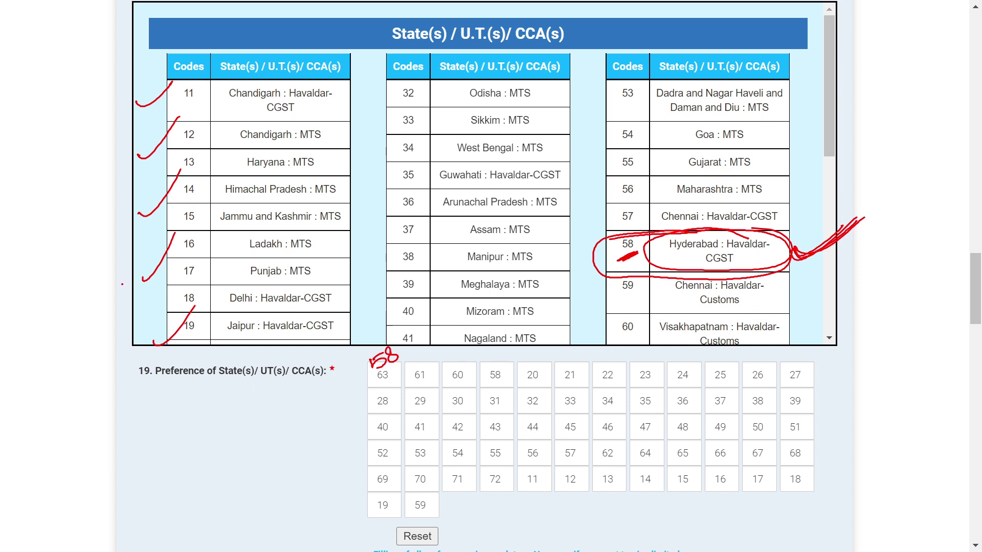
- Handwrite a circled "All Posts" beside the state codes table with an arrow pointing to it
mouse_move(56, 276)
left_mouse_down()
mouse_move(67, 280)
mouse_move(94, 251)
mouse_move(105, 266)
left_mouse_up()
mouse_move(94, 228)
left_mouse_down()
mouse_move(36, 302)
mouse_move(119, 267)
left_mouse_up()
left_click_drag(101, 233, 134, 281)
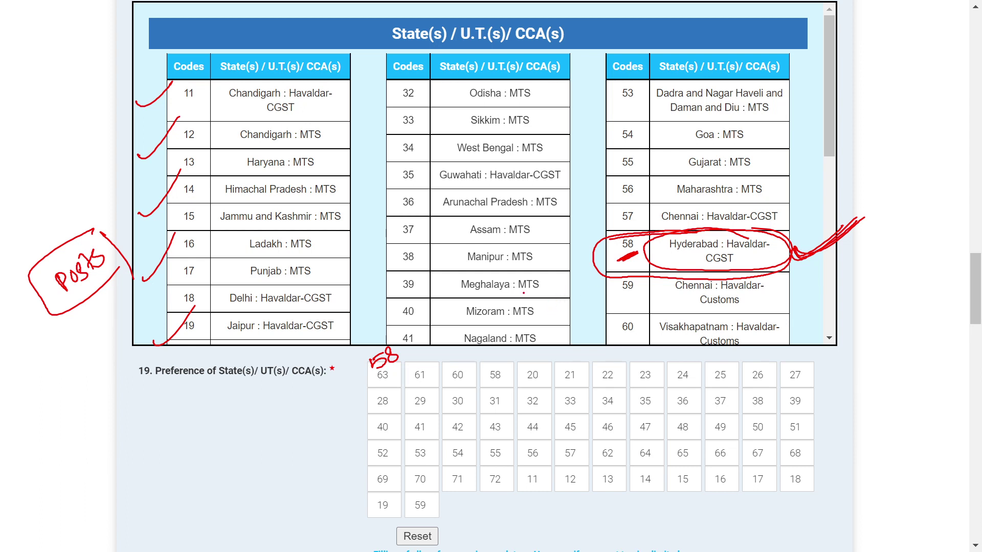
mouse_move(59, 236)
left_mouse_down()
mouse_move(94, 193)
mouse_move(113, 221)
left_mouse_up()
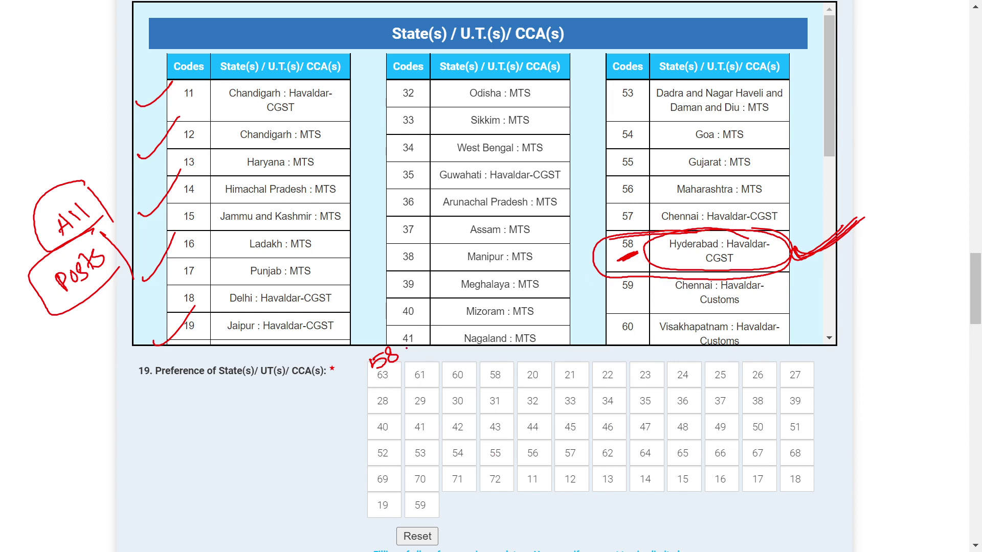
- Tick the first state preference boxes, circle the preference grid and draw a large cross over it
mouse_move(381, 389)
left_mouse_down()
mouse_move(497, 340)
mouse_move(581, 338)
left_mouse_up()
mouse_move(578, 378)
left_mouse_down()
mouse_move(600, 354)
mouse_move(623, 383)
left_mouse_up()
left_click_drag(652, 384, 716, 390)
mouse_move(807, 383)
left_mouse_down()
mouse_move(409, 388)
mouse_move(827, 440)
mouse_move(765, 386)
left_mouse_up()
left_click_drag(480, 416, 612, 491)
left_click_drag(604, 395, 521, 496)
left_click_drag(495, 423, 598, 481)
left_click_drag(573, 411, 528, 502)
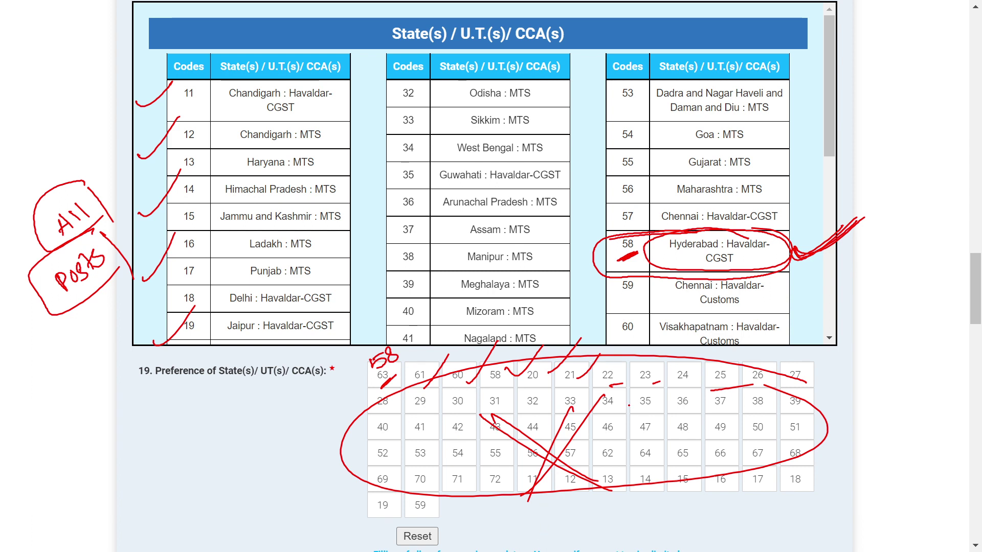
- Outline the remaining preference boxes from 34 onward and cross out codes 34 to 40
mouse_move(581, 383)
left_mouse_down()
mouse_move(585, 413)
mouse_move(538, 419)
left_mouse_up()
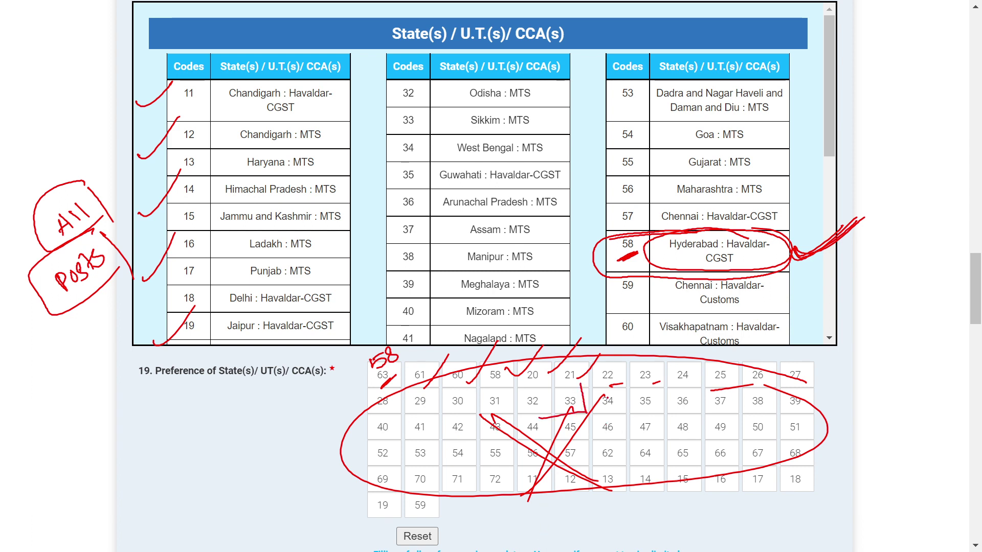
mouse_move(603, 396)
left_mouse_down()
mouse_move(715, 380)
mouse_move(832, 385)
mouse_move(742, 493)
mouse_move(424, 492)
mouse_move(364, 429)
mouse_move(605, 413)
left_mouse_up()
mouse_move(599, 399)
left_mouse_down()
mouse_move(622, 412)
mouse_move(606, 413)
left_mouse_up()
mouse_move(599, 397)
left_mouse_down()
mouse_move(619, 412)
mouse_move(658, 410)
left_mouse_up()
mouse_move(685, 393)
left_mouse_down()
mouse_move(677, 409)
mouse_move(715, 412)
left_mouse_up()
left_click_drag(710, 397, 754, 412)
left_click_drag(749, 396, 802, 413)
left_click_drag(387, 422, 380, 438)
left_click_drag(376, 426, 391, 434)
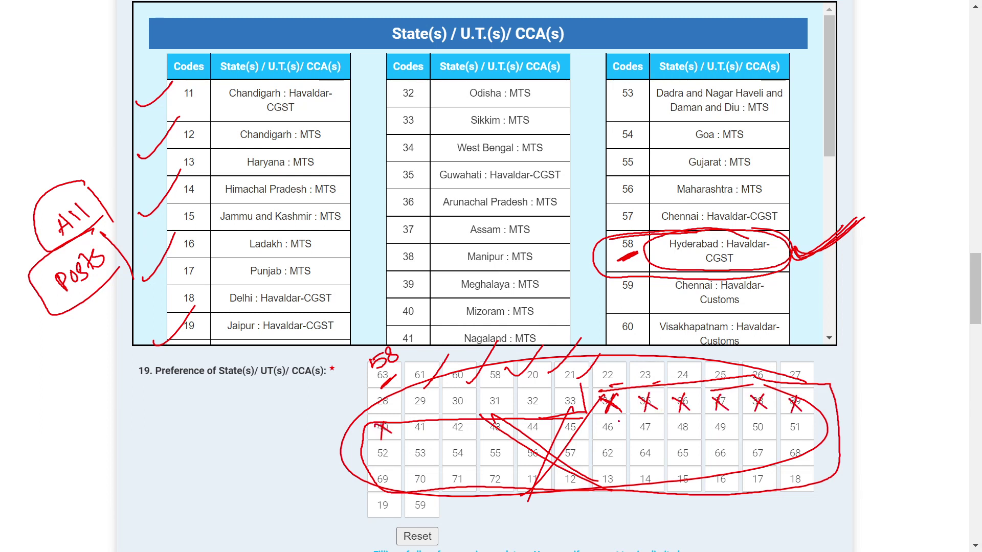
mouse_move(456, 508)
left_mouse_down()
mouse_move(463, 518)
mouse_move(526, 482)
left_mouse_up()
- Advance to the education section and circle the Highest Educational Qualification field and the question 21 label
key("Right")
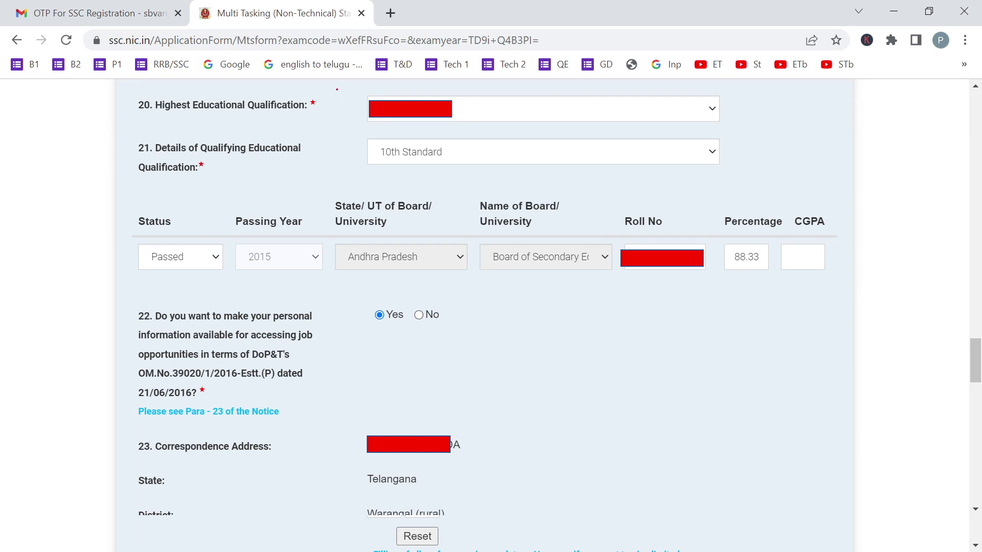
mouse_move(434, 96)
left_mouse_down()
mouse_move(366, 109)
mouse_move(488, 132)
mouse_move(684, 128)
mouse_move(396, 94)
left_mouse_up()
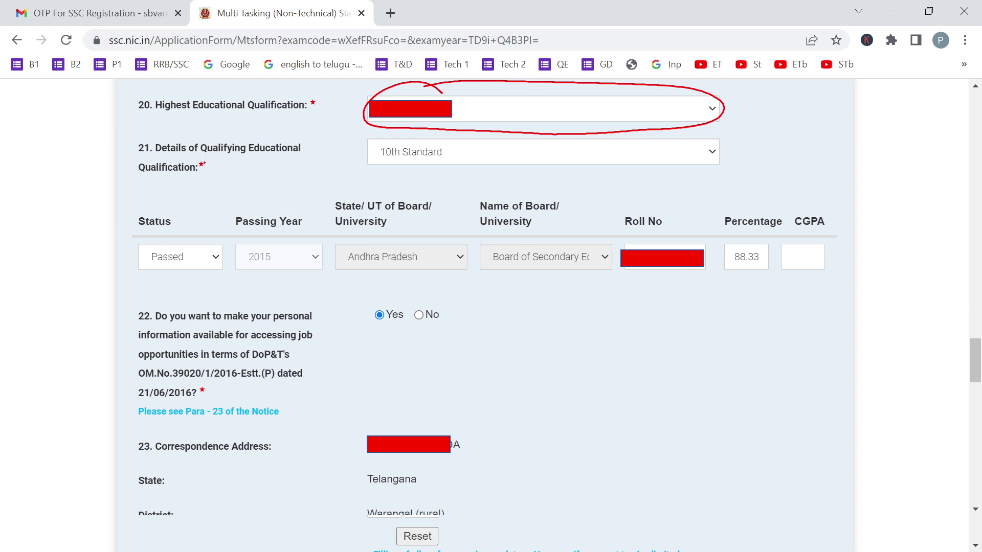
mouse_move(232, 162)
left_mouse_down()
mouse_move(285, 153)
mouse_move(164, 190)
left_mouse_up()
mouse_move(279, 123)
left_mouse_down()
mouse_move(206, 121)
mouse_move(163, 188)
mouse_move(234, 119)
left_mouse_up()
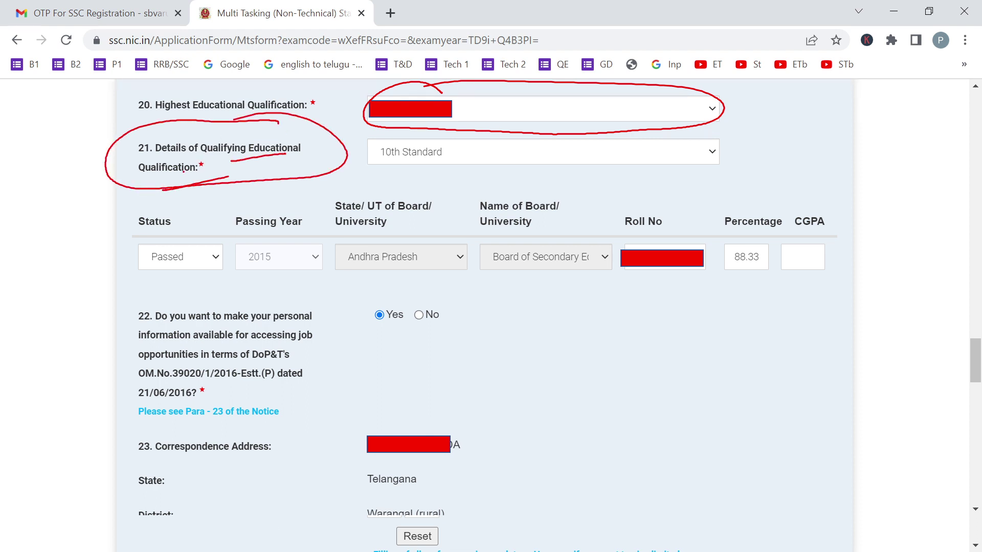
- Handwrite a boxed "MTS" with "10th" below it beside questions 20 and 21
mouse_move(126, 118)
left_mouse_down()
mouse_move(95, 133)
mouse_move(125, 123)
left_mouse_up()
mouse_move(45, 126)
left_mouse_down()
mouse_move(52, 134)
mouse_move(66, 119)
left_mouse_up()
mouse_move(63, 113)
left_mouse_down()
mouse_move(76, 109)
mouse_move(78, 123)
left_mouse_up()
left_click_drag(87, 105, 81, 123)
mouse_move(78, 93)
left_mouse_down()
mouse_move(84, 133)
mouse_move(85, 100)
left_mouse_up()
left_click_drag(68, 160, 76, 173)
left_click_drag(78, 160, 81, 159)
left_click_drag(77, 140, 85, 156)
mouse_move(83, 139)
left_mouse_down()
mouse_move(101, 152)
mouse_move(98, 135)
left_mouse_up()
- Tick and underline the 10th Standard qualification in question 21
left_click_drag(448, 148, 502, 121)
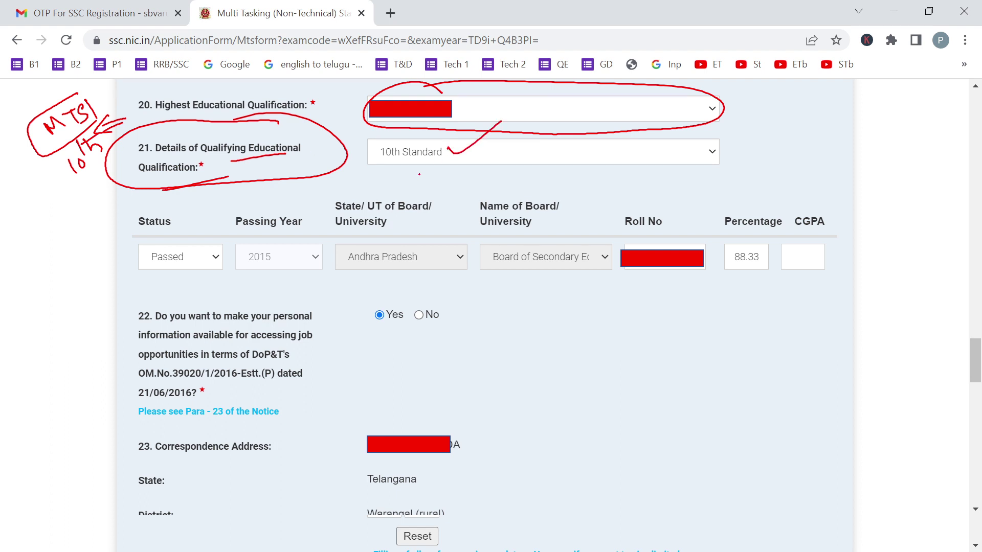
left_click_drag(379, 181, 480, 166)
left_click_drag(506, 116, 468, 147)
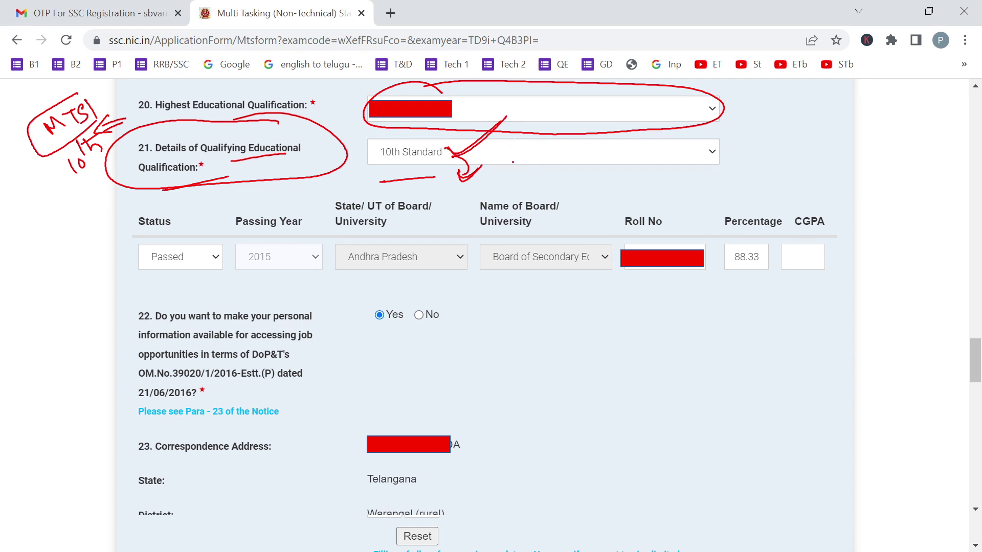
left_click_drag(495, 181, 537, 161)
- Clear the ink, circle question number 21 and draw a curved arrow from it to the Status column
key("e")
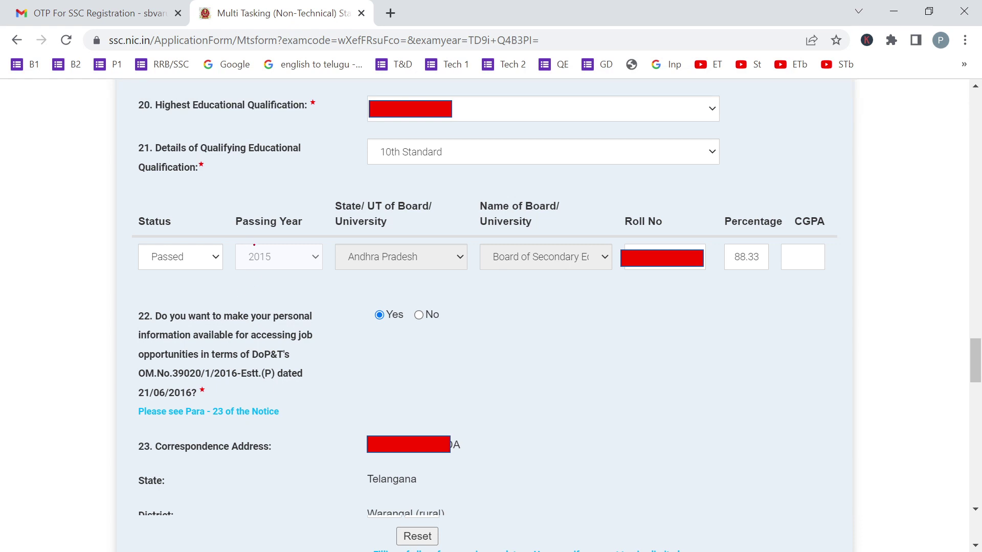
mouse_move(128, 162)
left_mouse_down()
mouse_move(120, 225)
mouse_move(133, 240)
mouse_move(133, 218)
left_mouse_up()
mouse_move(147, 149)
left_mouse_down()
mouse_move(123, 225)
mouse_move(132, 238)
mouse_move(143, 226)
left_mouse_up()
mouse_move(152, 129)
left_mouse_down()
mouse_move(162, 131)
mouse_move(131, 146)
mouse_move(153, 170)
left_mouse_up()
- Tick the Status, Passing Year, State, Board and Roll No entries, and circle the Percentage and CGPA fields
left_click_drag(165, 280, 237, 223)
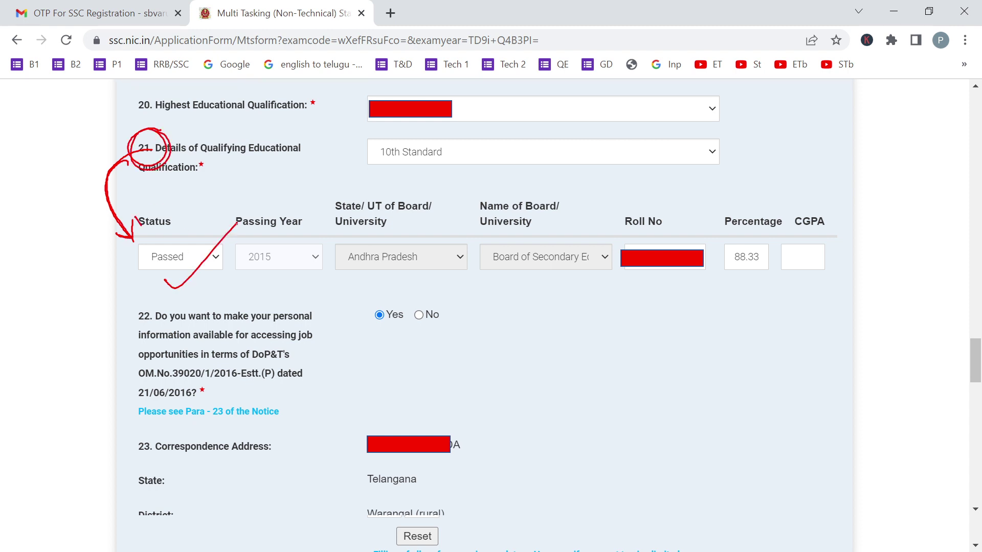
left_click_drag(258, 274, 325, 220)
left_click_drag(375, 278, 444, 225)
mouse_move(503, 279)
left_mouse_down()
mouse_move(509, 284)
mouse_move(582, 219)
left_mouse_up()
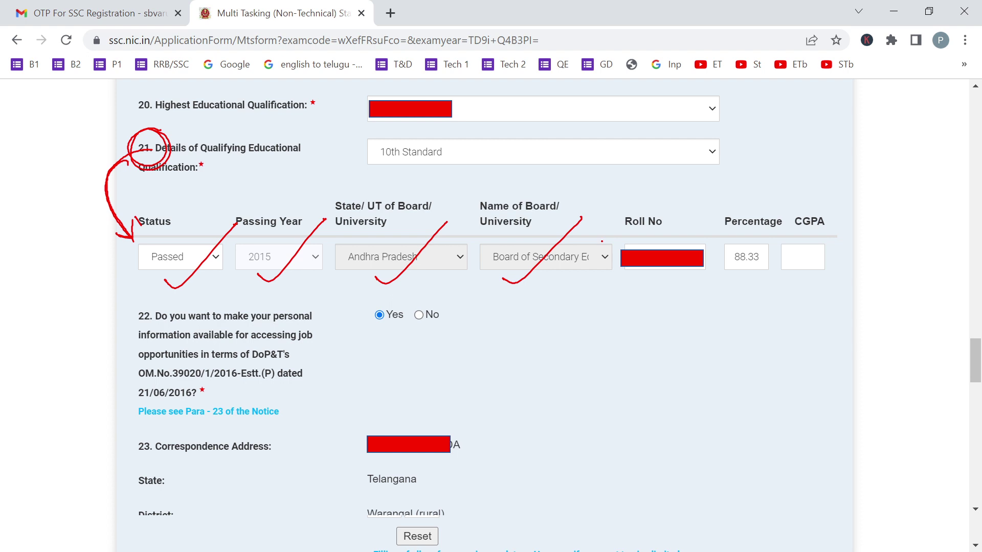
left_click_drag(623, 279, 703, 210)
mouse_move(762, 247)
left_mouse_down()
mouse_move(778, 279)
mouse_move(826, 241)
left_mouse_up()
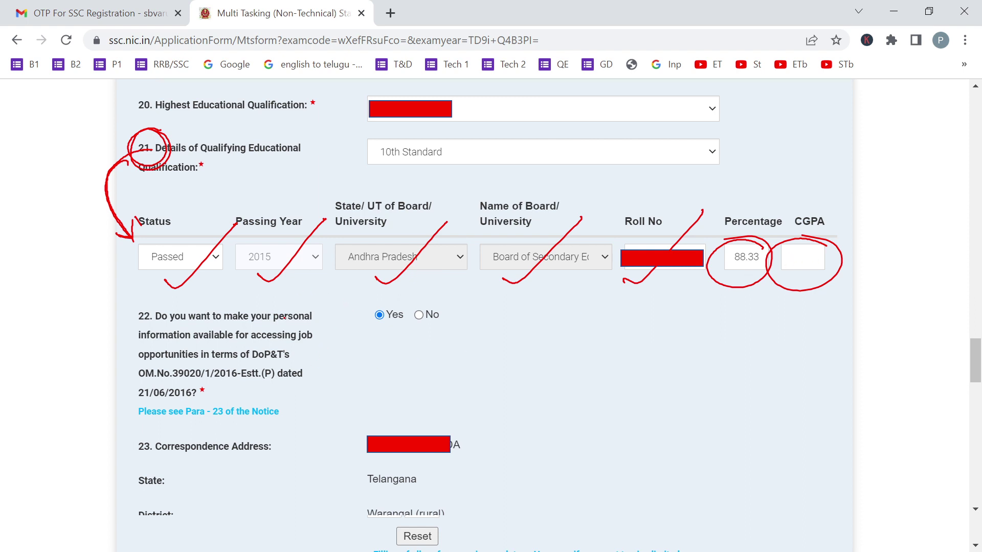
- Circle the Yes answer to question 22 and the correspondence address in question 23
mouse_move(385, 309)
left_mouse_down()
mouse_move(400, 321)
mouse_move(391, 300)
left_mouse_up()
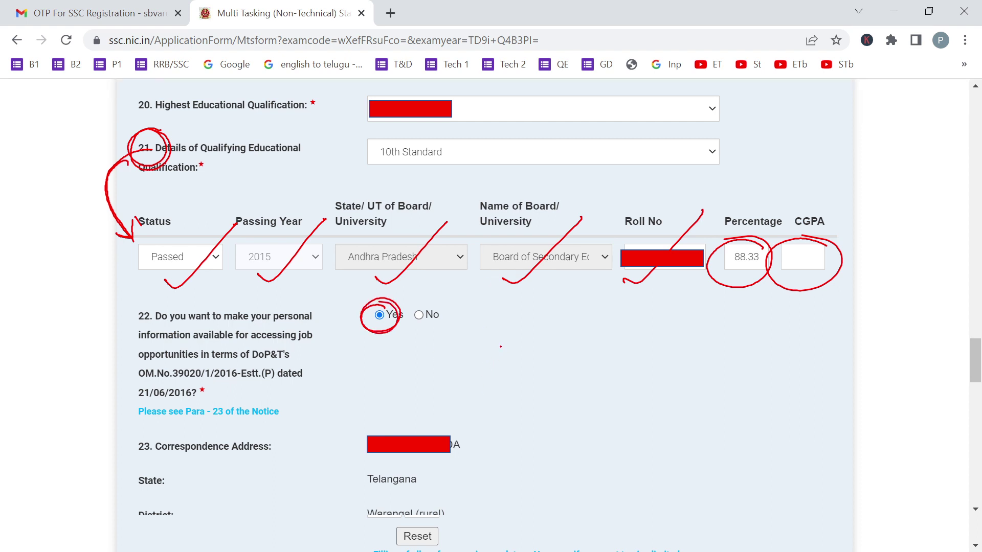
mouse_move(386, 306)
left_mouse_down()
mouse_move(399, 328)
mouse_move(388, 300)
left_mouse_up()
mouse_move(450, 423)
left_mouse_down()
mouse_move(514, 433)
mouse_move(408, 415)
left_mouse_up()
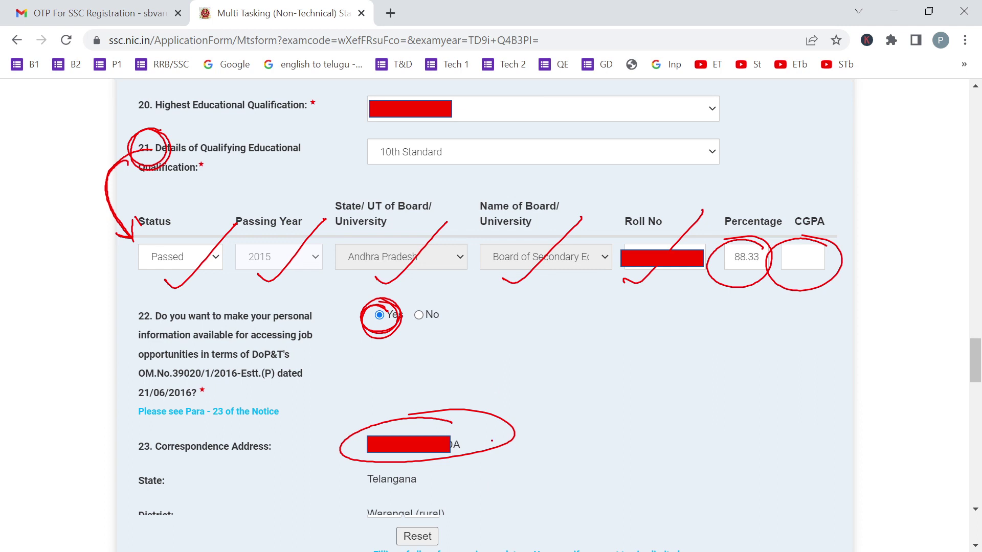
- Circle the photograph's 20 KB to 50 KB size, JPEG/ JPG format and image dimensions, and tick the uploaded photo
scroll(496, 428, "down", 12)
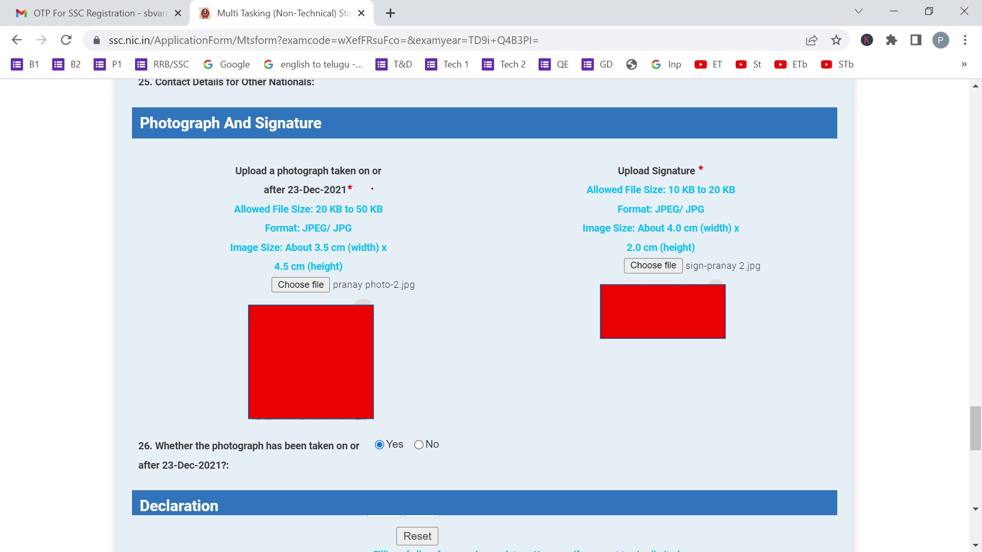
mouse_move(312, 221)
left_mouse_down()
mouse_move(372, 216)
mouse_move(305, 210)
mouse_move(392, 217)
mouse_move(348, 198)
mouse_move(311, 220)
mouse_move(370, 235)
mouse_move(320, 214)
left_mouse_up()
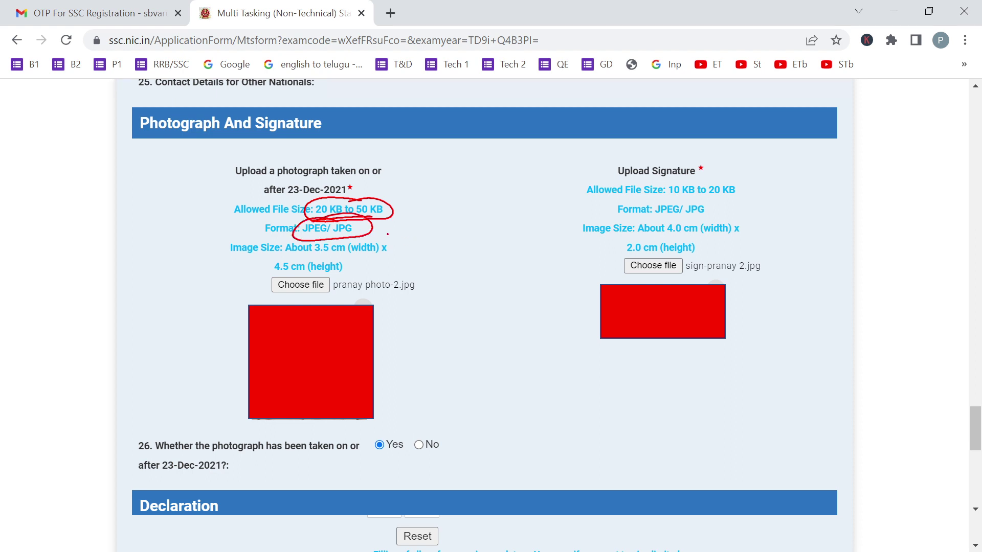
mouse_move(346, 242)
left_mouse_down()
mouse_move(269, 279)
mouse_move(385, 266)
mouse_move(332, 234)
left_mouse_up()
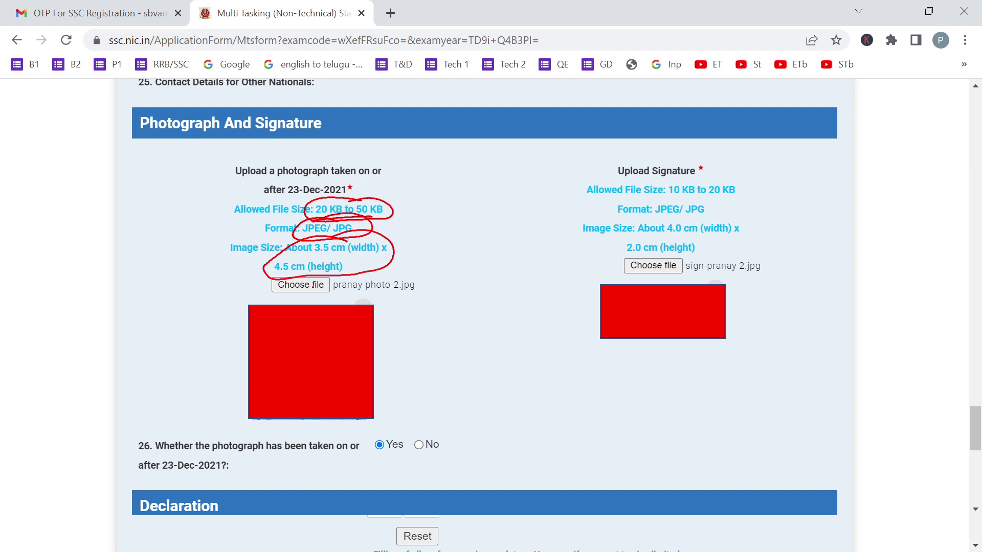
left_click_drag(391, 327, 463, 251)
- Circle the signature's 10 KB to 20 KB size and JPEG/ JPG format, and underline its 4.0 cm and 2.0 cm dimensions
mouse_move(712, 183)
left_mouse_down()
mouse_move(661, 195)
mouse_move(741, 184)
mouse_move(711, 180)
left_mouse_up()
mouse_move(669, 213)
left_mouse_down()
mouse_move(685, 203)
mouse_move(665, 213)
mouse_move(703, 236)
left_mouse_up()
left_click_drag(627, 258, 695, 251)
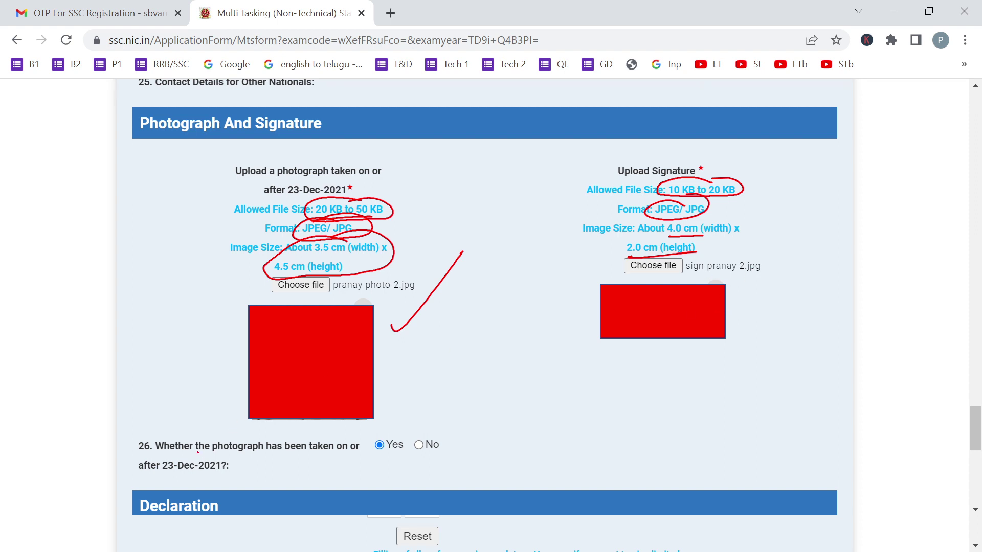
- Underline "has been taken" and the date 23-Dec-2021 in question 26, with an arrow beside the date
left_click_drag(245, 457, 333, 455)
mouse_move(170, 474)
left_mouse_down()
mouse_move(217, 472)
mouse_move(162, 473)
left_mouse_up()
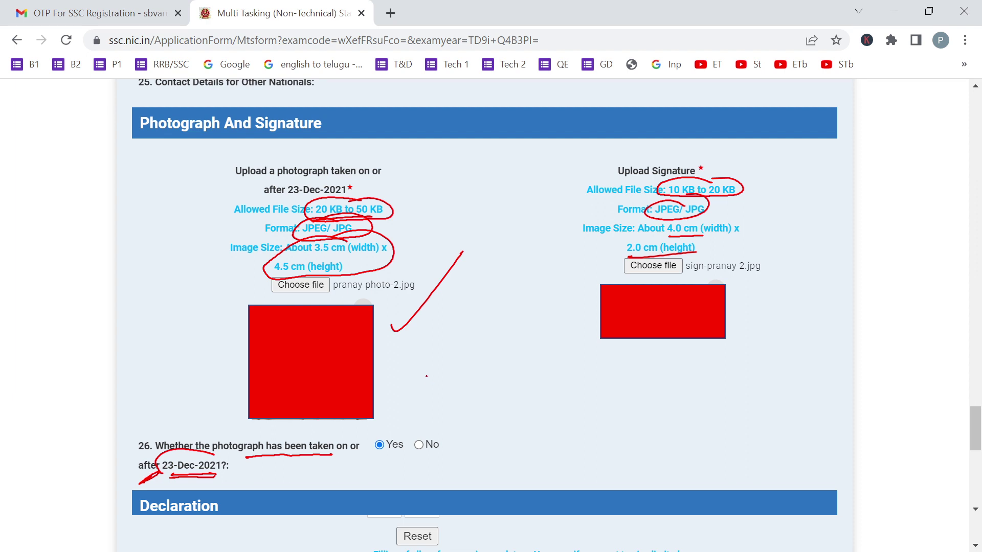
- Handwrite a boxed "23rd Dec" beside the photograph and draw a curved arrow pointing to it
left_click_drag(106, 358, 120, 372)
left_click_drag(115, 348, 120, 366)
mouse_move(127, 346)
left_mouse_down()
mouse_move(131, 336)
mouse_move(192, 338)
left_mouse_up()
mouse_move(183, 296)
left_mouse_down()
mouse_move(194, 389)
mouse_move(225, 352)
left_mouse_up()
left_click_drag(196, 308, 217, 361)
left_click_drag(156, 293, 201, 230)
mouse_move(143, 286)
left_mouse_down()
mouse_move(167, 297)
mouse_move(203, 218)
left_mouse_up()
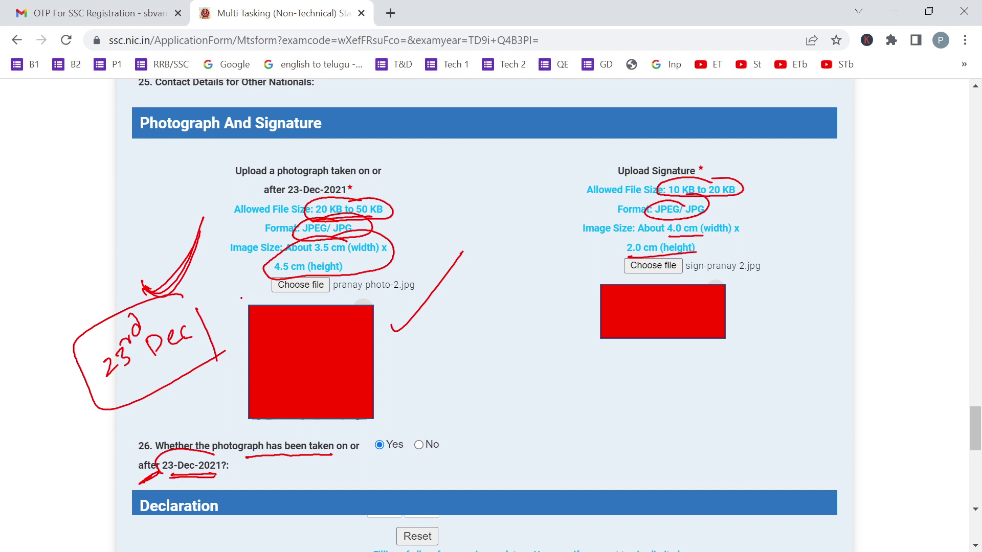
- Draw an arrow pointing at the uploaded photograph and handwrite a boxed "8-10" beside it
left_click_drag(379, 376, 436, 323)
mouse_move(492, 325)
left_mouse_down()
mouse_move(490, 346)
mouse_move(511, 326)
left_mouse_up()
mouse_move(517, 313)
left_mouse_down()
mouse_move(518, 330)
mouse_move(533, 311)
left_mouse_up()
mouse_move(537, 292)
left_mouse_down()
mouse_move(460, 326)
mouse_move(551, 338)
left_mouse_up()
left_click_drag(545, 296, 561, 339)
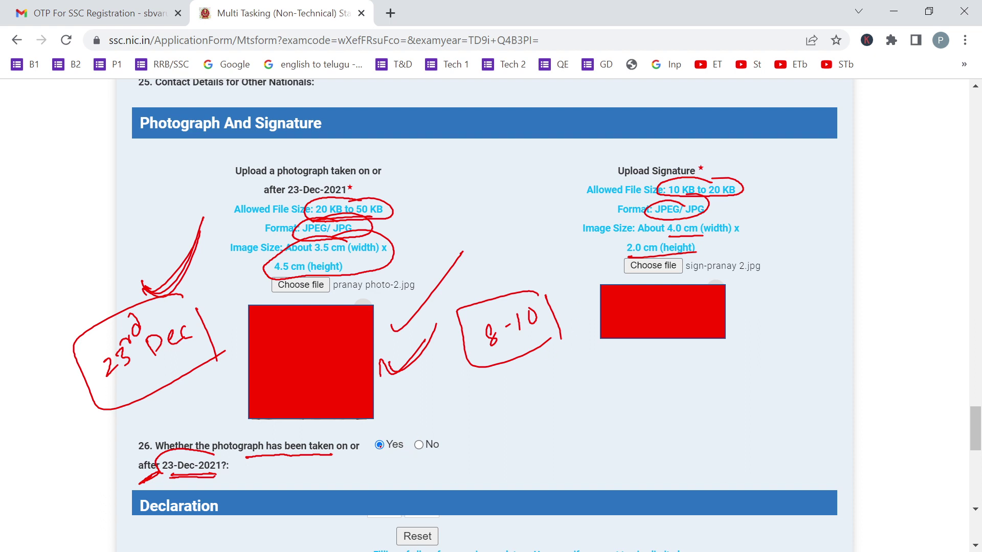
- Draw an arrow towards the uploaded photograph, underline the photograph's lower edge and add a tick mark beside it
left_click_drag(206, 298, 233, 318)
left_click_drag(228, 299, 233, 320)
mouse_move(316, 421)
left_mouse_down()
mouse_move(273, 421)
mouse_move(361, 418)
mouse_move(271, 423)
left_mouse_up()
mouse_move(358, 384)
left_mouse_down()
mouse_move(379, 412)
mouse_move(437, 380)
left_mouse_up()
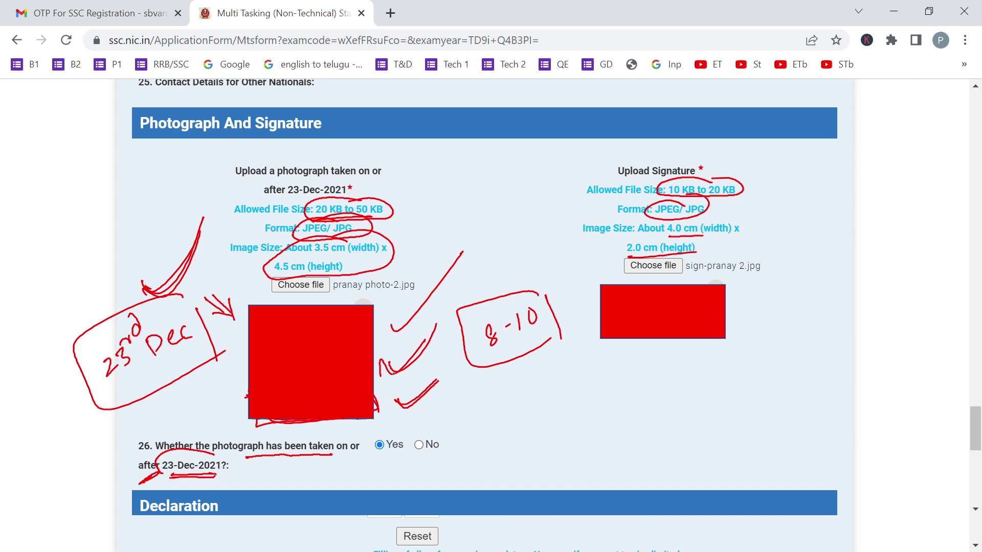
- On the Declaration slide, mark the I Agree checkbox, the captcha and the Preview option in red ink
scroll(394, 374, "down", 8)
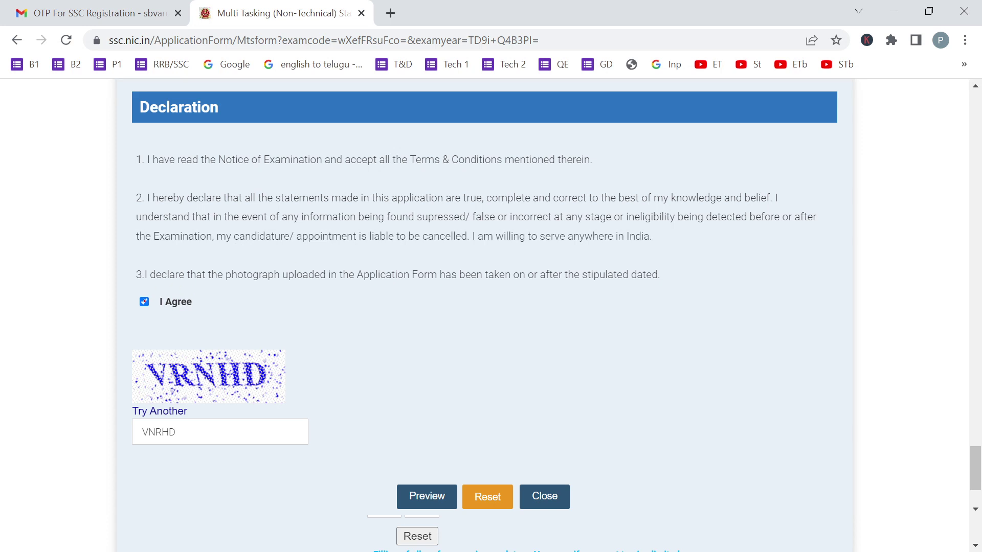
left_click_drag(151, 294, 124, 313)
mouse_move(293, 364)
left_mouse_down()
mouse_move(295, 426)
mouse_move(318, 422)
left_mouse_up()
mouse_move(425, 480)
left_mouse_down()
mouse_move(444, 474)
mouse_move(503, 382)
left_mouse_up()
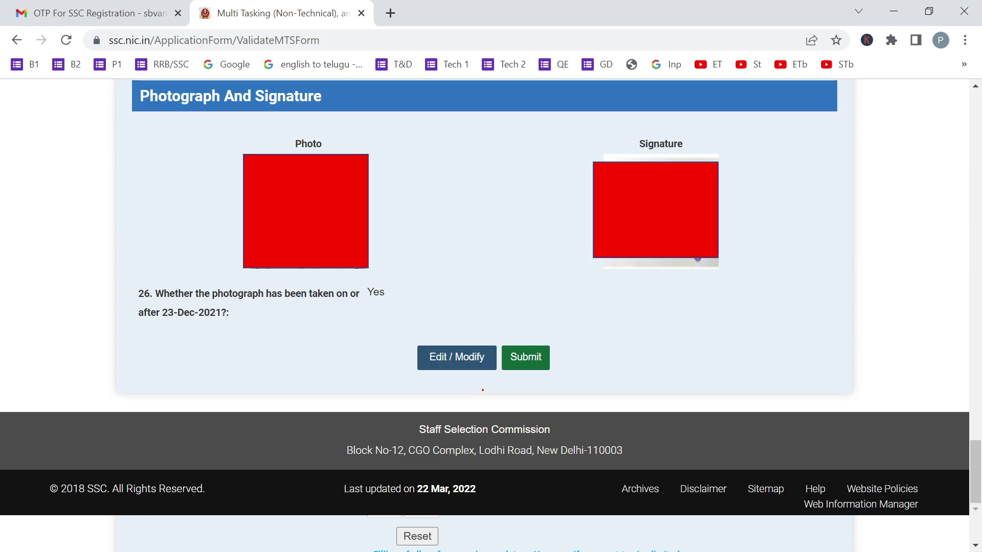
- Point arrows at Edit / Modify and Submit, circle Edit / Modify, and advance to the submission confirmation slide
left_click_drag(445, 304, 454, 342)
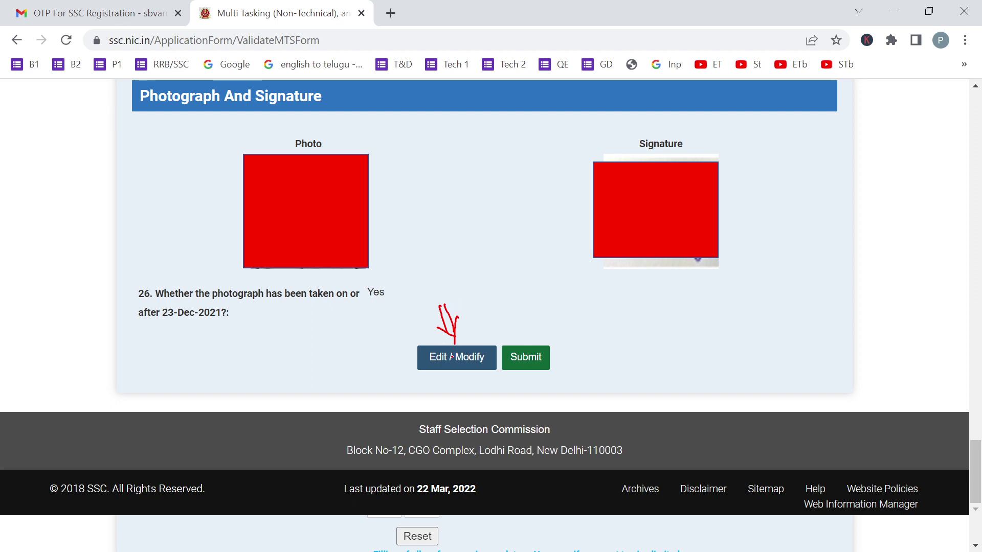
mouse_move(454, 340)
left_mouse_down()
mouse_move(409, 380)
mouse_move(453, 339)
left_mouse_up()
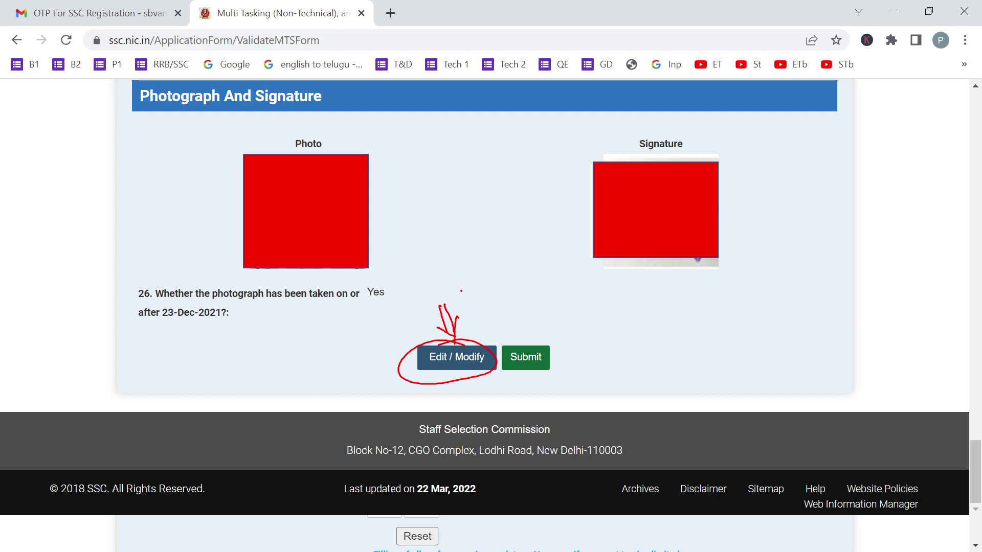
mouse_move(520, 304)
left_mouse_down()
mouse_move(531, 326)
mouse_move(538, 313)
mouse_move(512, 325)
mouse_move(533, 342)
left_mouse_up()
left_click(517, 355)
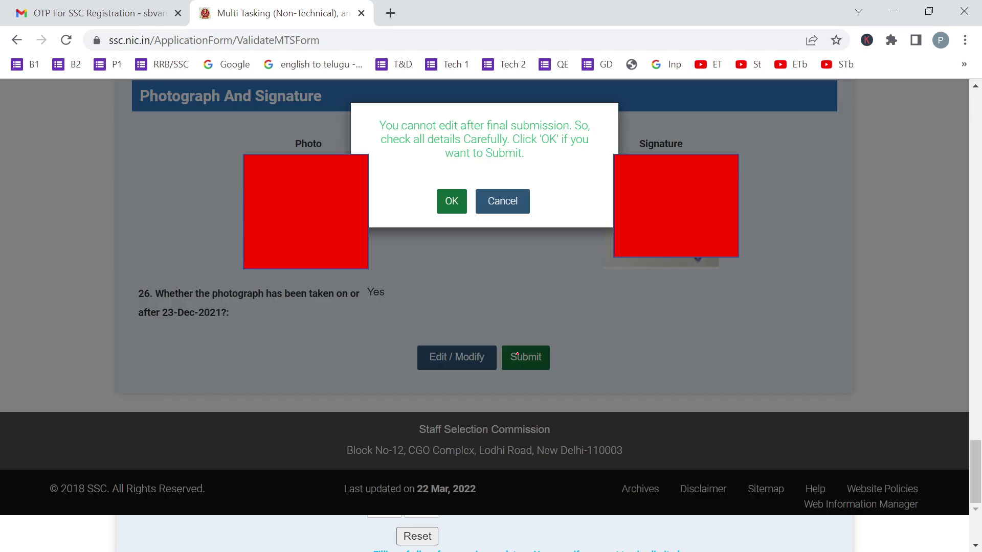
- Annotate the submission warning with an arrow, a circle around "final submission" and a tick, and mark its Cancel and OK options
left_click_drag(380, 120, 398, 129)
mouse_move(536, 110)
left_mouse_down()
mouse_move(477, 126)
mouse_move(535, 110)
left_mouse_up()
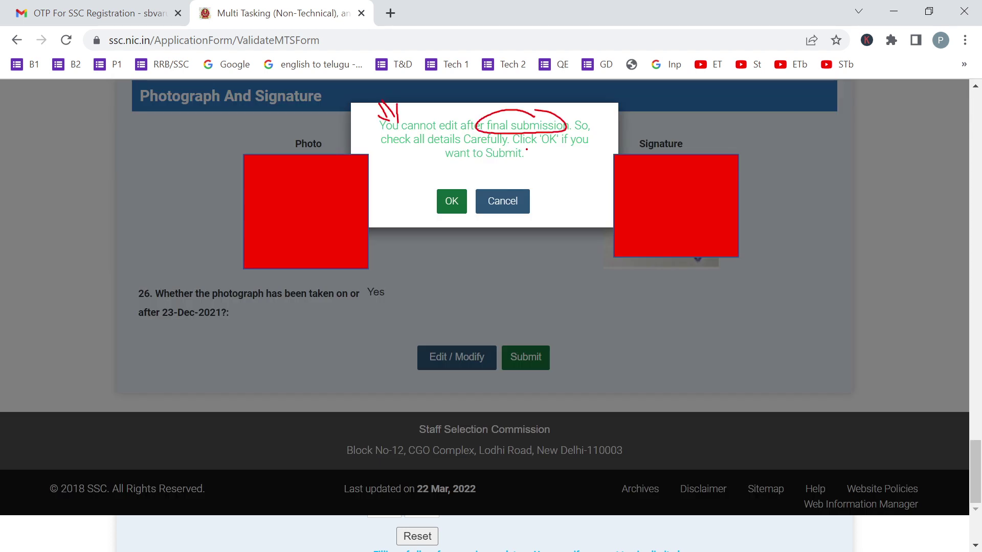
left_click_drag(586, 157, 667, 104)
left_click_drag(508, 170, 502, 194)
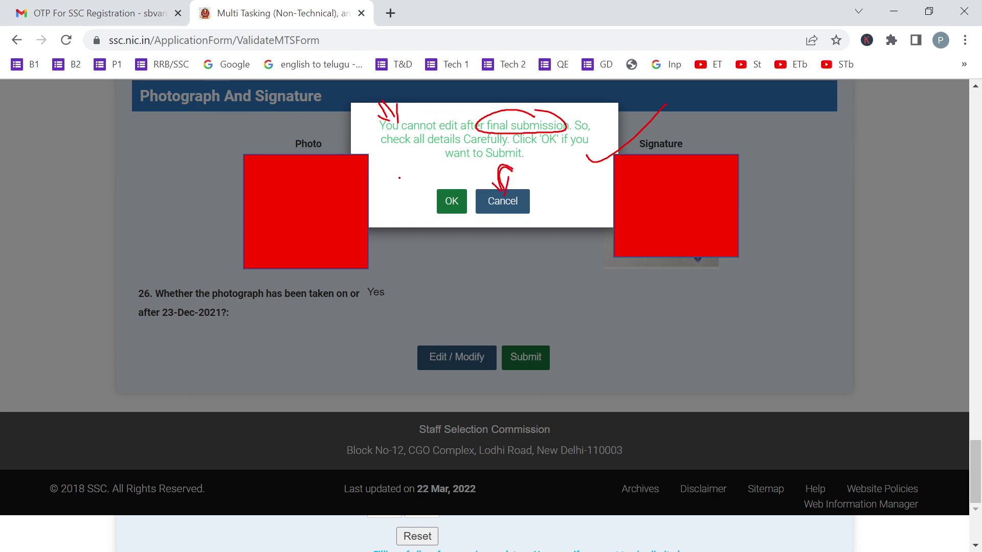
left_click_drag(434, 174, 506, 135)
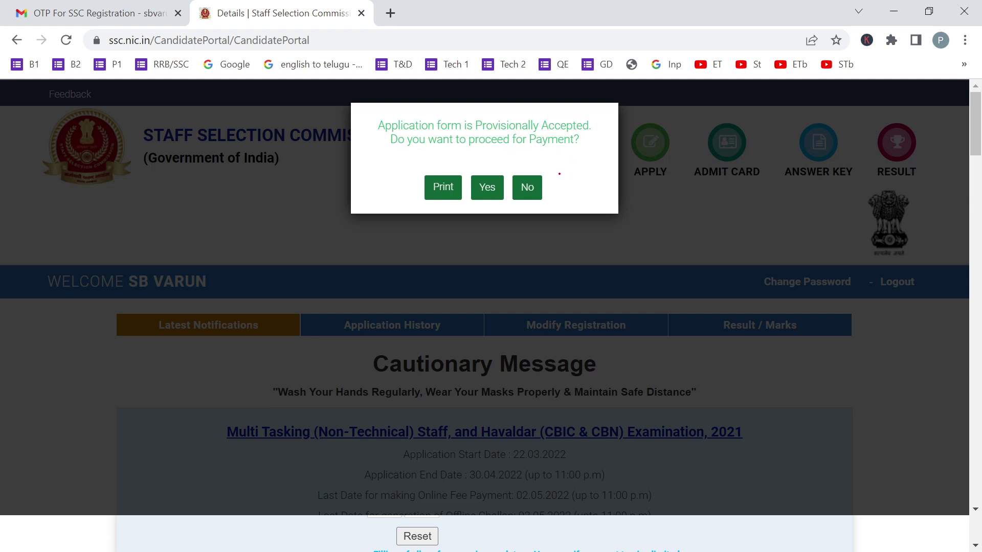
- On the provisional acceptance slide, add handwritten marks beside Print and a tick above Yes for proceeding to payment
mouse_move(409, 172)
left_mouse_down()
mouse_move(450, 166)
mouse_move(416, 159)
mouse_move(362, 192)
left_mouse_up()
left_click_drag(377, 156, 370, 188)
left_click_drag(356, 188, 376, 186)
mouse_move(383, 171)
left_mouse_down()
mouse_move(406, 163)
mouse_move(398, 179)
left_mouse_up()
left_click_drag(383, 177, 402, 168)
left_click_drag(388, 149, 410, 172)
left_click_drag(479, 163, 541, 109)
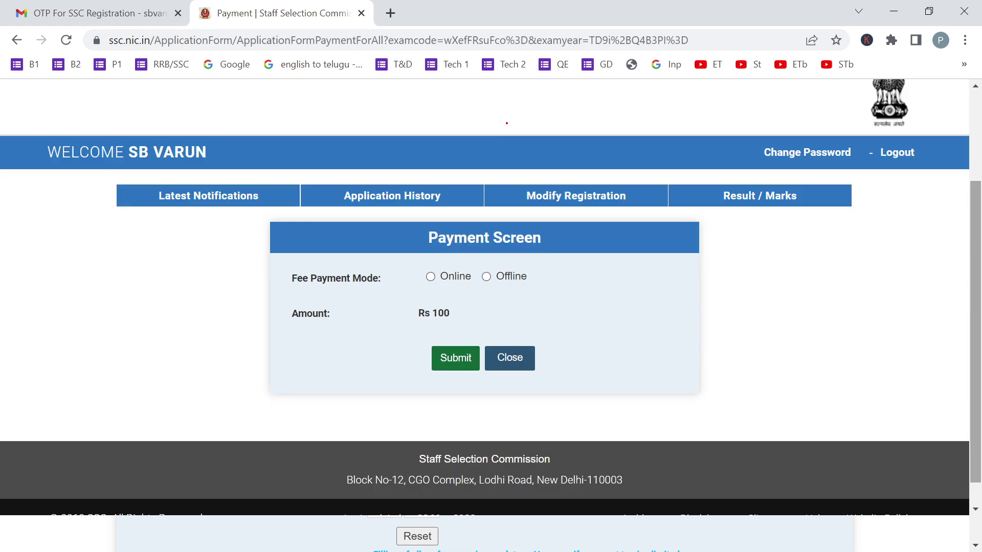
- Draw an arrow towards the Payment Screen form and handwrite a circled list "W, SC, ST, PWD" beside it
mouse_move(192, 285)
left_mouse_down()
mouse_move(235, 263)
mouse_move(227, 295)
left_mouse_up()
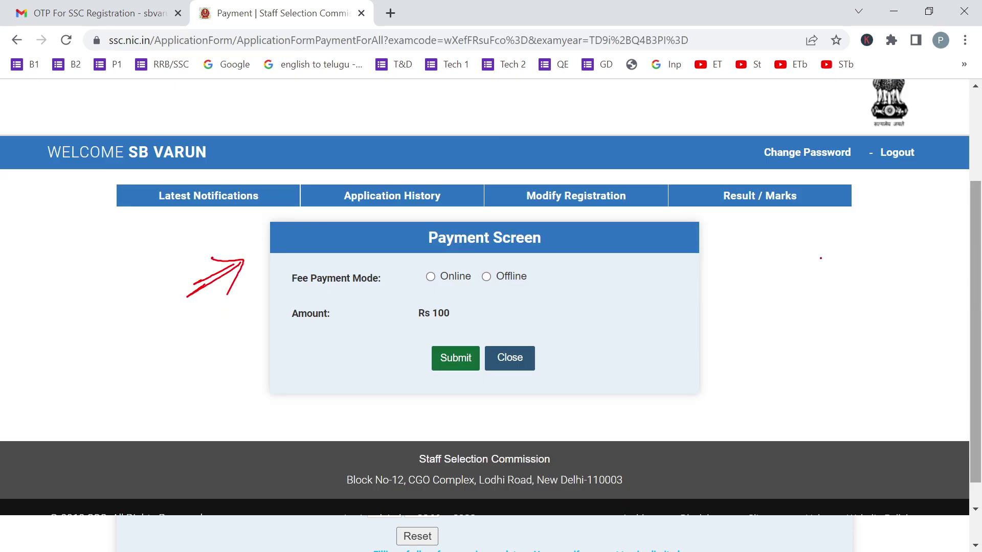
mouse_move(831, 239)
left_mouse_down()
mouse_move(835, 254)
mouse_move(847, 238)
left_mouse_up()
left_click(851, 252)
mouse_move(839, 275)
left_mouse_down()
mouse_move(831, 287)
mouse_move(856, 286)
mouse_move(835, 327)
left_mouse_up()
mouse_move(846, 311)
left_mouse_down()
mouse_move(862, 311)
mouse_move(853, 339)
left_mouse_up()
left_click_drag(833, 359, 836, 369)
mouse_move(843, 361)
left_mouse_down()
mouse_move(854, 365)
mouse_move(862, 354)
left_mouse_up()
left_click_drag(865, 352, 879, 358)
mouse_move(906, 251)
left_mouse_down()
mouse_move(752, 347)
mouse_move(882, 235)
left_mouse_up()
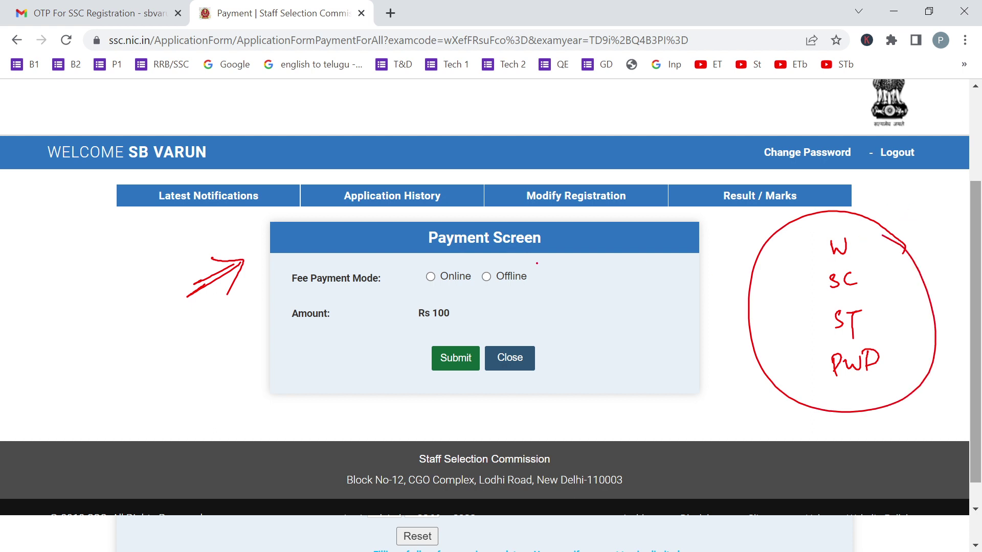
- Mark the Rs 100 amount and the Online and Offline payment modes, adding a tick at Online
left_click_drag(416, 339, 449, 321)
mouse_move(449, 266)
left_mouse_down()
mouse_move(436, 250)
mouse_move(463, 286)
mouse_move(492, 251)
mouse_move(529, 271)
left_mouse_up()
mouse_move(413, 273)
left_mouse_down()
mouse_move(428, 290)
mouse_move(481, 219)
left_mouse_up()
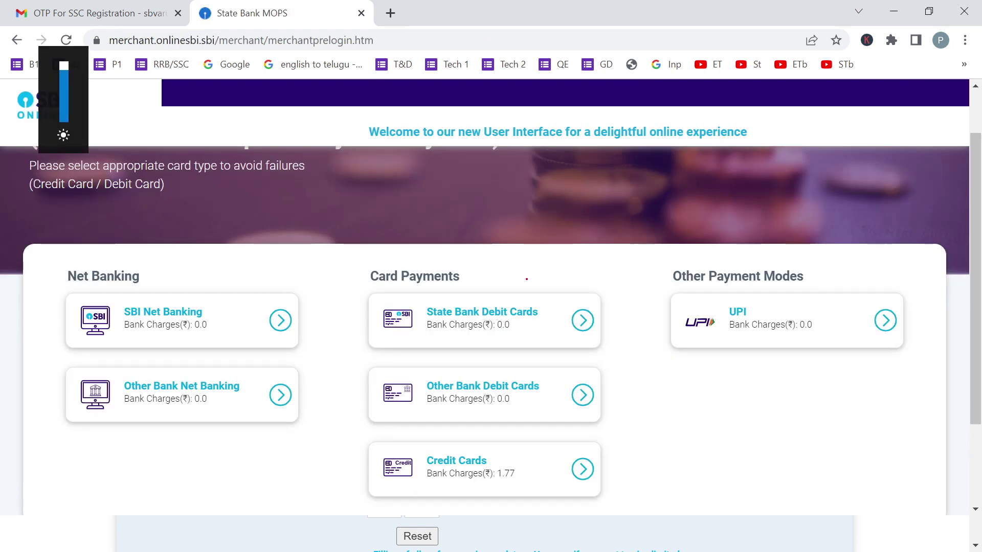
- On the State Bank MOPS slide, circle all the payment options and tick UPI, each card type and both net banking choices
mouse_move(545, 268)
left_mouse_down()
mouse_move(236, 248)
mouse_move(204, 475)
mouse_move(691, 500)
mouse_move(880, 287)
mouse_move(682, 234)
left_mouse_up()
left_click_drag(747, 282, 881, 224)
left_click_drag(545, 302, 628, 239)
mouse_move(498, 387)
left_mouse_down()
mouse_move(504, 399)
mouse_move(602, 333)
left_mouse_up()
left_click_drag(475, 450, 591, 391)
mouse_move(235, 367)
left_mouse_down()
mouse_move(282, 341)
mouse_move(296, 308)
left_mouse_up()
left_click_drag(229, 303, 299, 248)
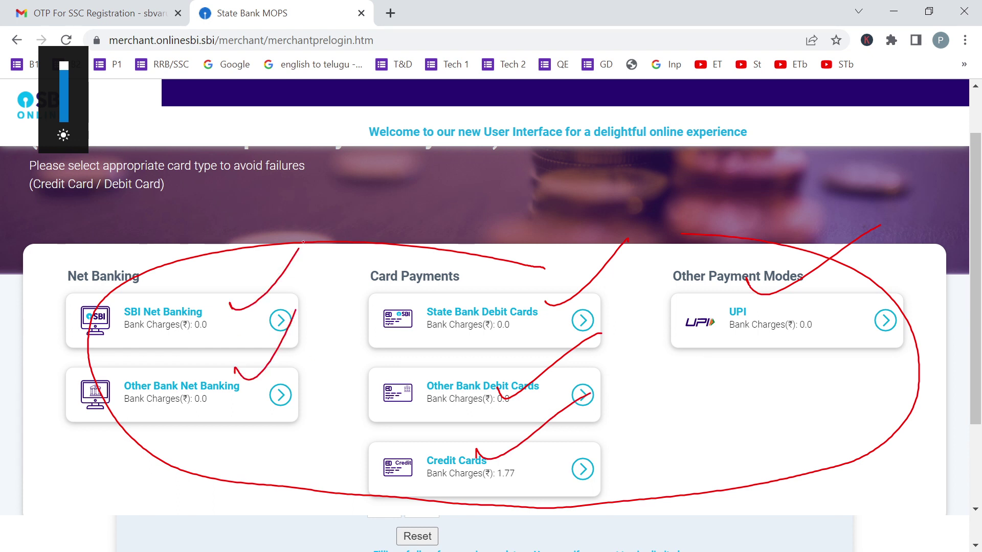
key("Right")
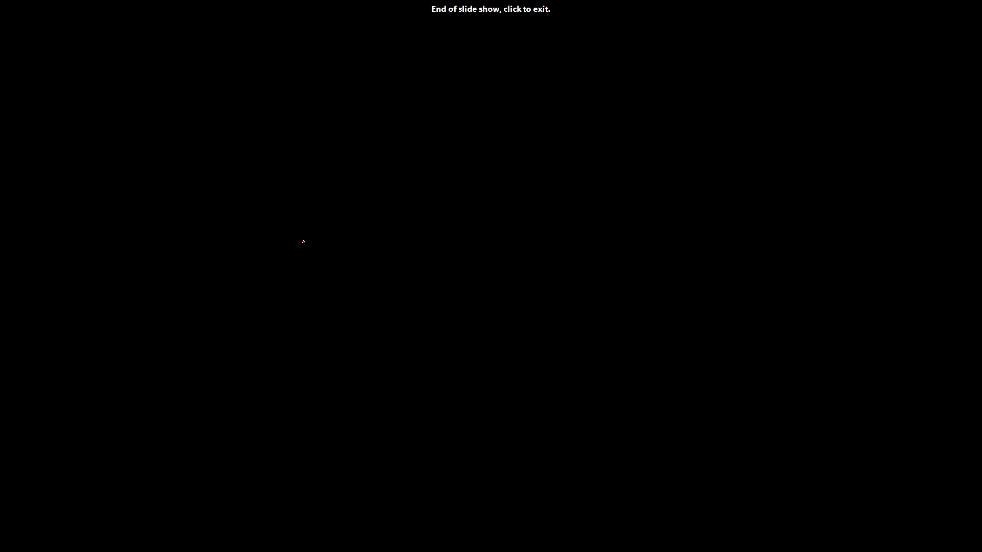
key("Left")
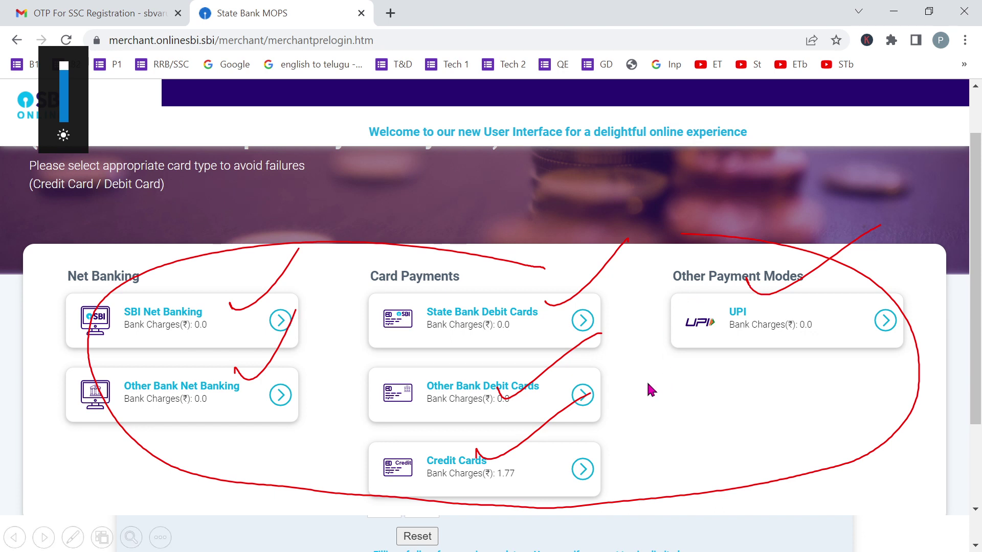
key("Left")
key("Right")
key("ctrl+plus")
key("ctrl+minus")
- Handwrite a boxed "MTS" below the UPI option with an arrow leading away from it
left_click_drag(651, 402, 666, 400)
mouse_move(669, 385)
left_mouse_down()
mouse_move(686, 385)
mouse_move(678, 403)
left_mouse_up()
left_click_drag(700, 385, 689, 402)
mouse_move(702, 367)
left_mouse_down()
mouse_move(645, 424)
mouse_move(707, 370)
mouse_move(751, 391)
left_mouse_up()
- Handwrite "Entri App" at the tip of the arrow from "MTS" and draw a box around it
mouse_move(740, 384)
left_mouse_down()
mouse_move(750, 393)
mouse_move(742, 400)
left_mouse_up()
left_click_drag(773, 389, 766, 410)
left_click_drag(773, 402, 784, 405)
mouse_move(783, 392)
left_mouse_down()
mouse_move(792, 388)
mouse_move(795, 409)
left_mouse_up()
mouse_move(799, 404)
left_mouse_down()
mouse_move(812, 393)
mouse_move(811, 402)
left_mouse_up()
left_click_drag(824, 380, 822, 400)
mouse_move(819, 393)
left_mouse_down()
mouse_move(838, 380)
mouse_move(847, 399)
left_mouse_up()
left_click_drag(850, 379, 853, 390)
mouse_move(867, 359)
left_mouse_down()
mouse_move(844, 361)
mouse_move(755, 440)
left_mouse_up()
left_click_drag(755, 439, 876, 423)
left_click_drag(870, 357, 884, 417)
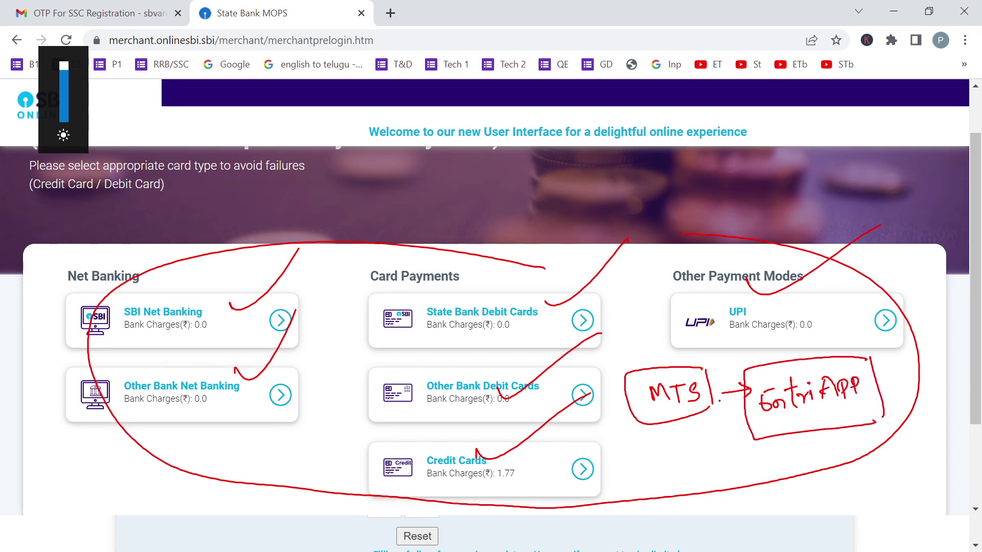
- Handwrite a circled "Cheaper" between the Card Payments and Other Payment Modes headings
mouse_move(632, 261)
left_mouse_down()
mouse_move(628, 283)
mouse_move(662, 274)
mouse_move(691, 251)
mouse_move(685, 236)
left_mouse_up()
left_click(596, 259)
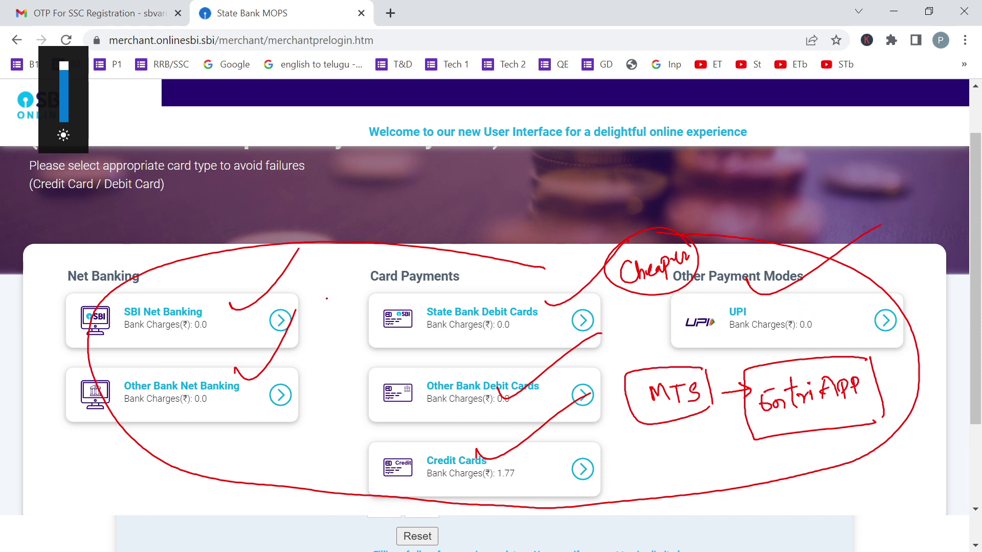
- Add an underlined tick between the Net Banking and Card Payments headings, and switch to OBS
mouse_move(307, 294)
left_mouse_down()
mouse_move(325, 291)
mouse_move(372, 231)
left_mouse_up()
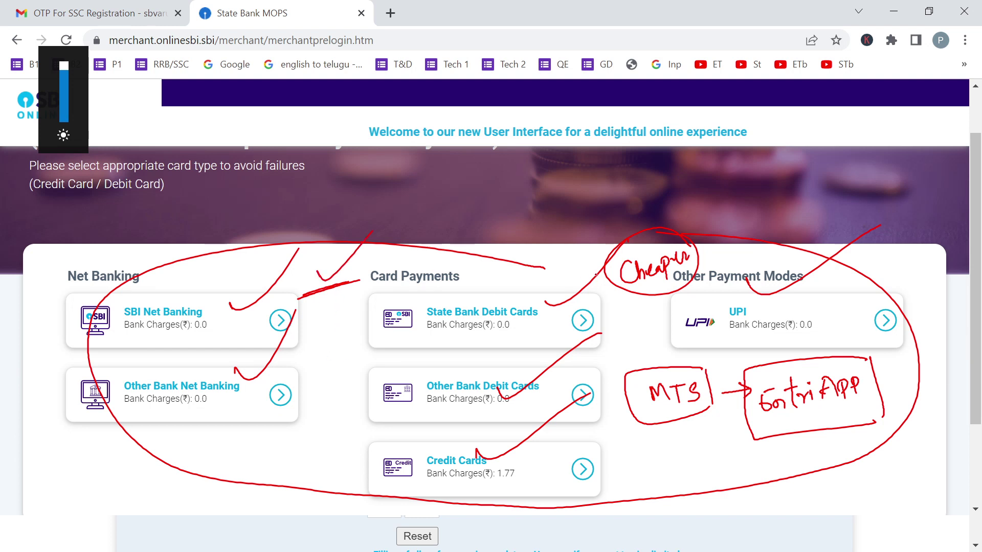
left_click_drag(317, 271, 371, 232)
key("alt+Tab")
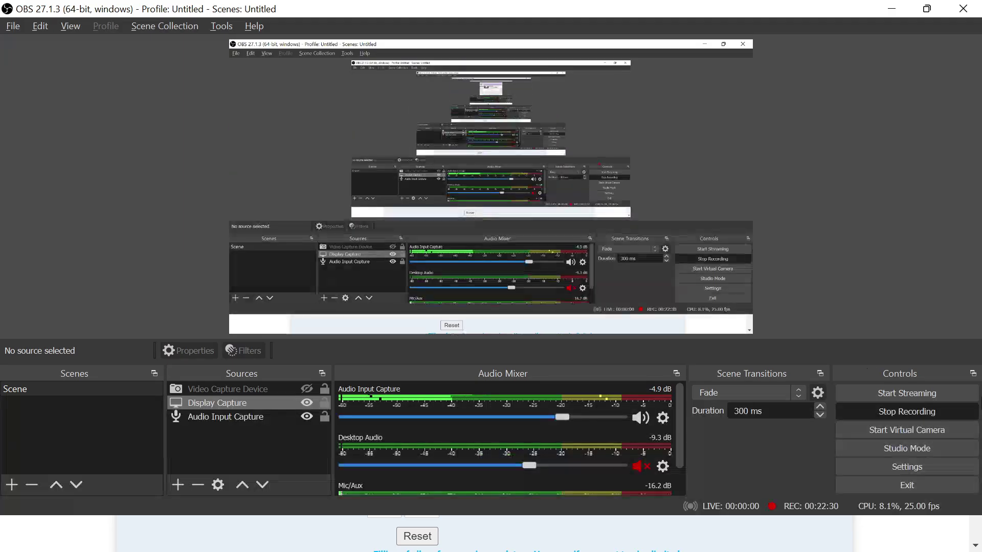